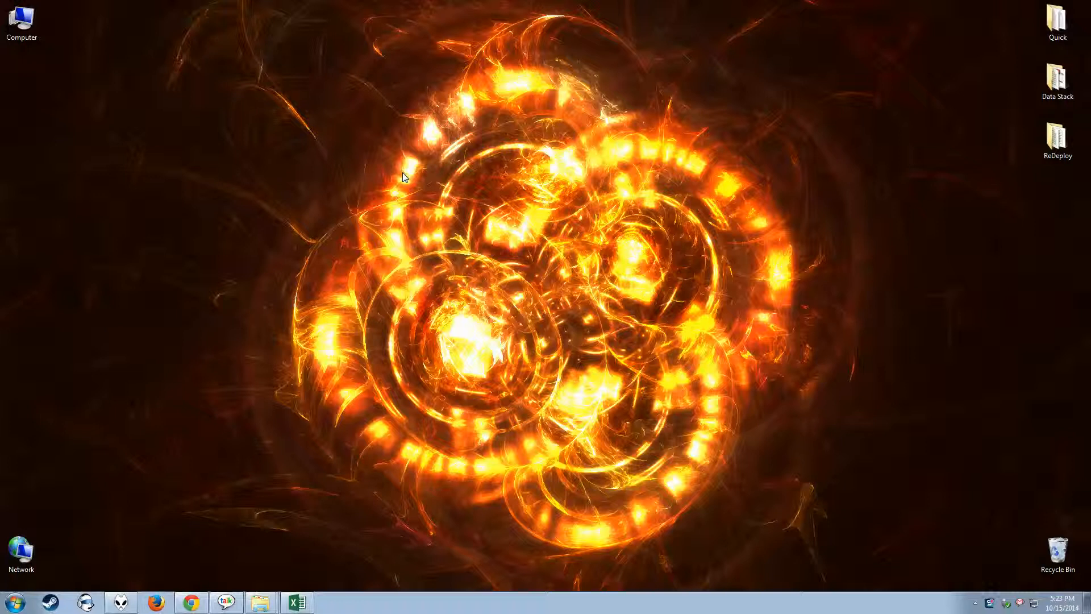
Switch to the FC2-EX03-D04-Fundraising workbook in Excel and check the Phase 1 Site Plan Cost and Down Payment cells.
click(305, 552)
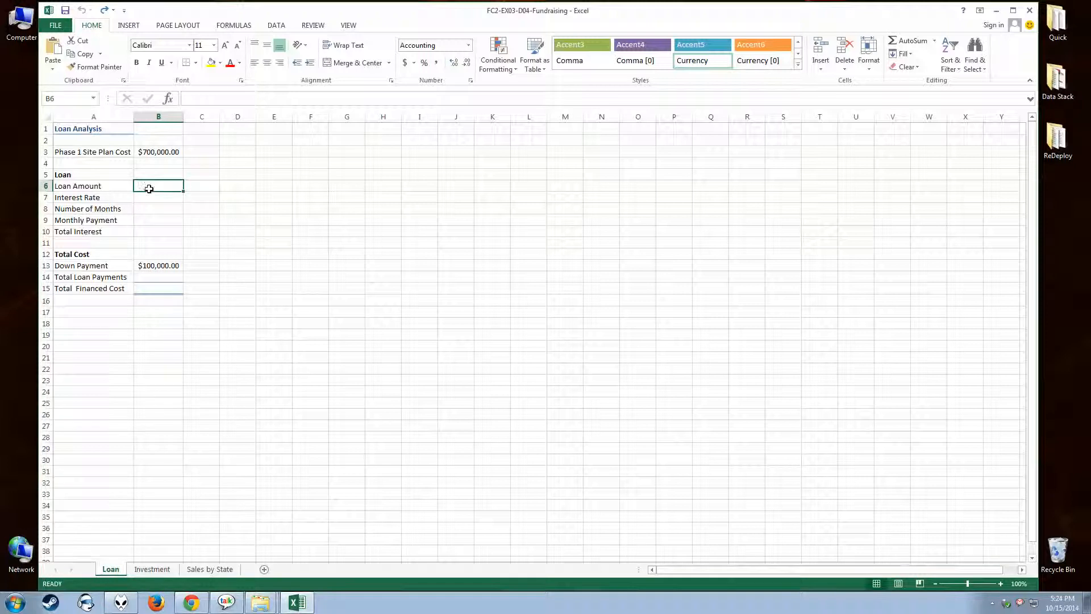
click(153, 153)
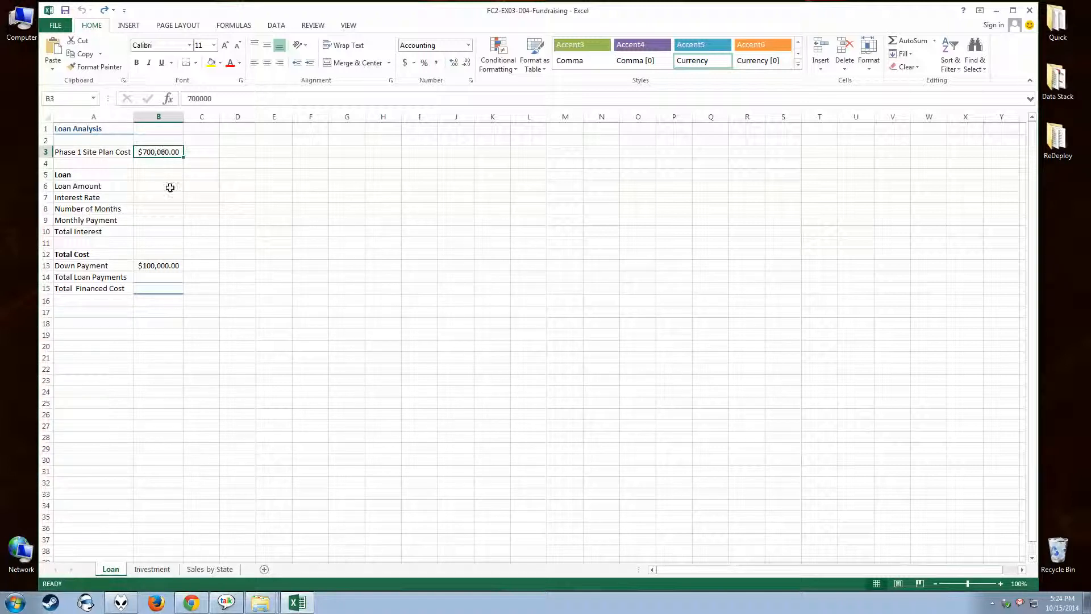
click(157, 267)
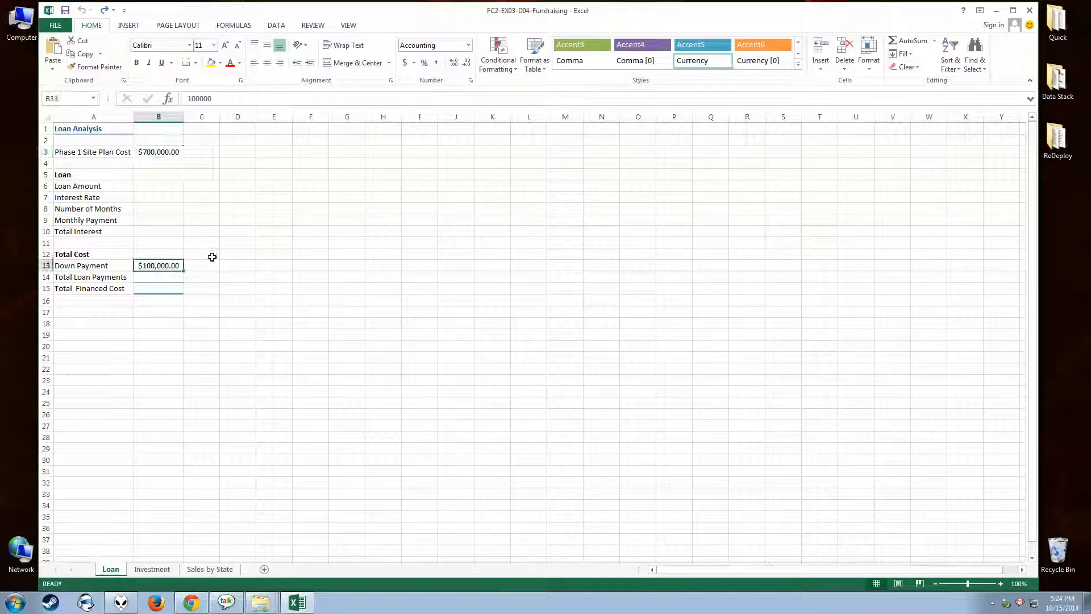
click(161, 154)
click(153, 269)
Calculate the Loan Amount in B6 with the formula =B3-B13.
click(145, 189)
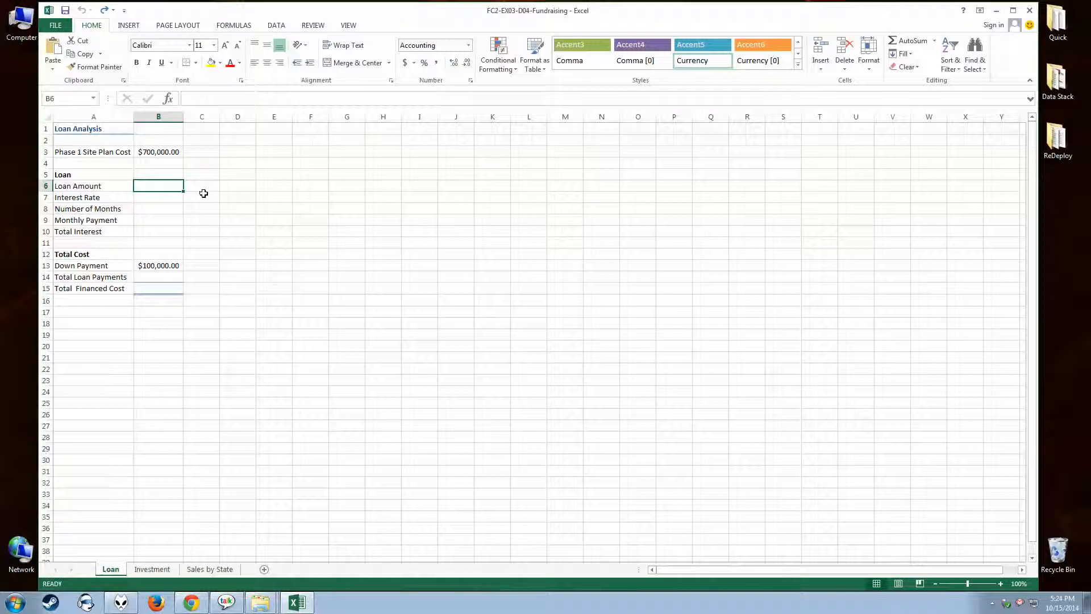
text(=)
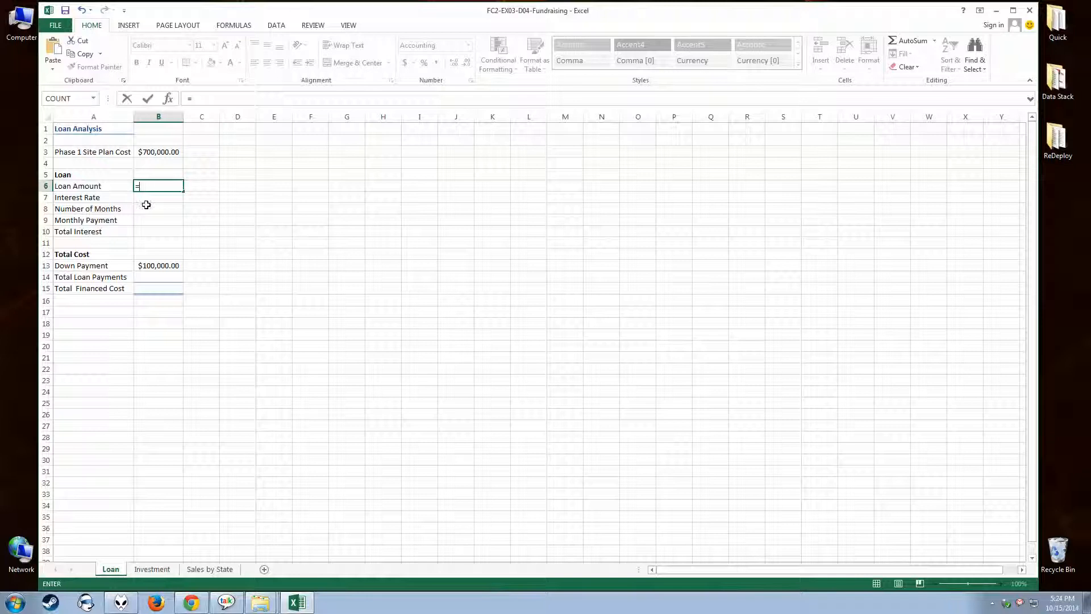
click(159, 153)
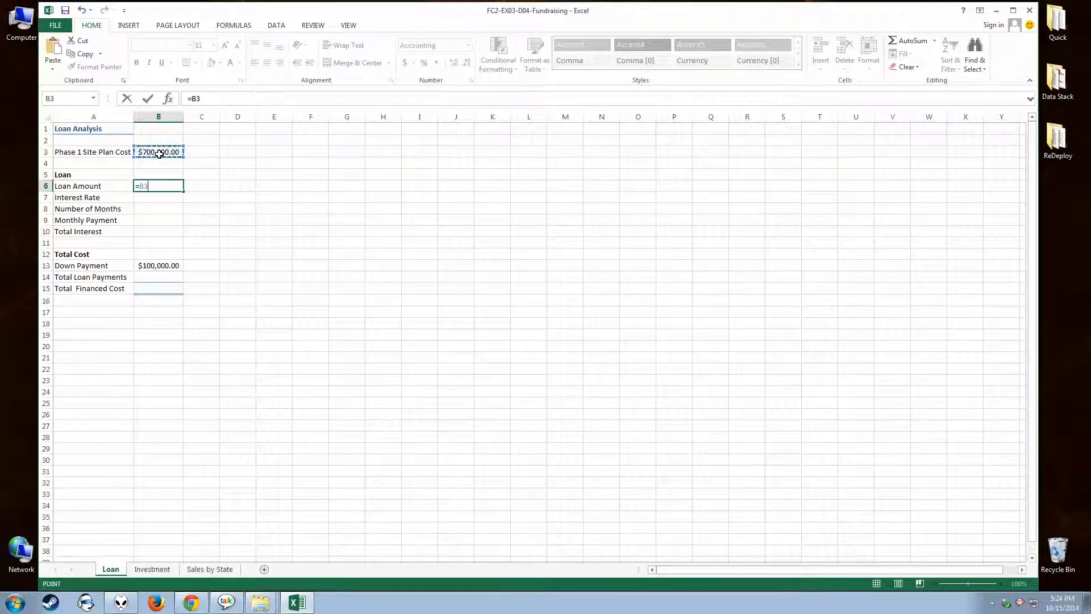
text(-)
click(149, 266)
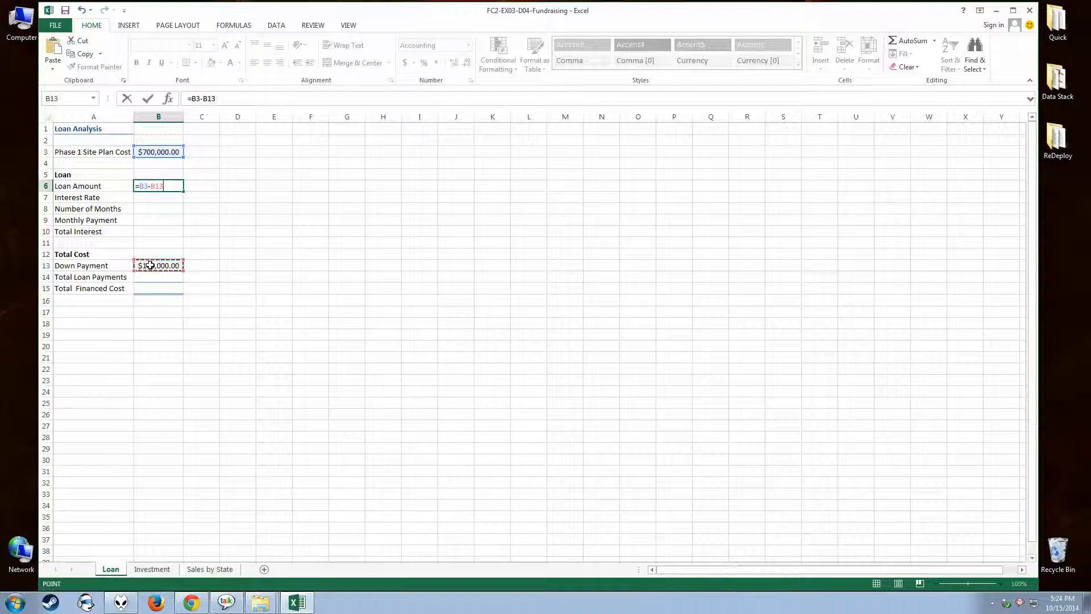
key(Return)
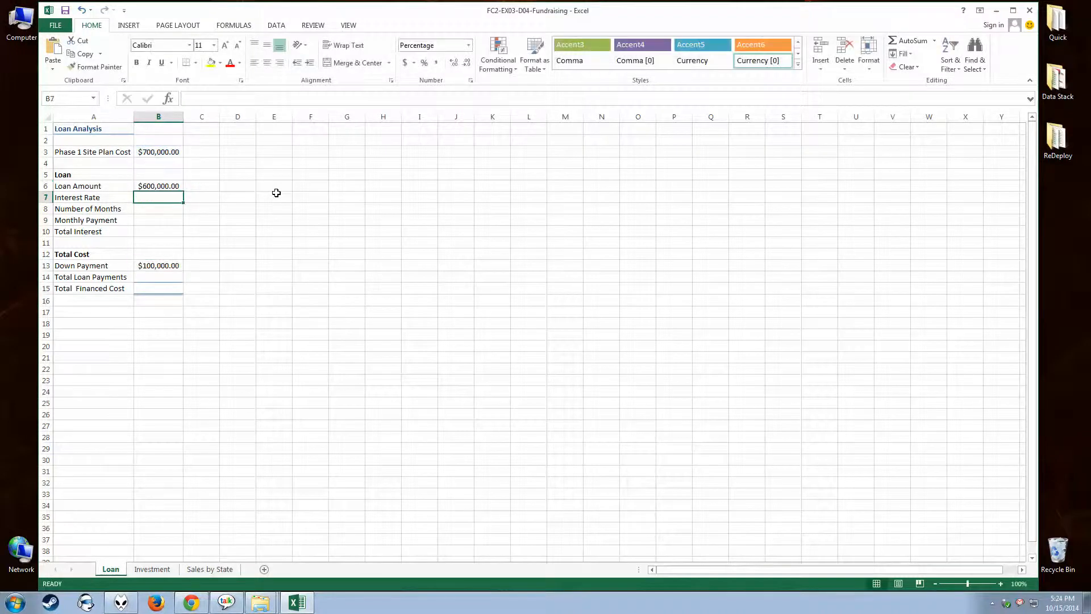
Test the Loan Amount formula by setting the Phase 1 Site Plan Cost in B3 to 650000, and restore it to 700,000.
click(146, 188)
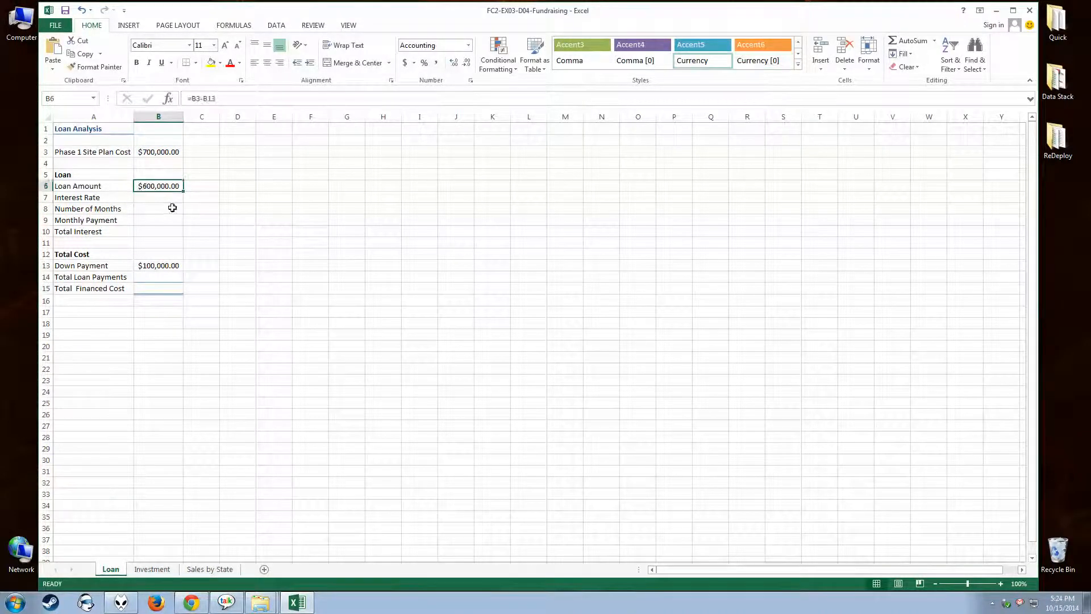
click(163, 152)
text(650000)
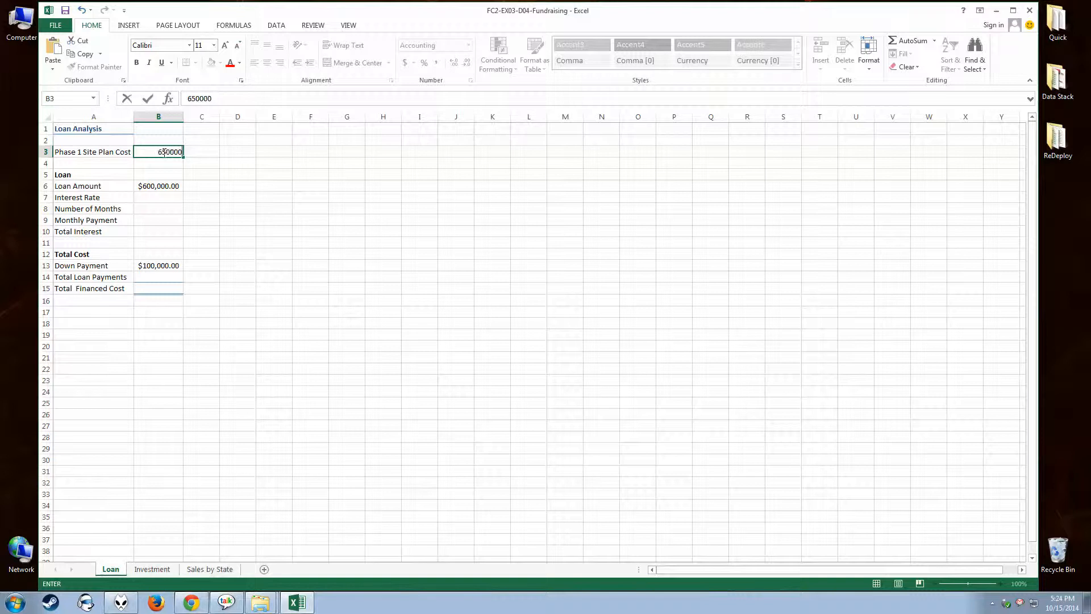
key(Return)
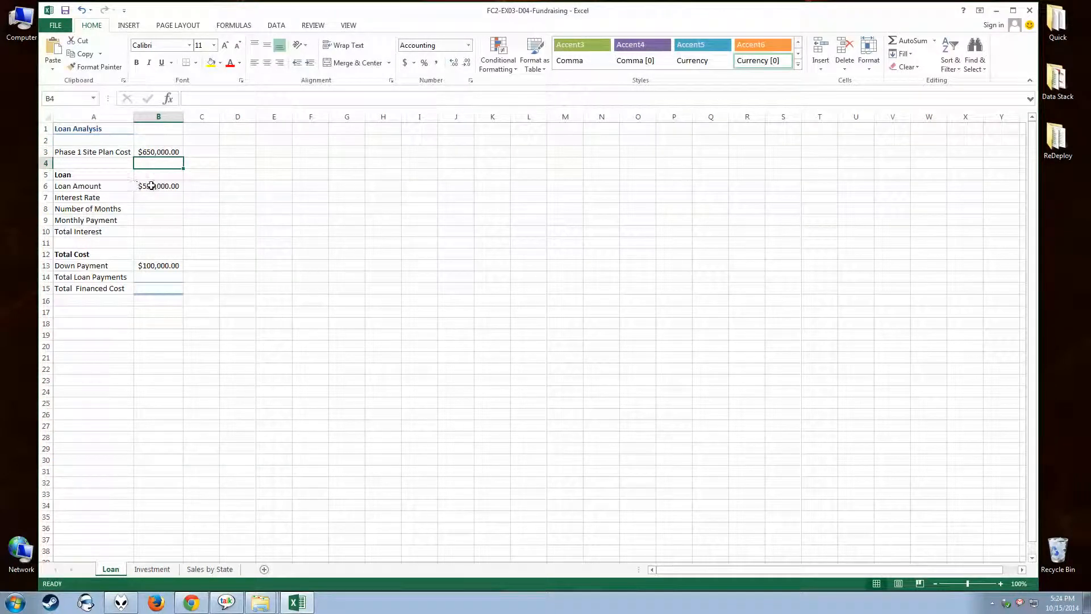
click(158, 153)
text(7)
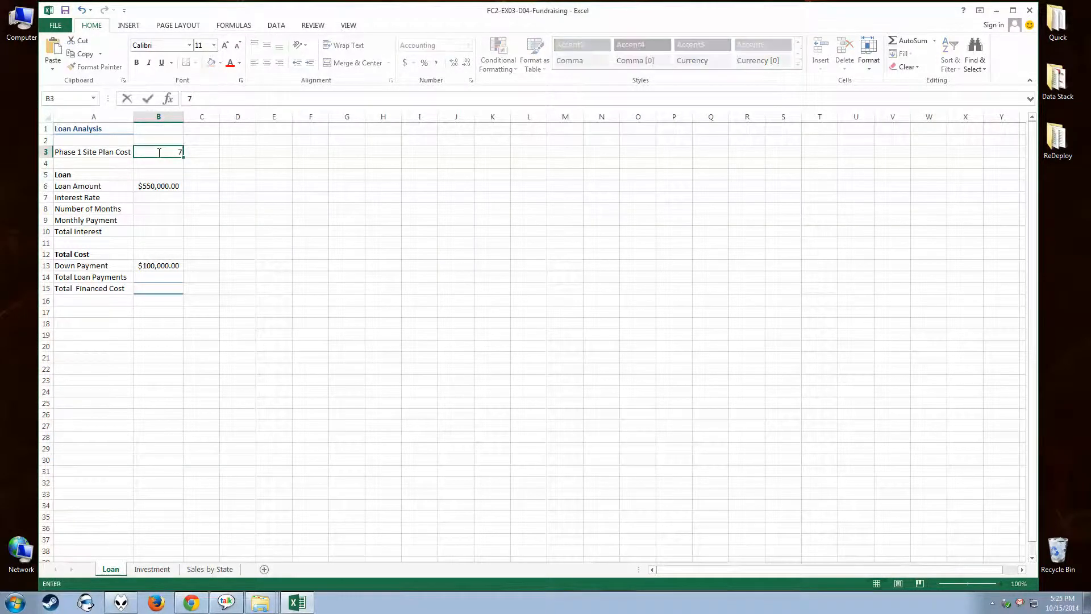
text(00,000)
key(Tab)
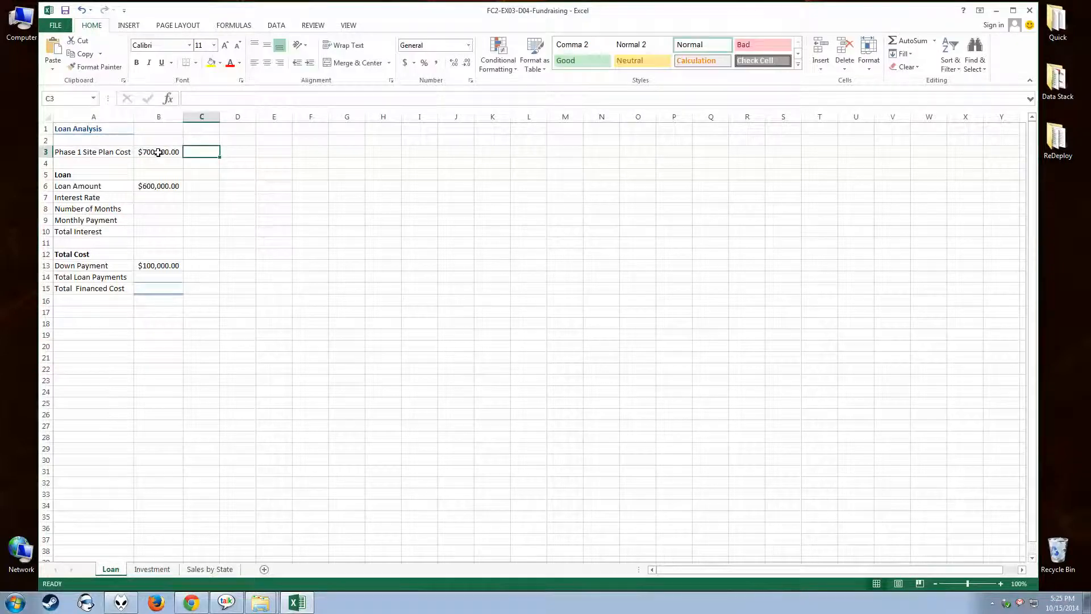
click(149, 188)
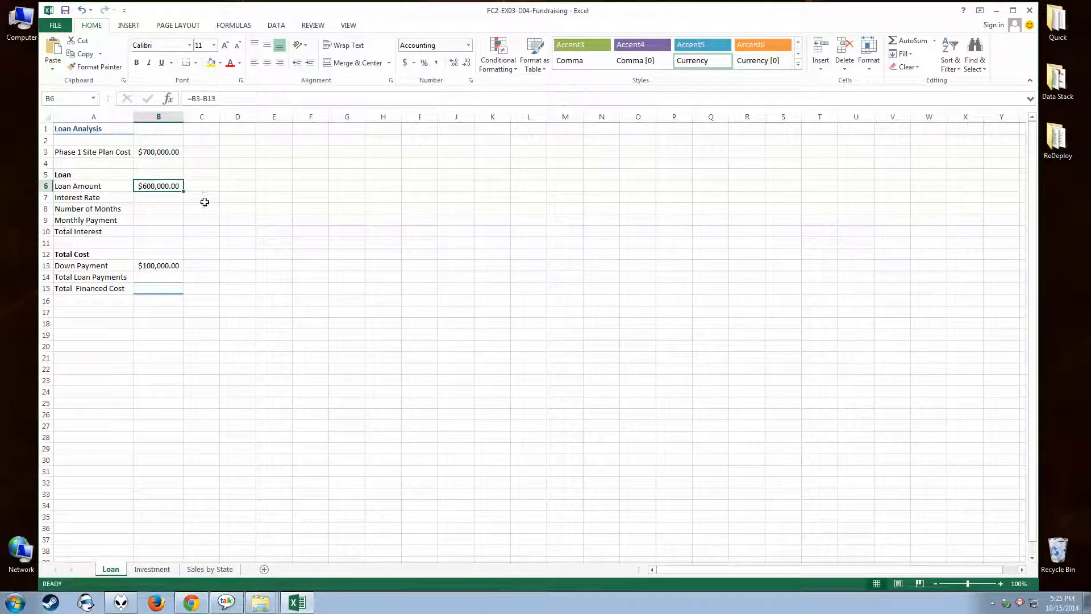
Set the Interest Rate in B7 to 6%.
click(163, 199)
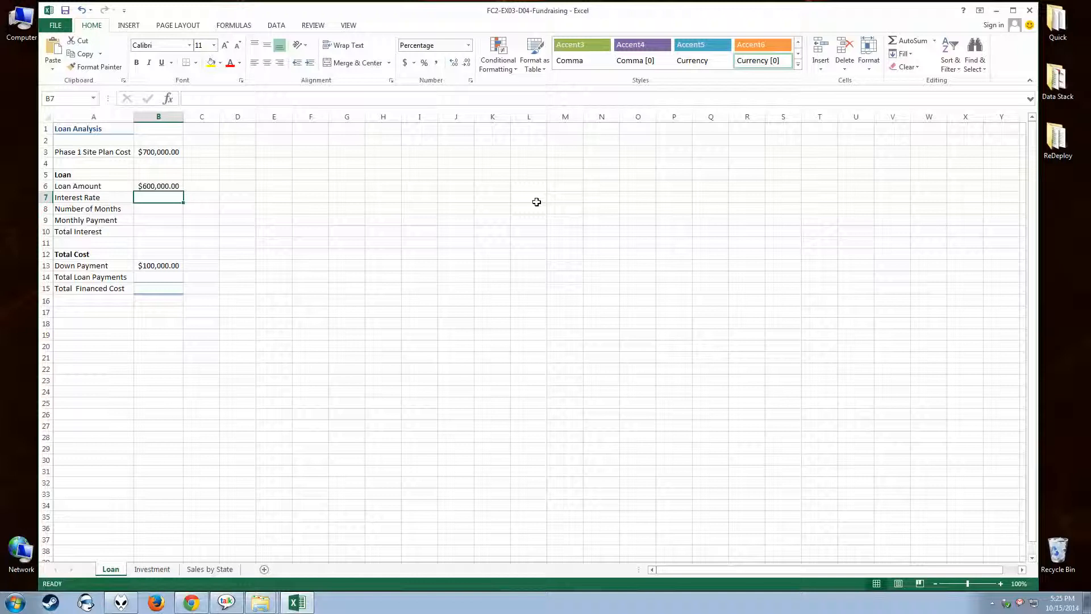
text(6)
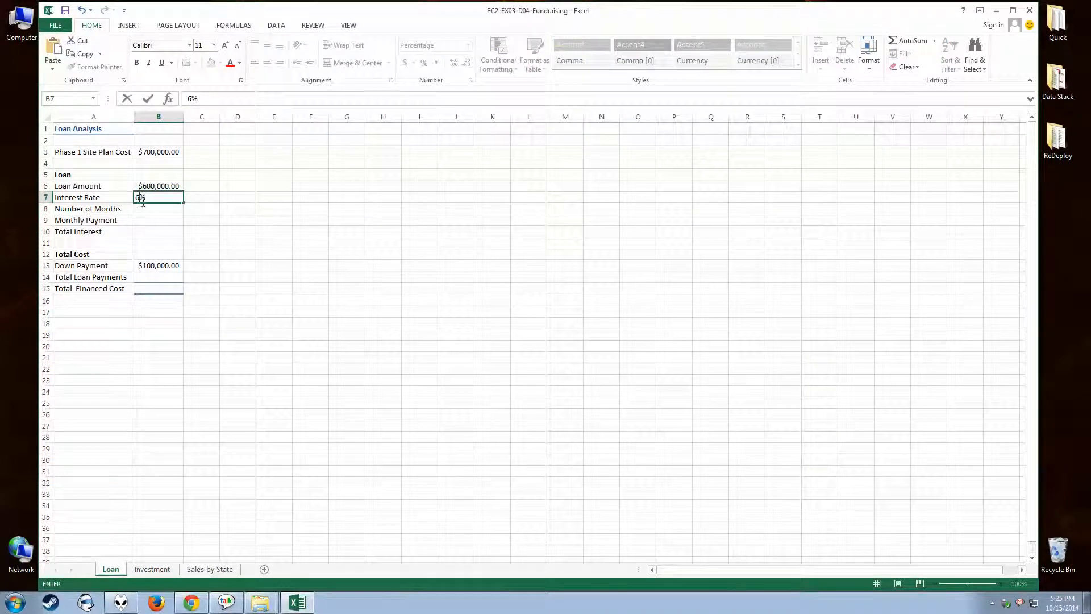
click(192, 199)
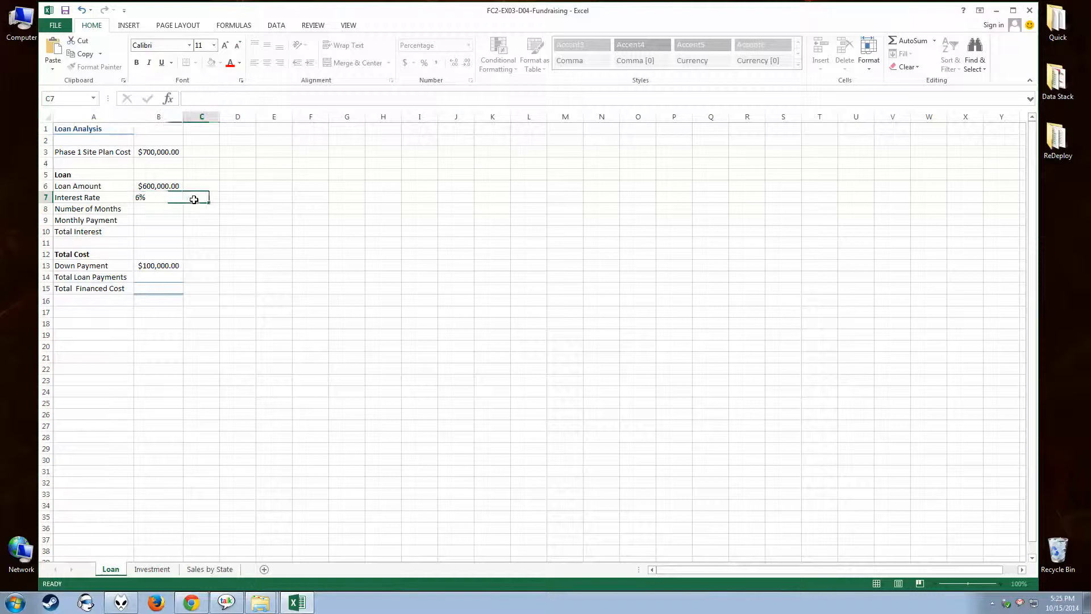
Enter a plain 6 in C7 to compare it with the percentage-formatted Interest Rate cell, and clear C7.
text(6)
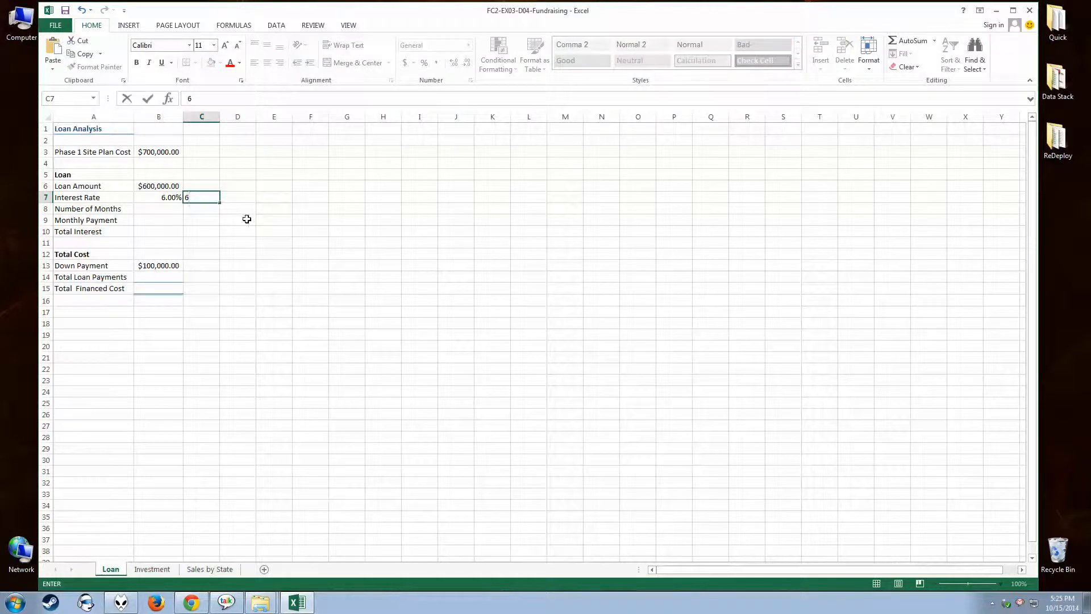
key(Return)
click(203, 200)
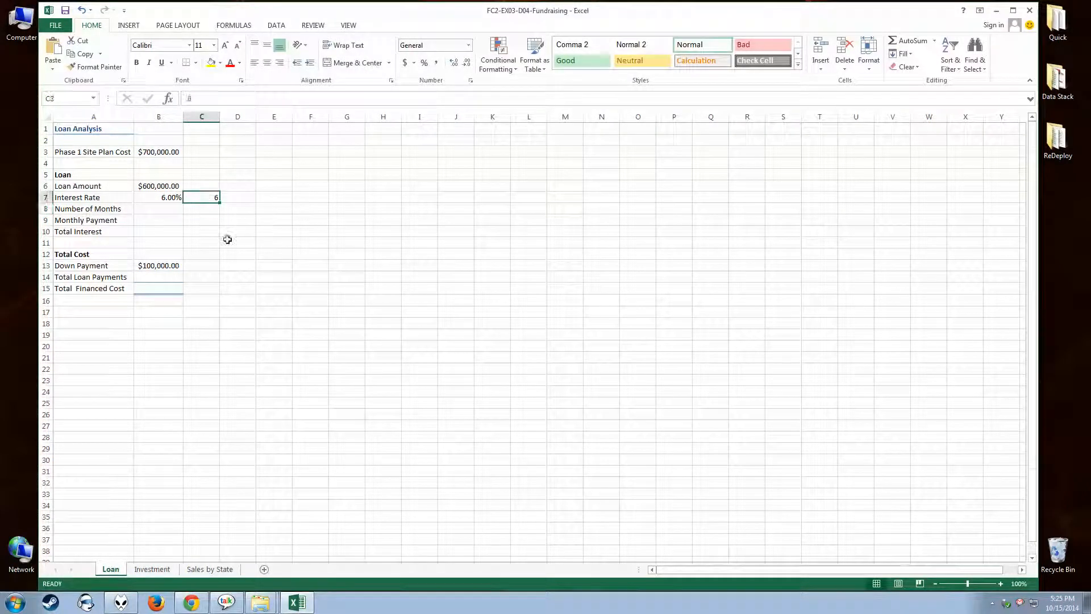
click(206, 211)
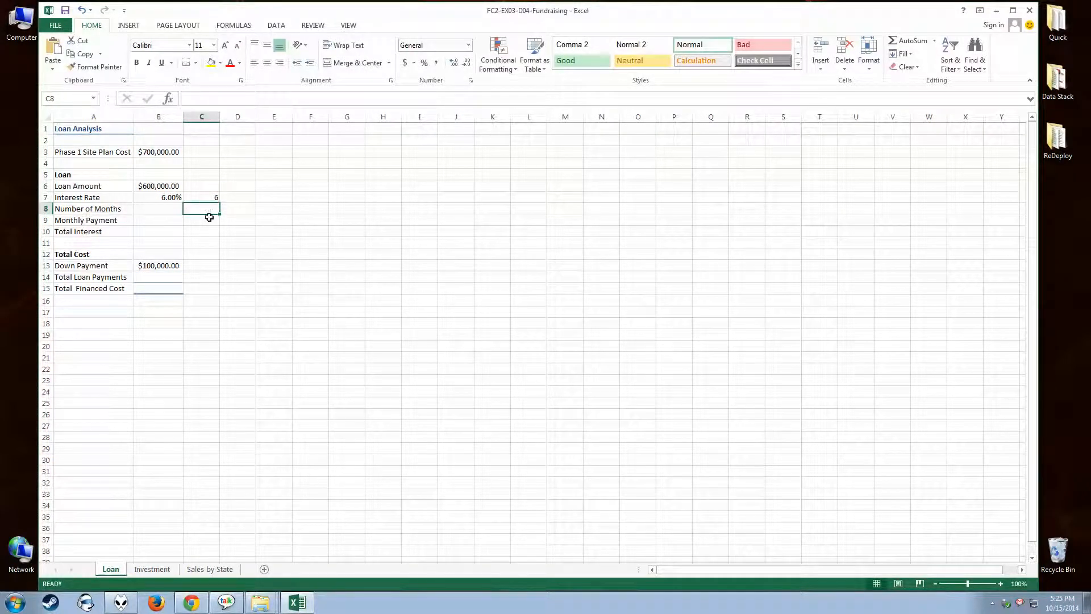
click(198, 199)
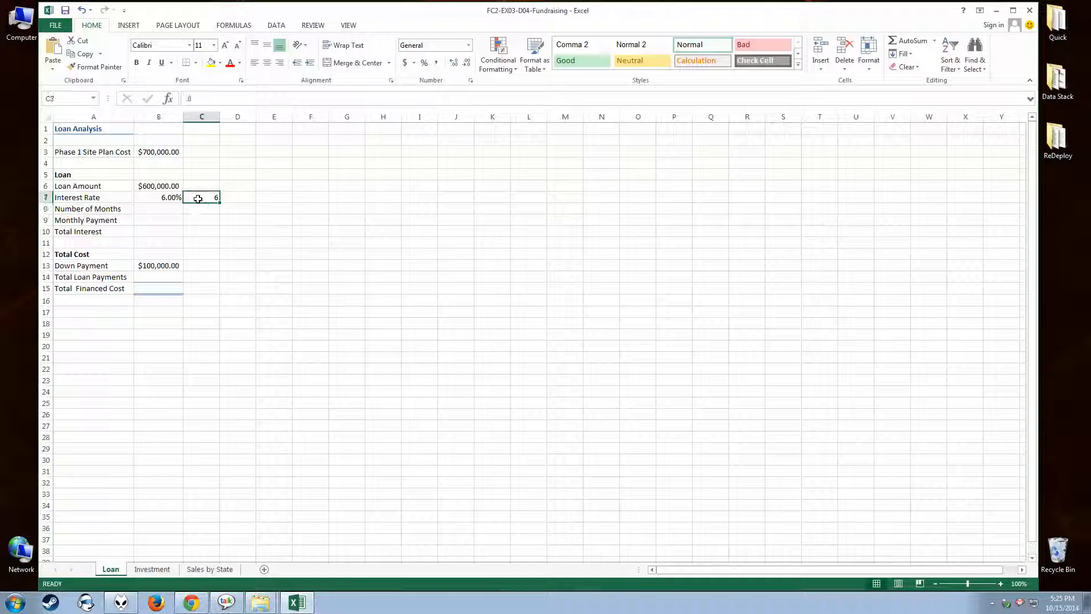
click(164, 197)
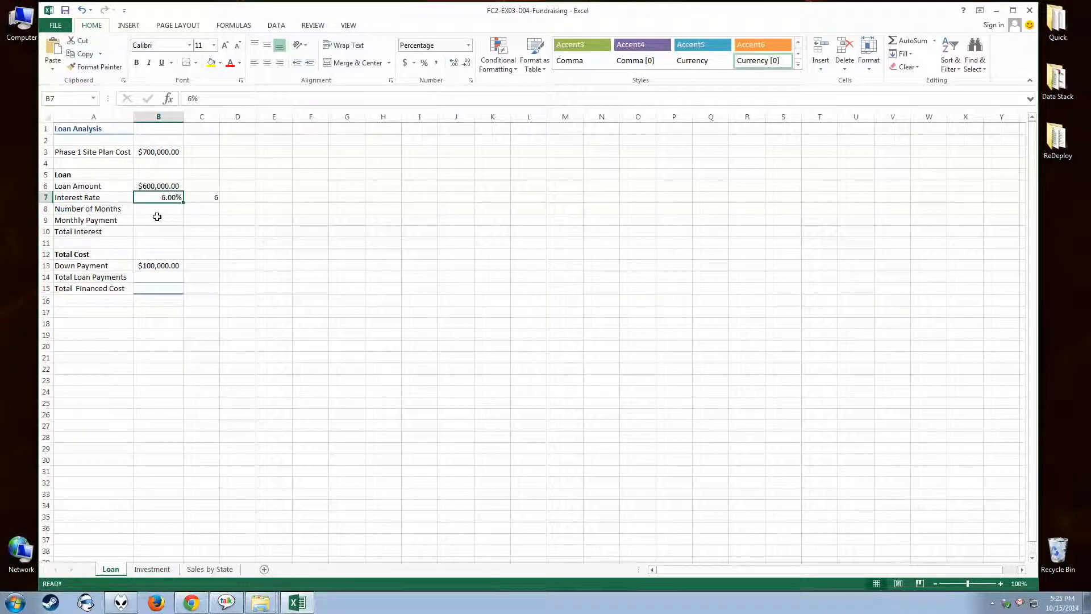
click(203, 196)
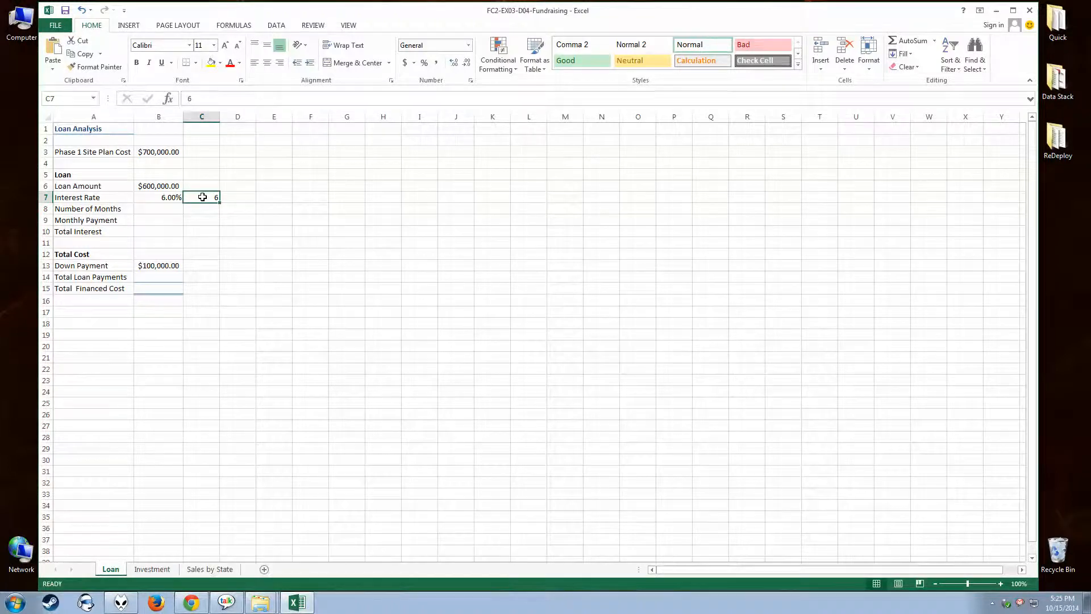
key(BackSpace)
Set the Number of Months in B8 to 60.
click(171, 209)
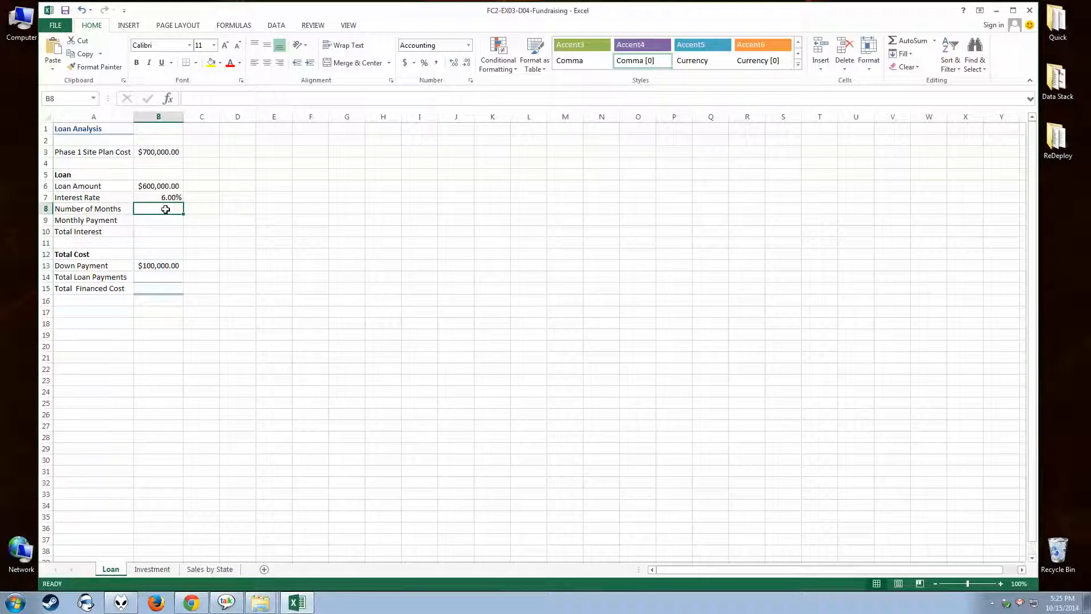
click(156, 186)
click(149, 196)
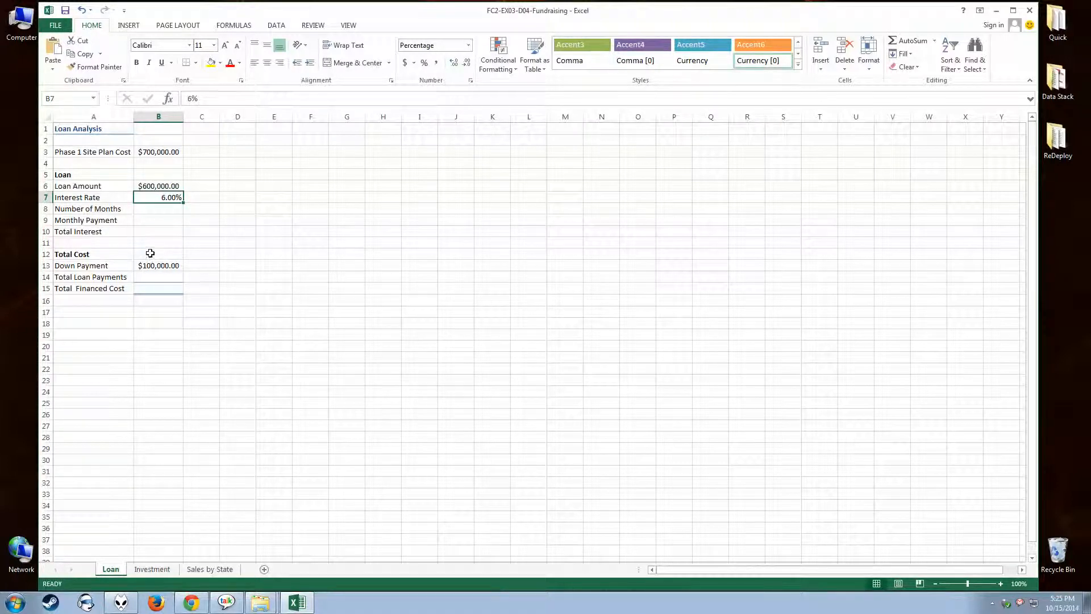
click(144, 209)
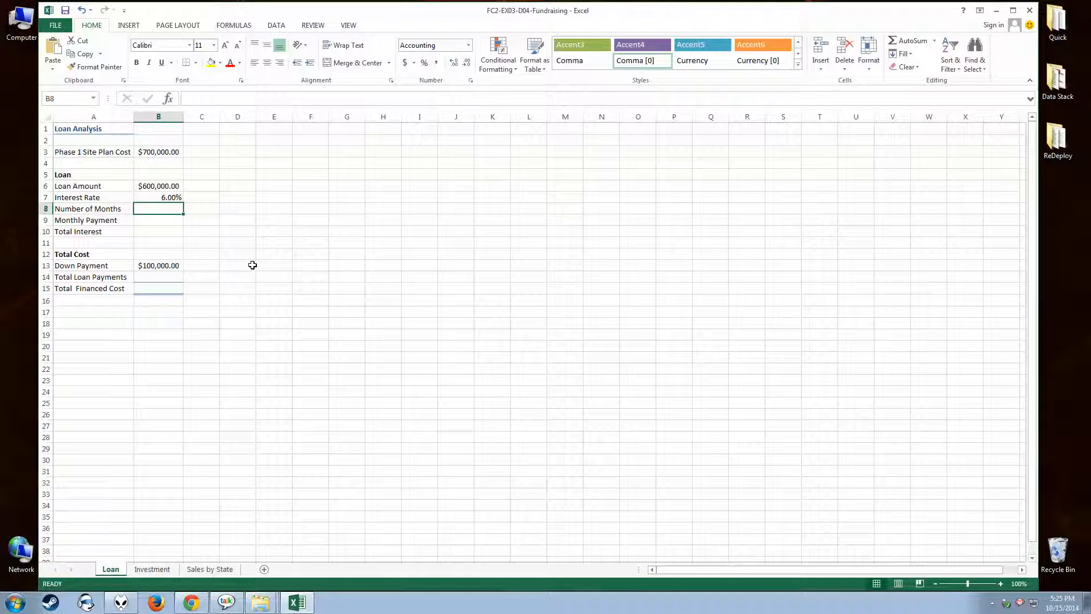
text(60)
key(Return)
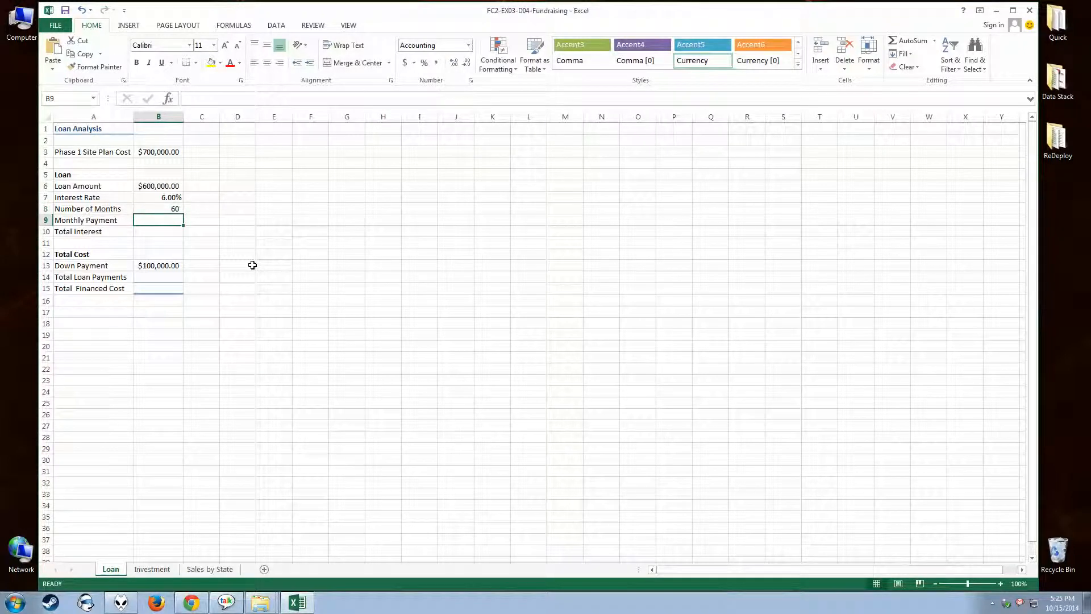
Start the Monthly Payment formula in B9 as =-PMT(B7/12, using the monthly interest rate as its first argument.
text(=)
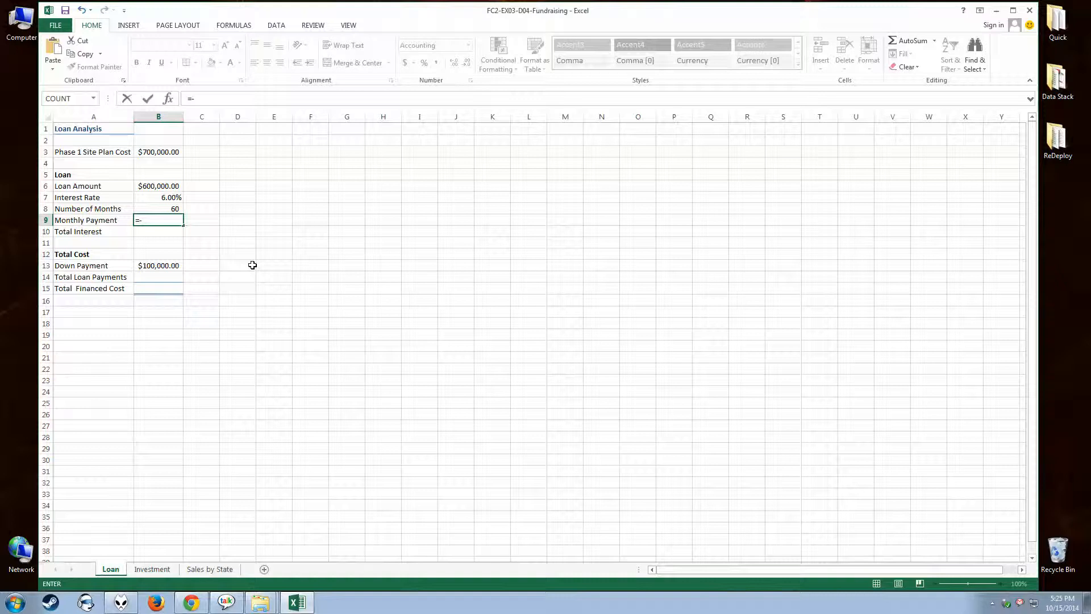
text(-OMT)
key(BackSpace)
key(BackSpace)
key(BackSpace)
text(PMT)
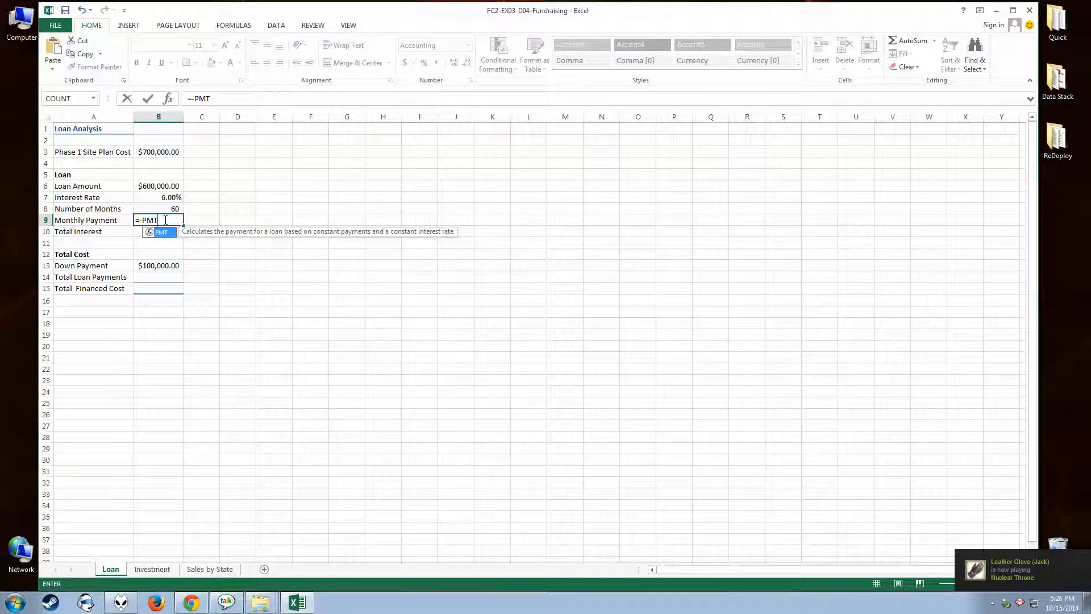
text(()
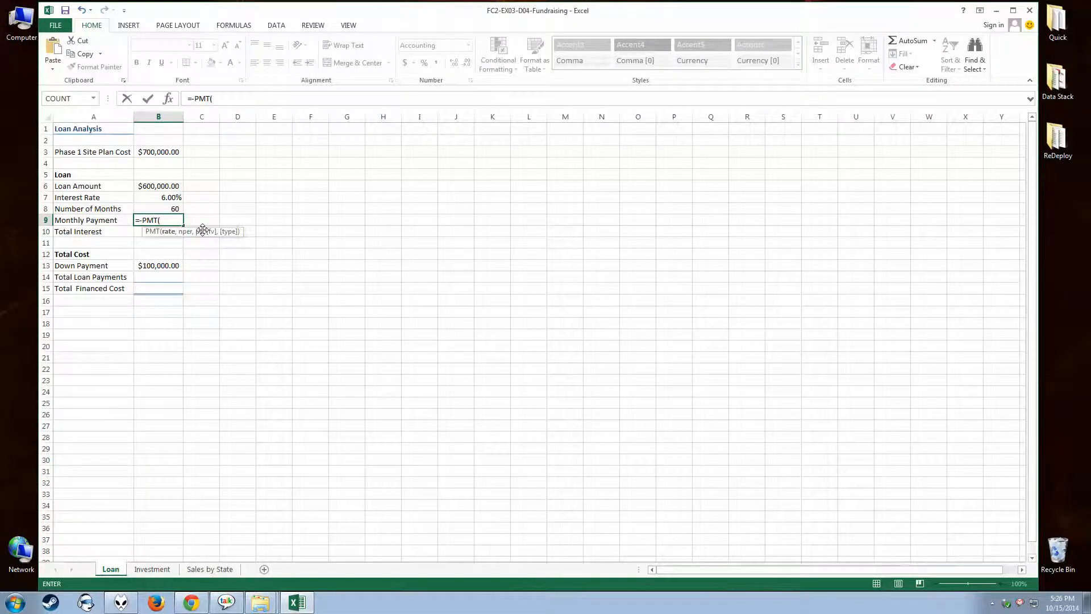
text(B7)
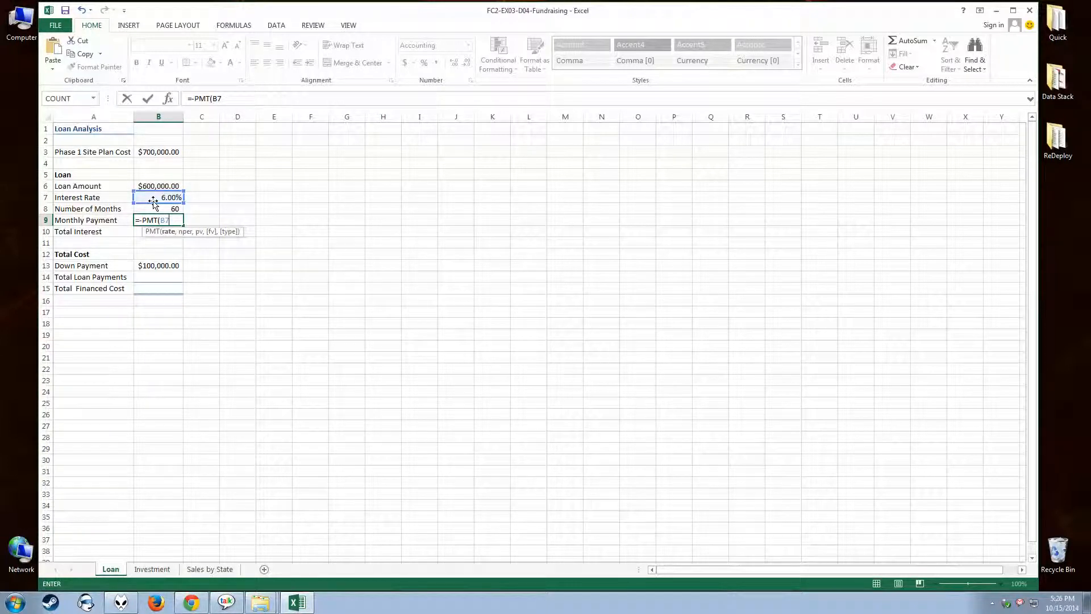
text(/12)
text(,)
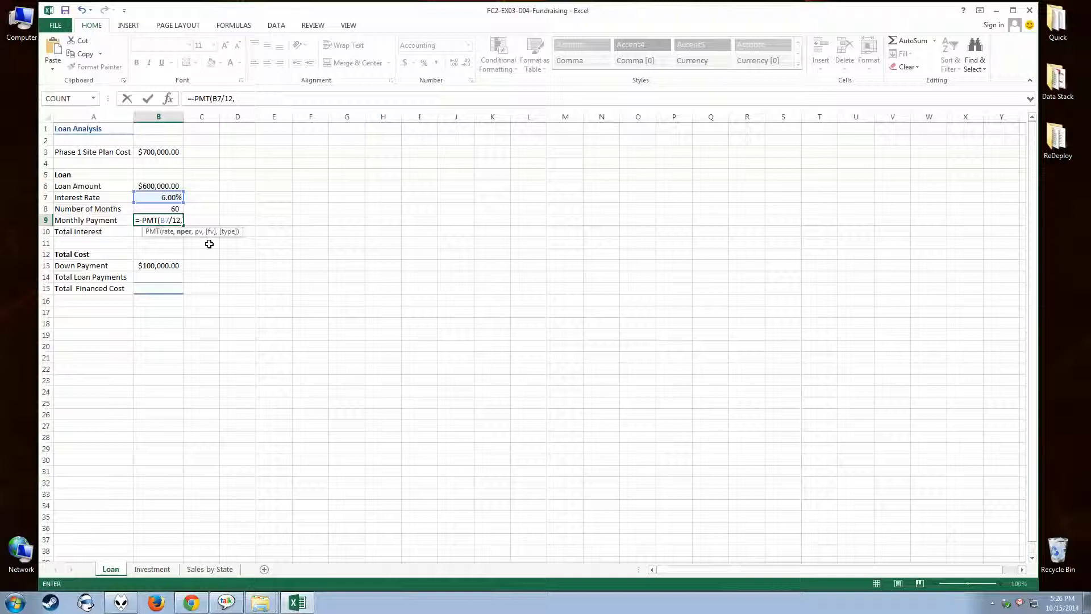
Complete the PMT formula in B9 through its function arguments, using B8 for Nper and B6 for Pv.
click(171, 103)
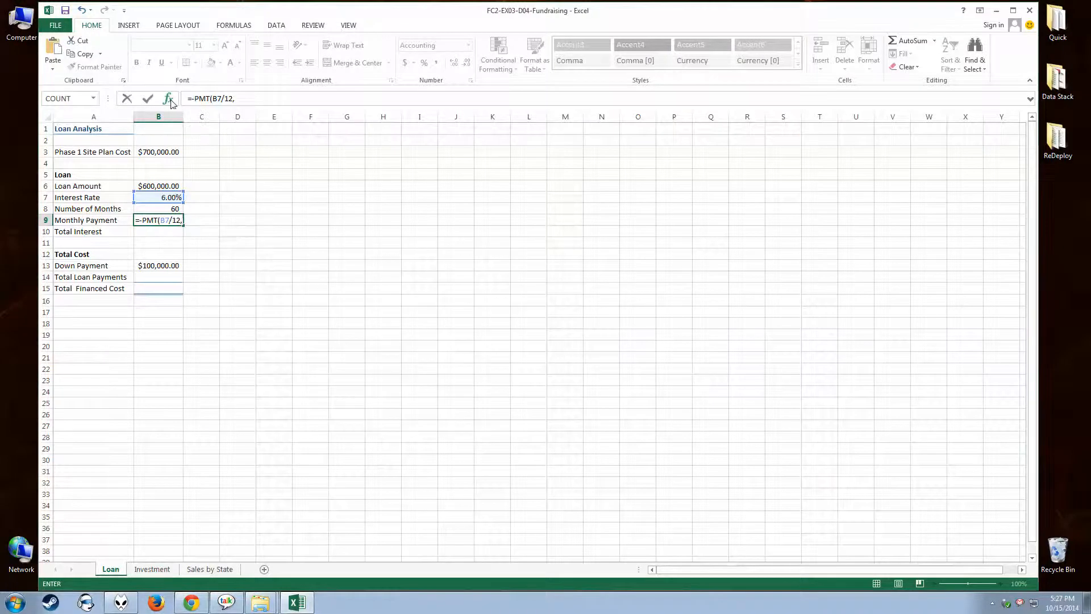
drag(276, 249, 290, 173)
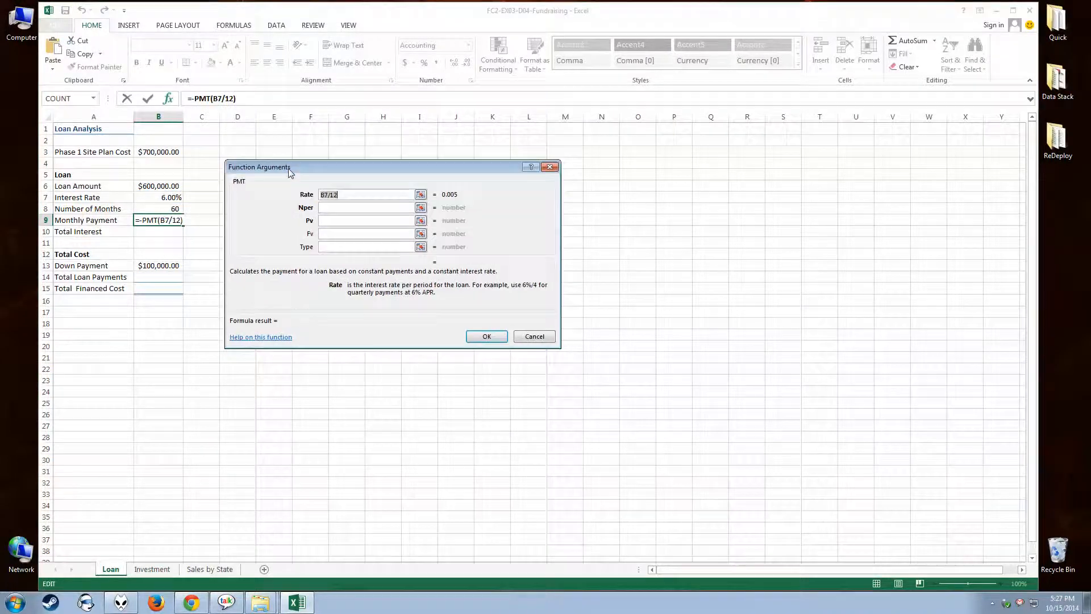
click(341, 207)
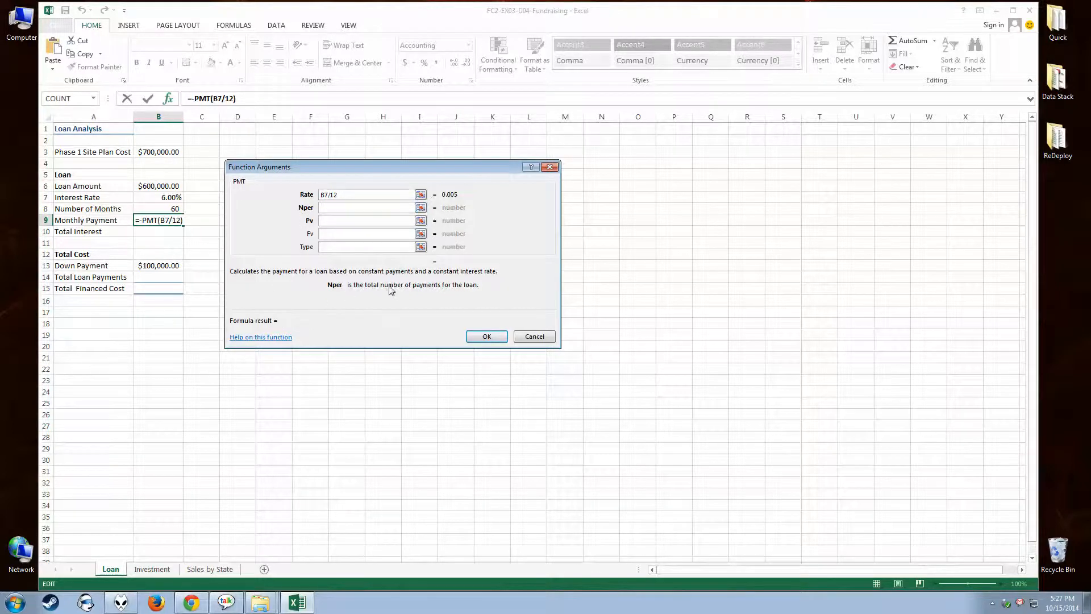
click(167, 208)
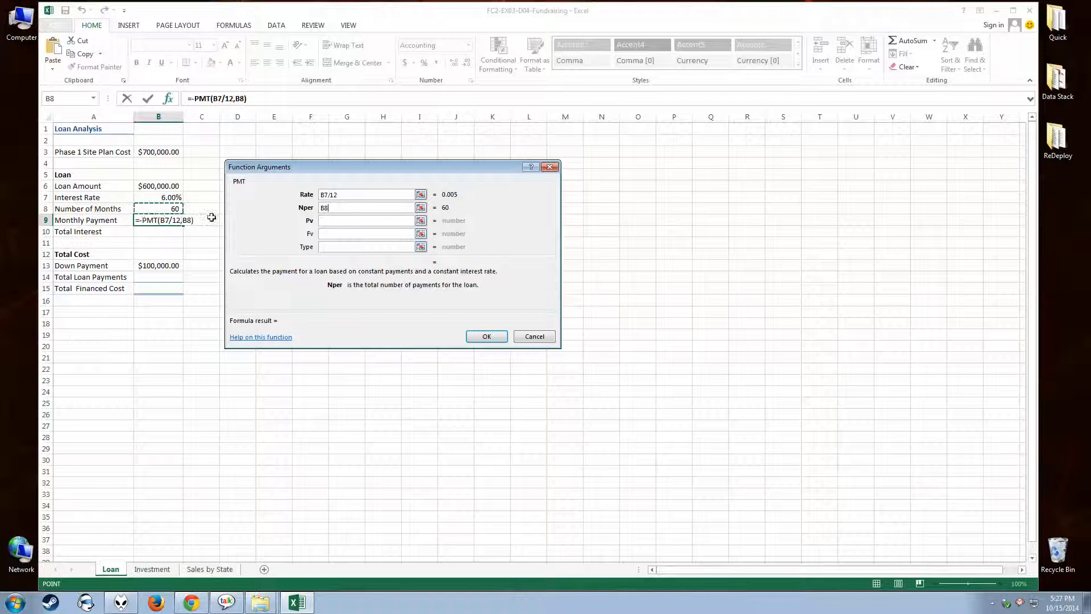
key(Tab)
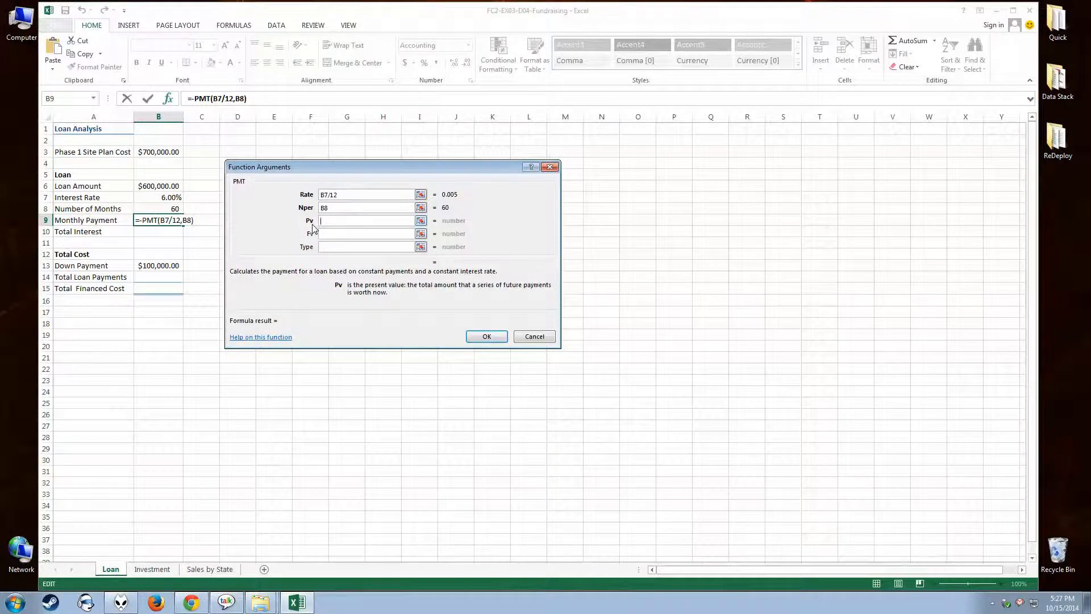
click(168, 186)
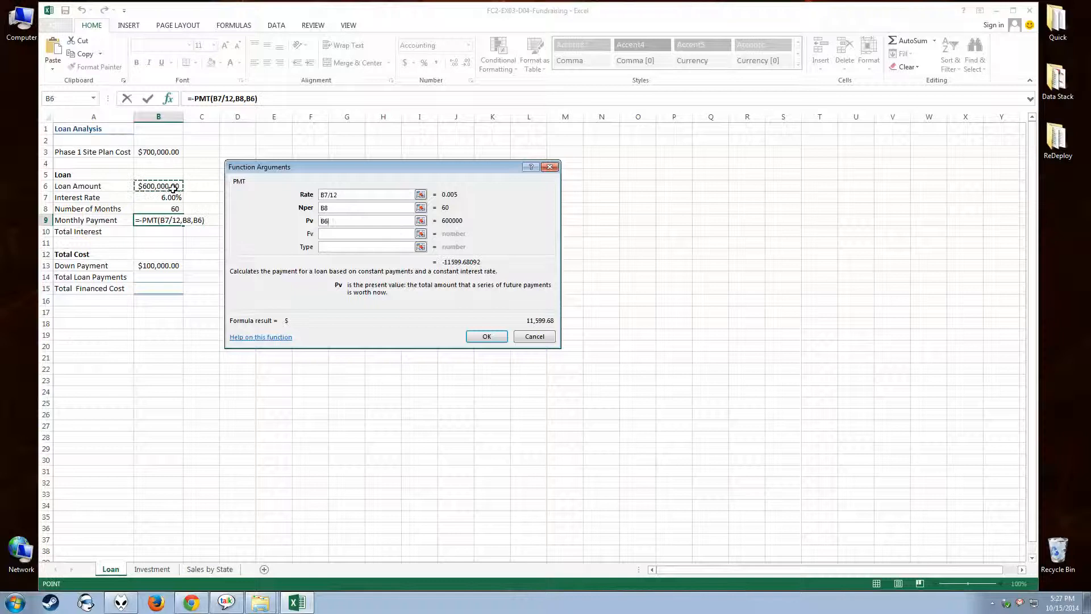
click(487, 337)
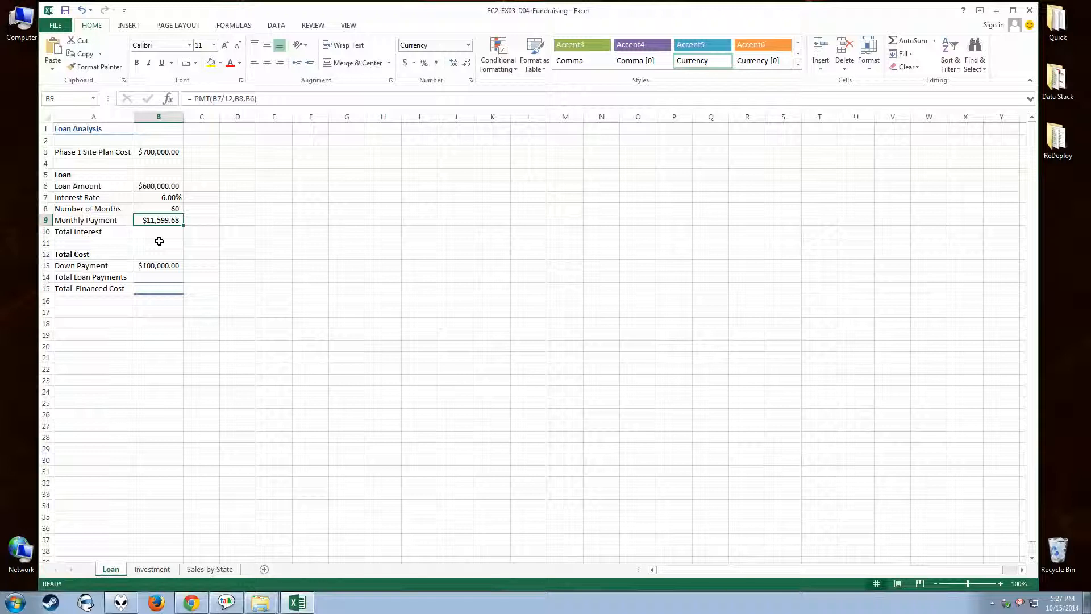
Format the Monthly Payment in B9 as Accounting with 2 decimal places and the $ symbol.
right_click(162, 223)
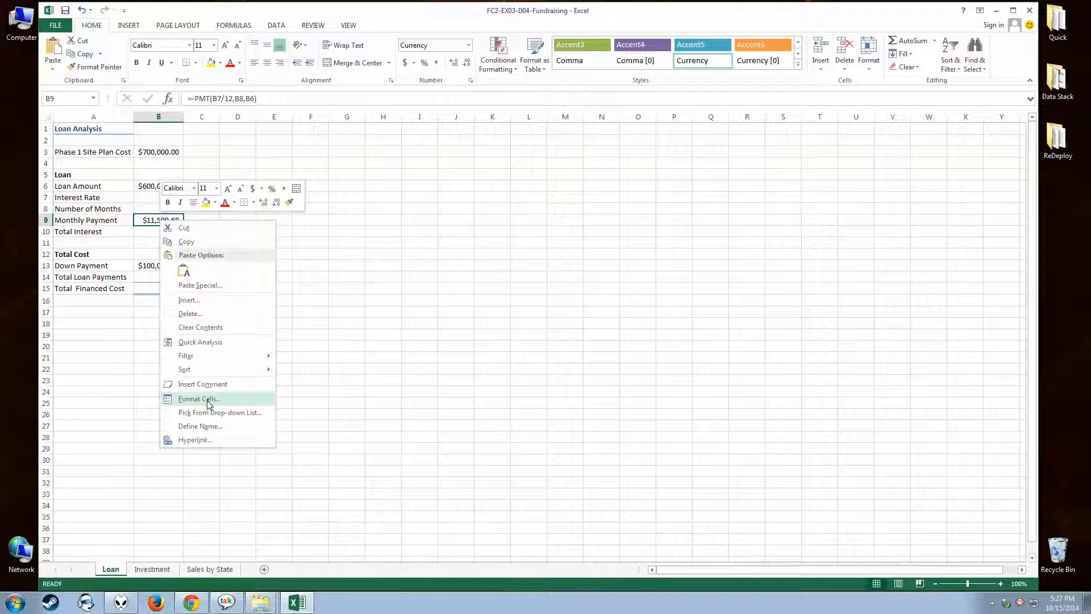
click(320, 292)
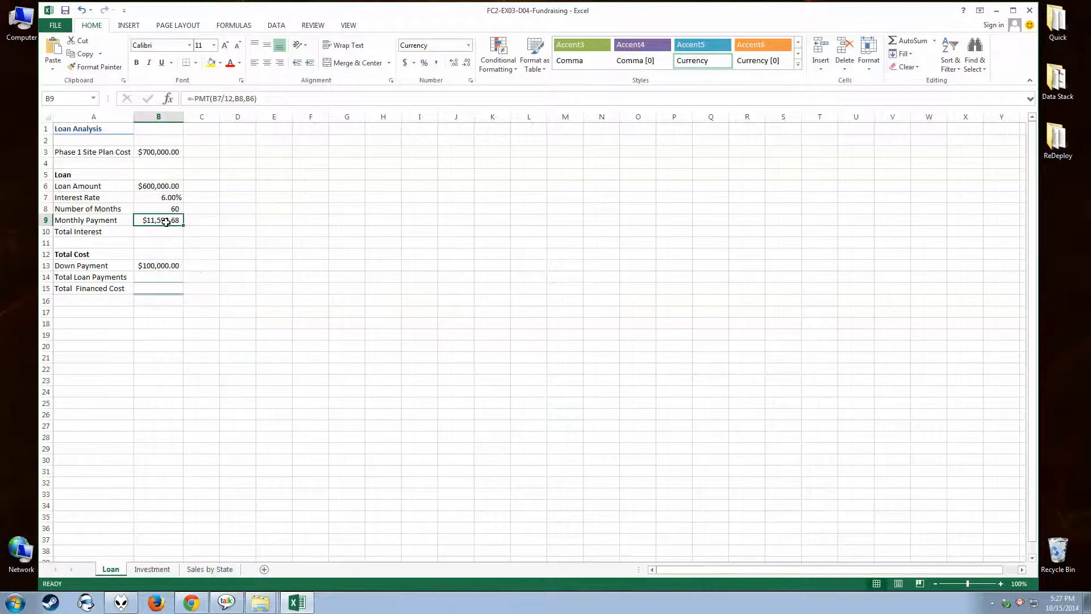
click(471, 81)
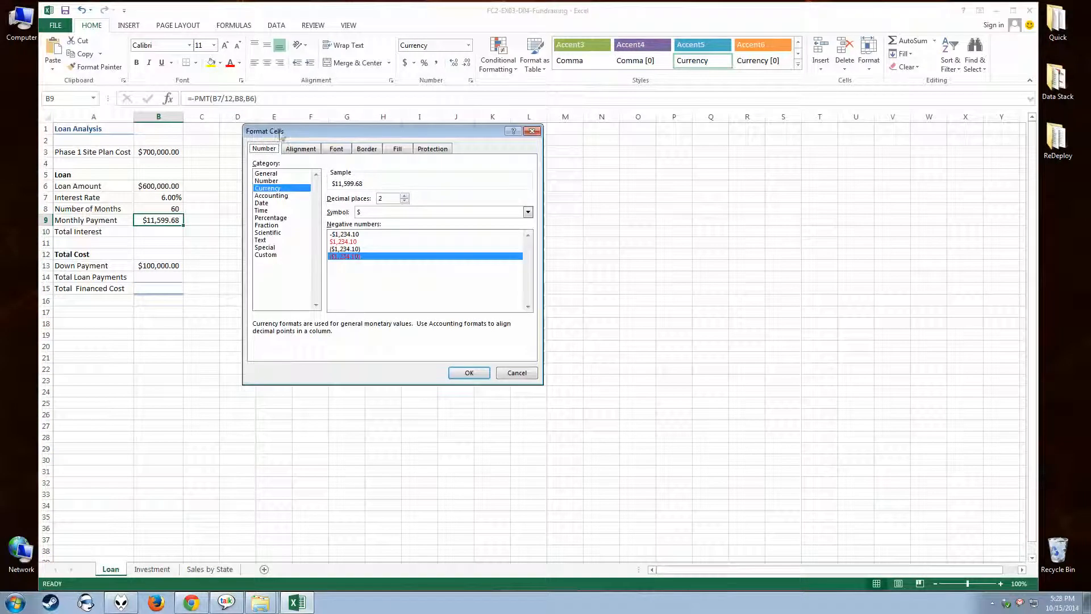
click(277, 196)
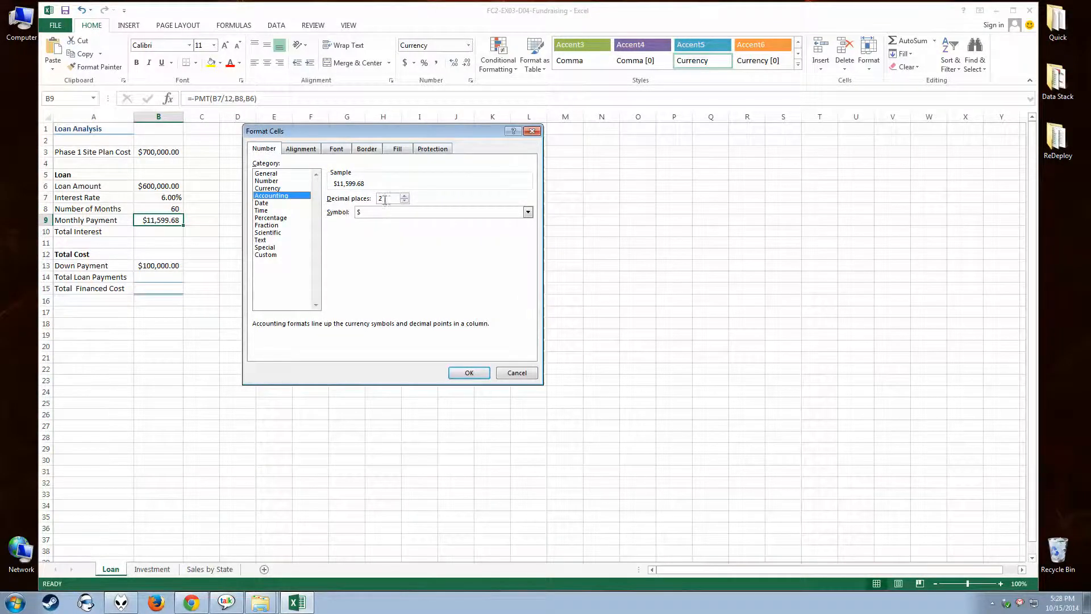
click(467, 372)
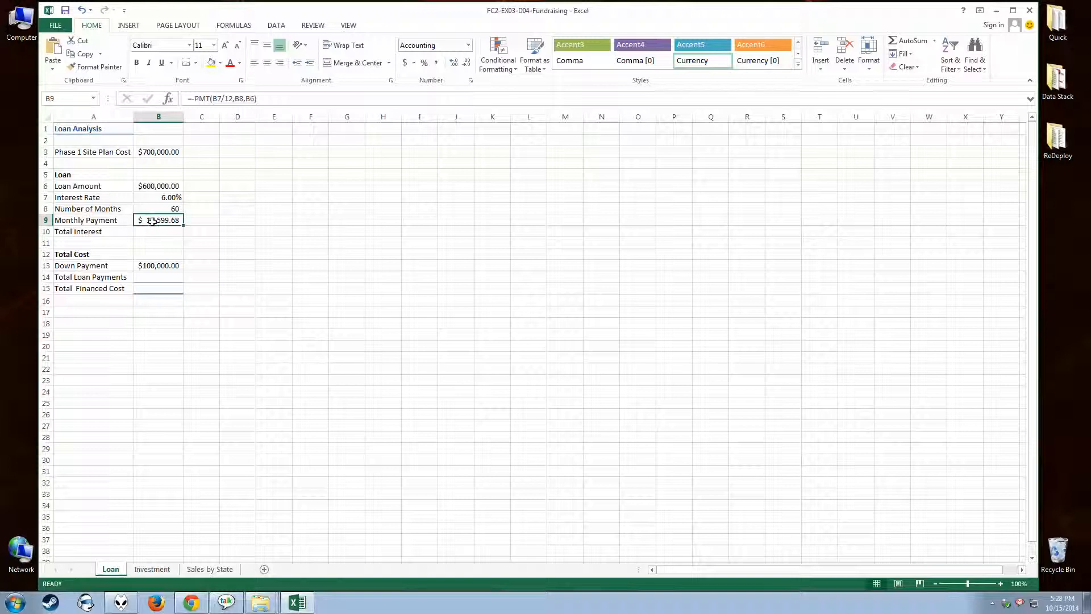
Calculate Total Loan Payments in B14 by multiplying the monthly payment by the number of months with =B9*B8.
click(153, 277)
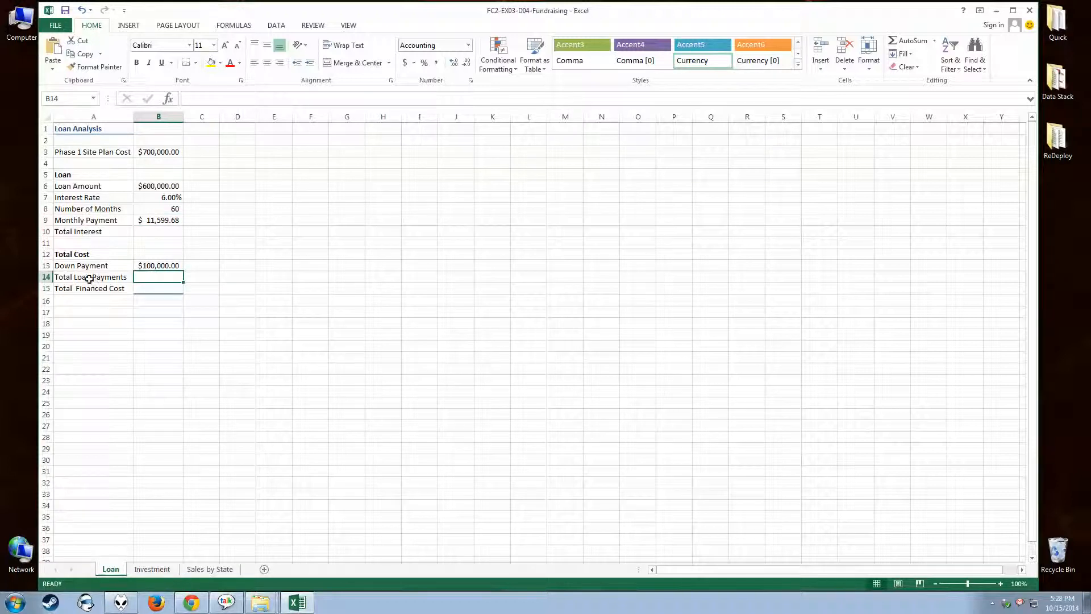
text(=)
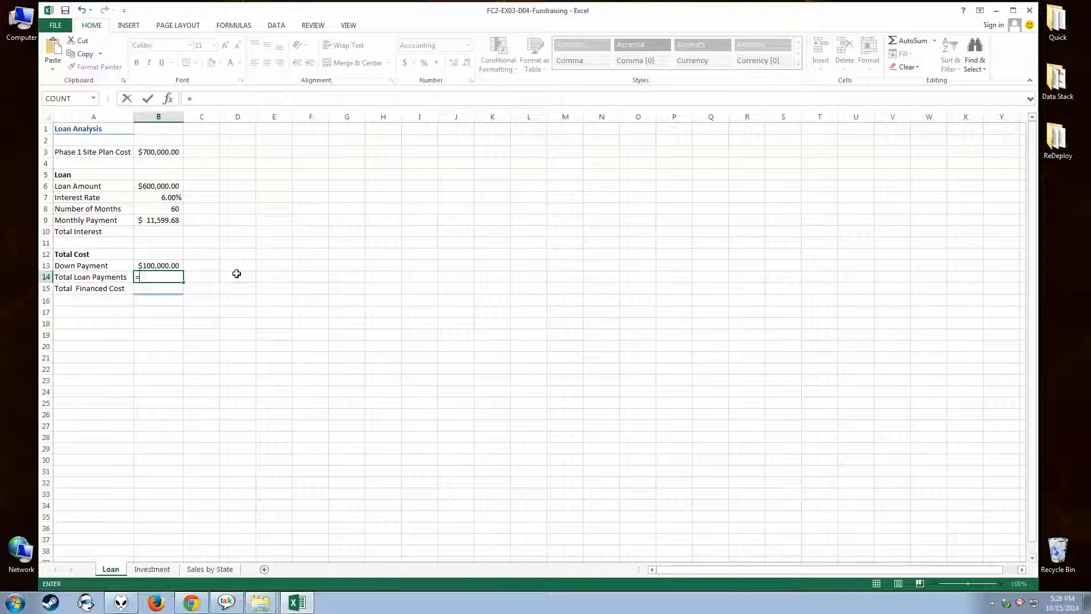
click(163, 220)
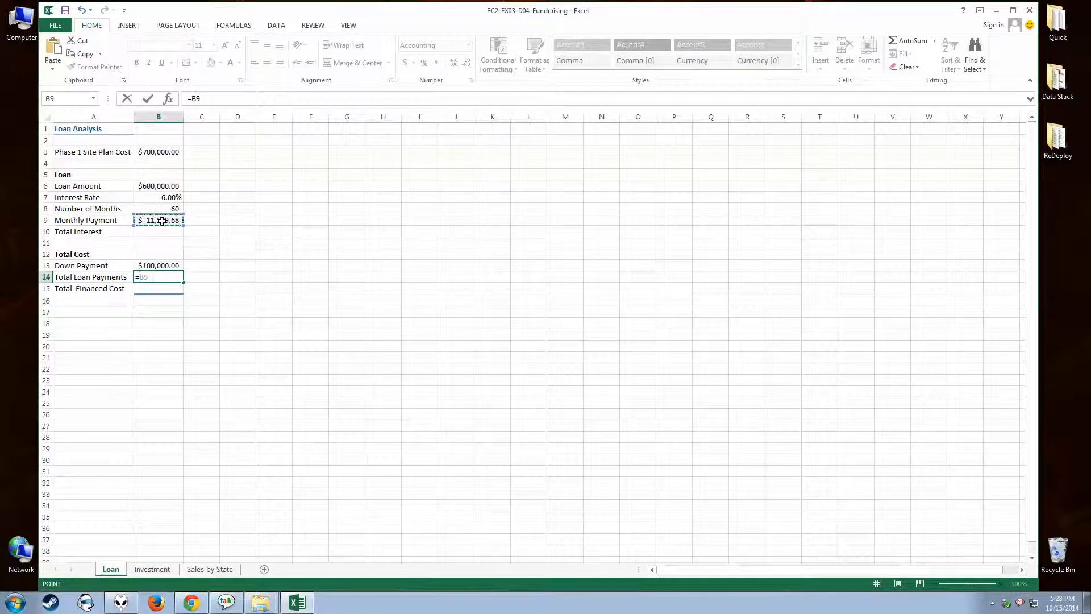
text(*)
click(161, 208)
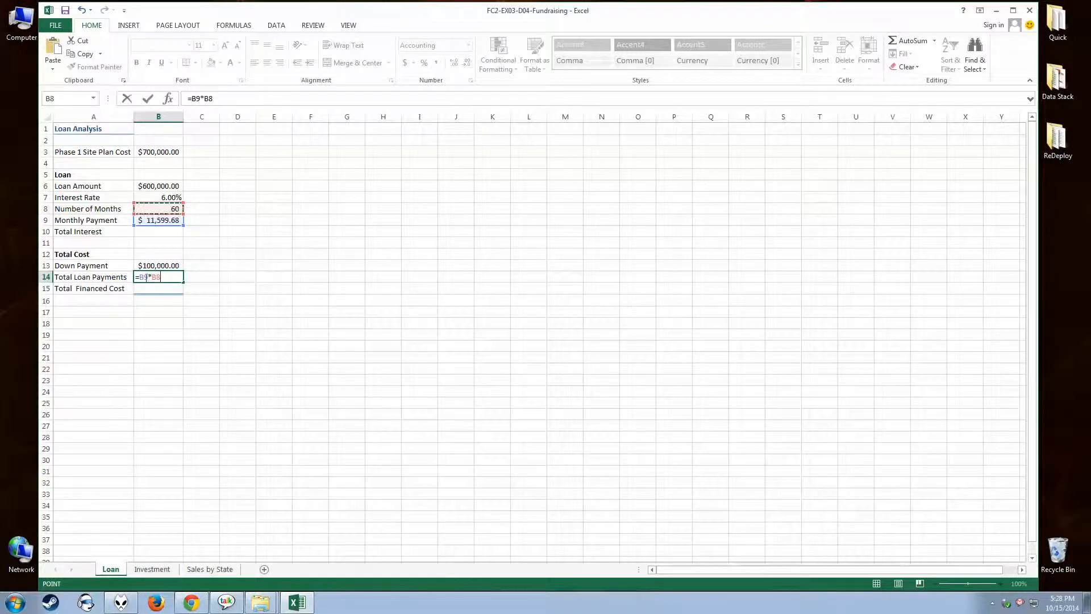
key(Return)
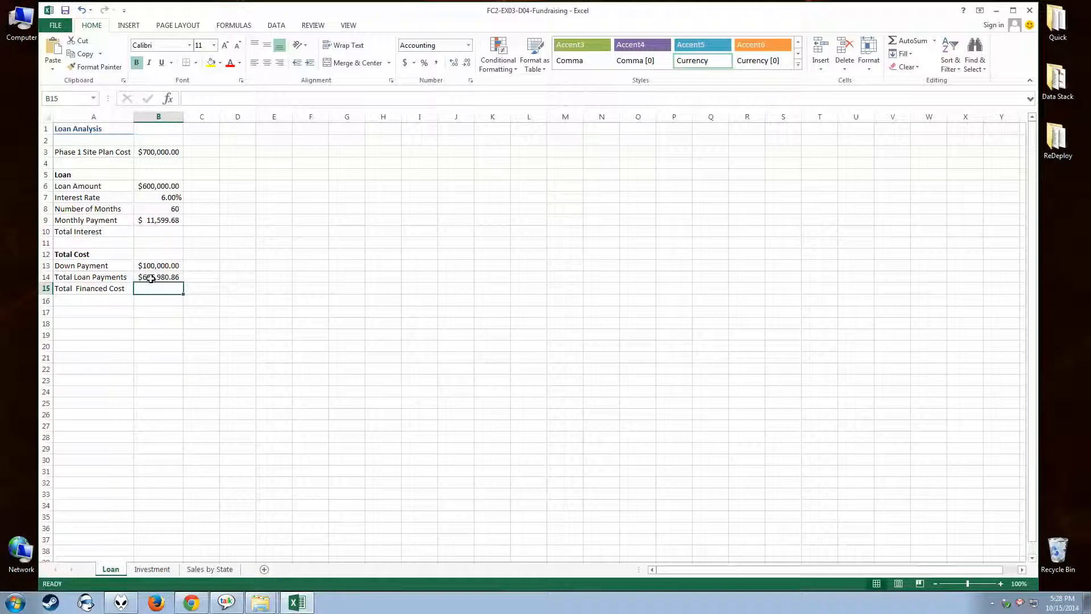
Check the Monthly Payment and Number of Months cells against the Total Loan Payments formula in B14.
click(149, 220)
click(150, 207)
click(151, 220)
click(150, 208)
click(152, 223)
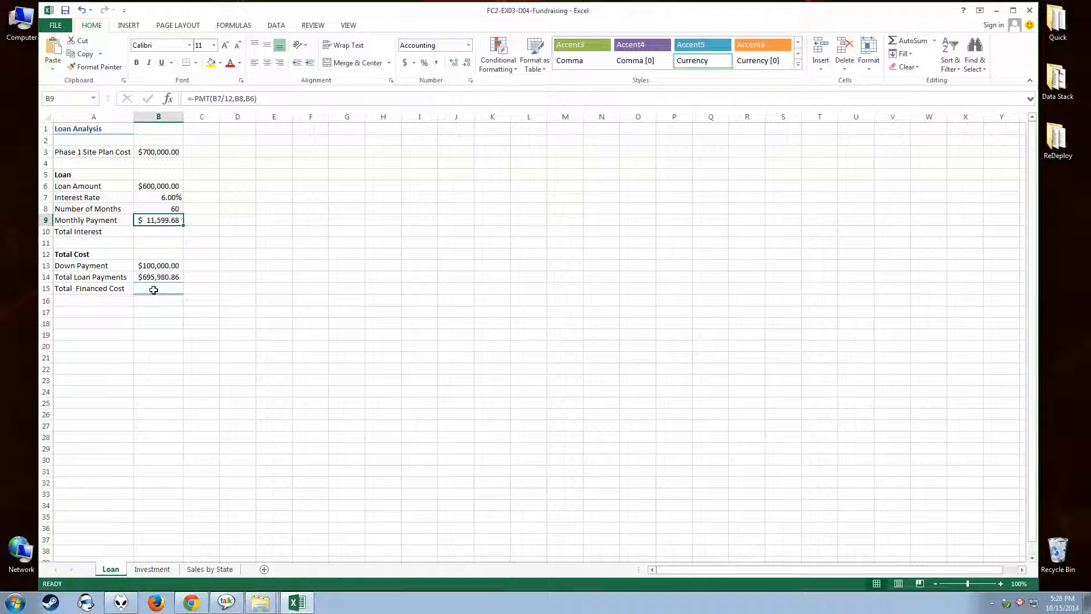
click(154, 277)
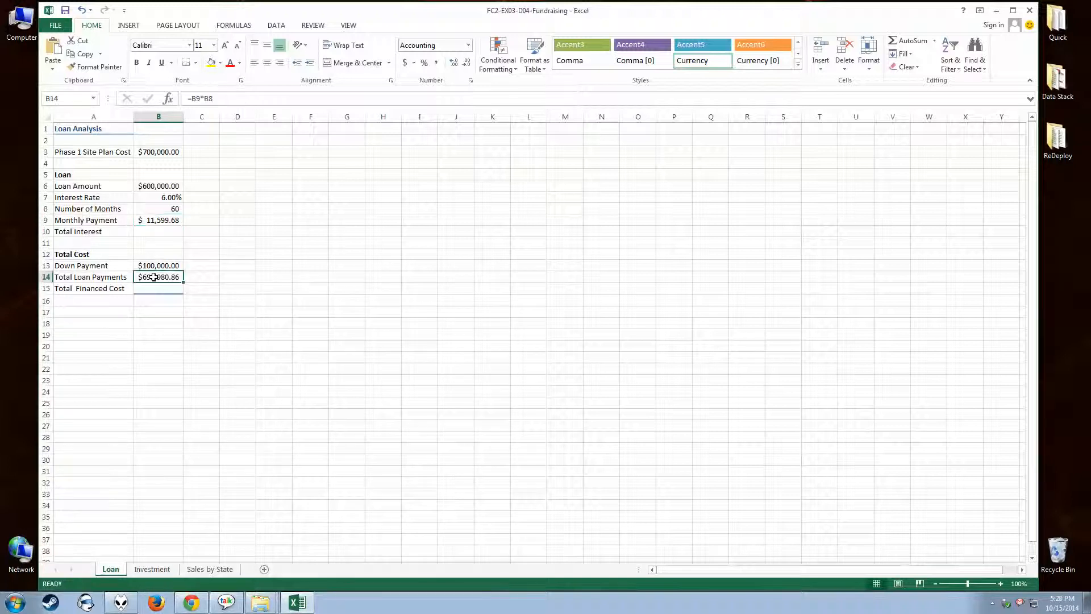
Calculate Total Interest in B10 by subtracting the loan amount from the total loan payments with =B14-B6.
click(149, 231)
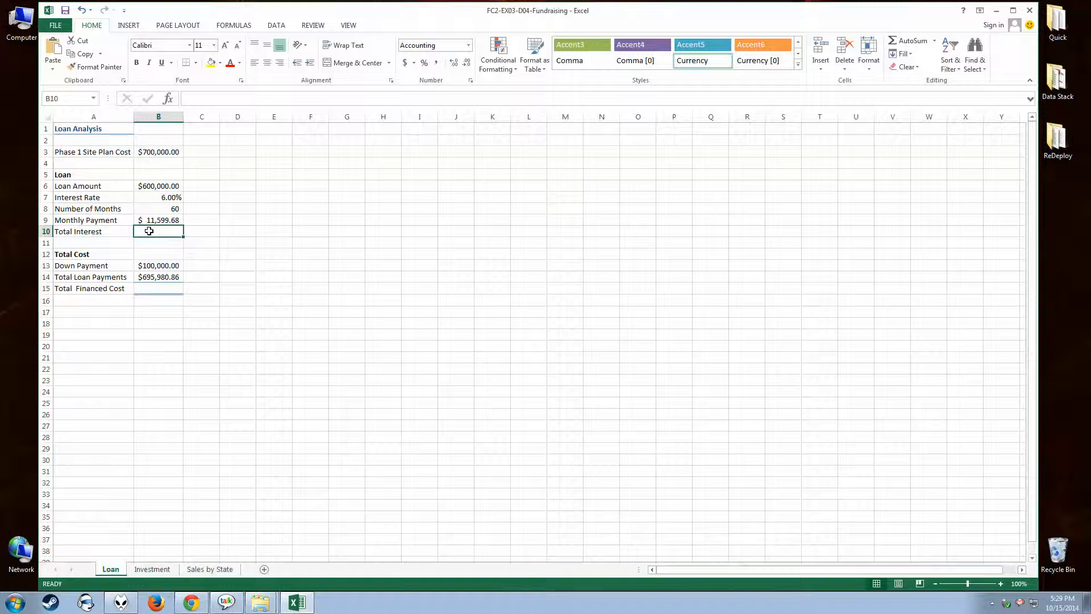
text(=)
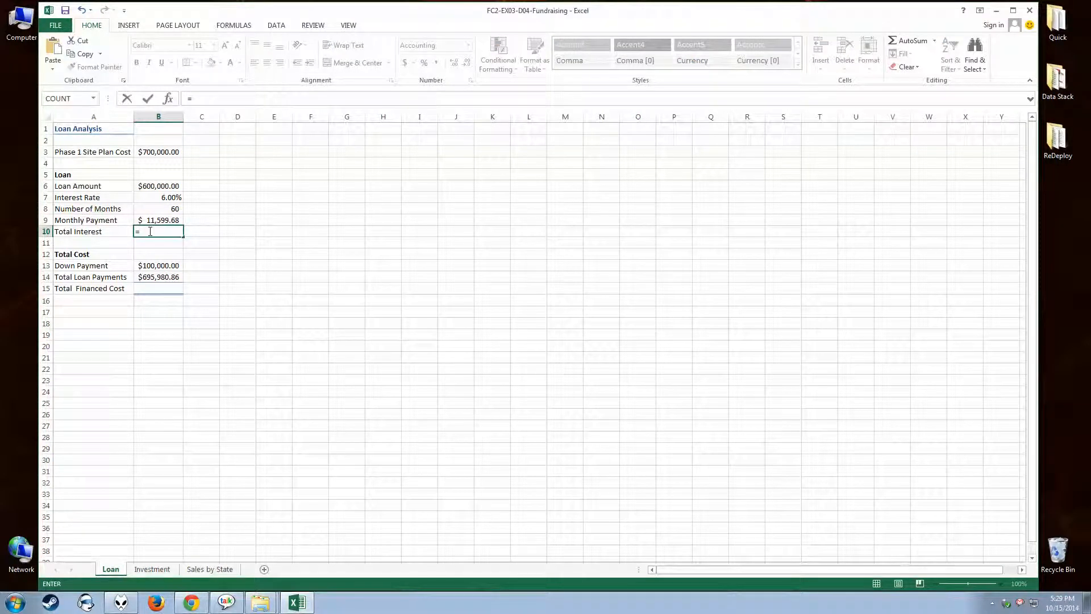
click(161, 275)
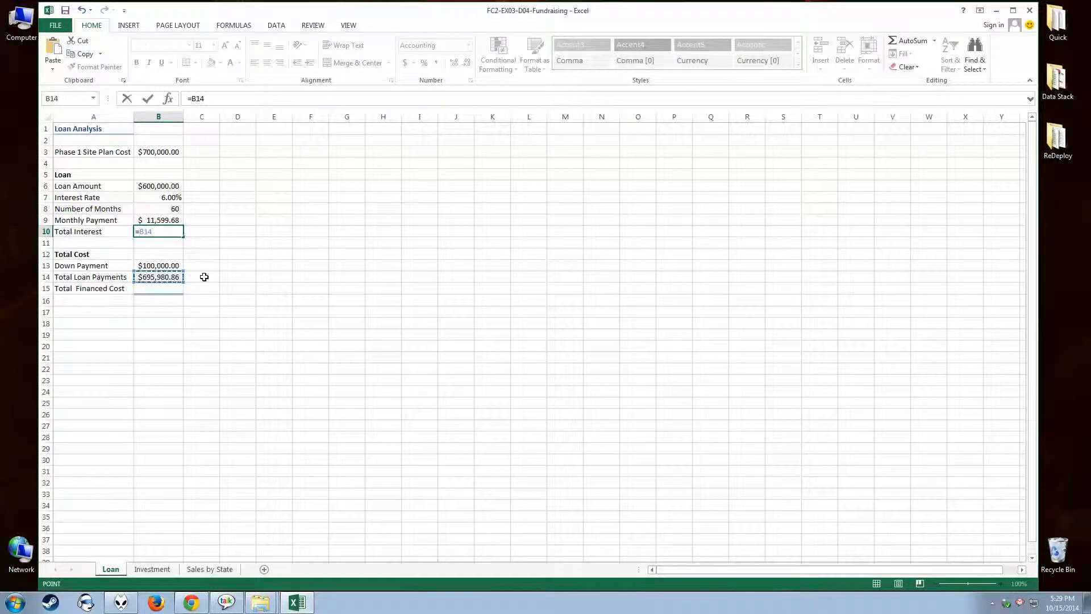
text(-)
click(157, 186)
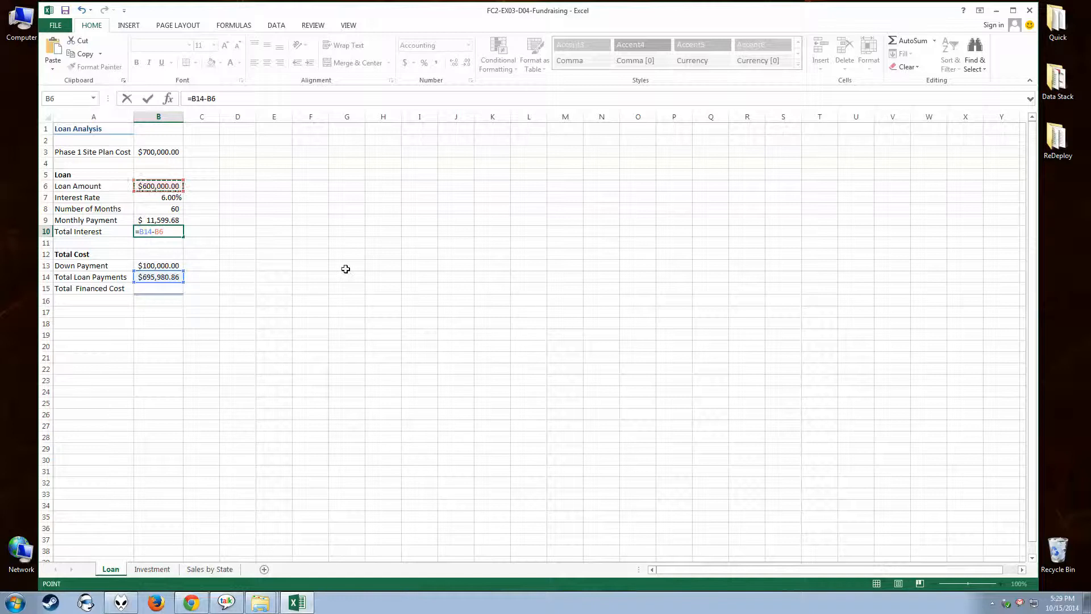
key(Return)
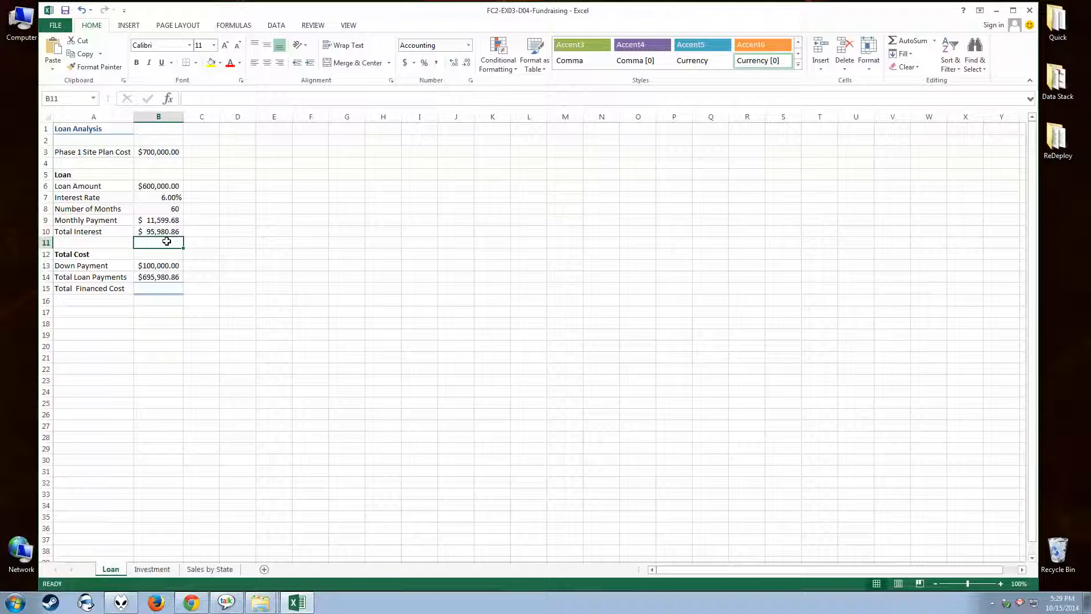
click(150, 233)
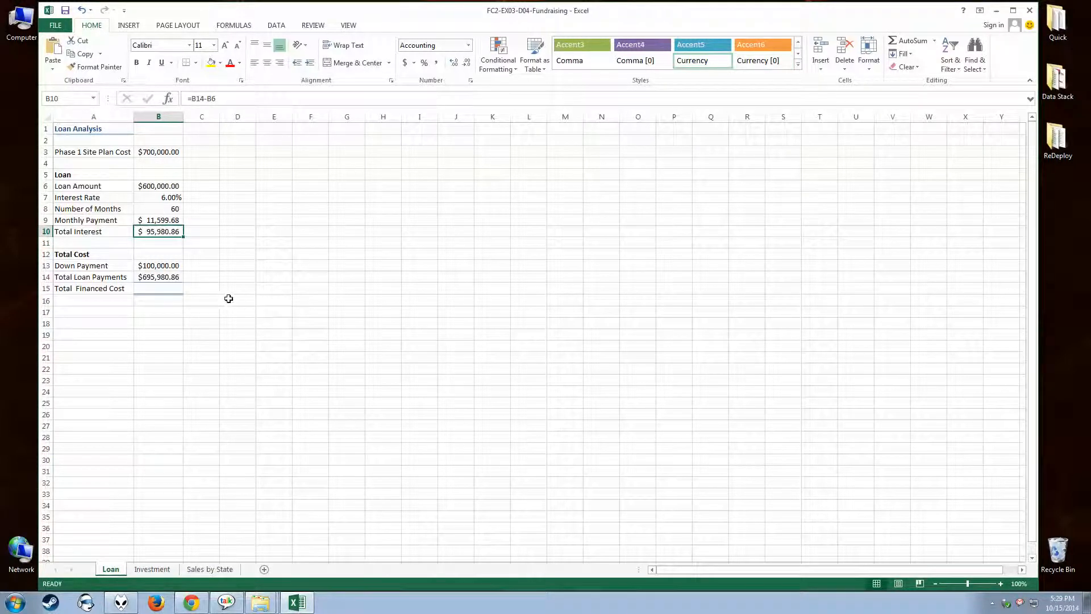
Calculate Total Financed Cost in B15 by adding the down payment and total loan payments with =B13+B14.
click(159, 292)
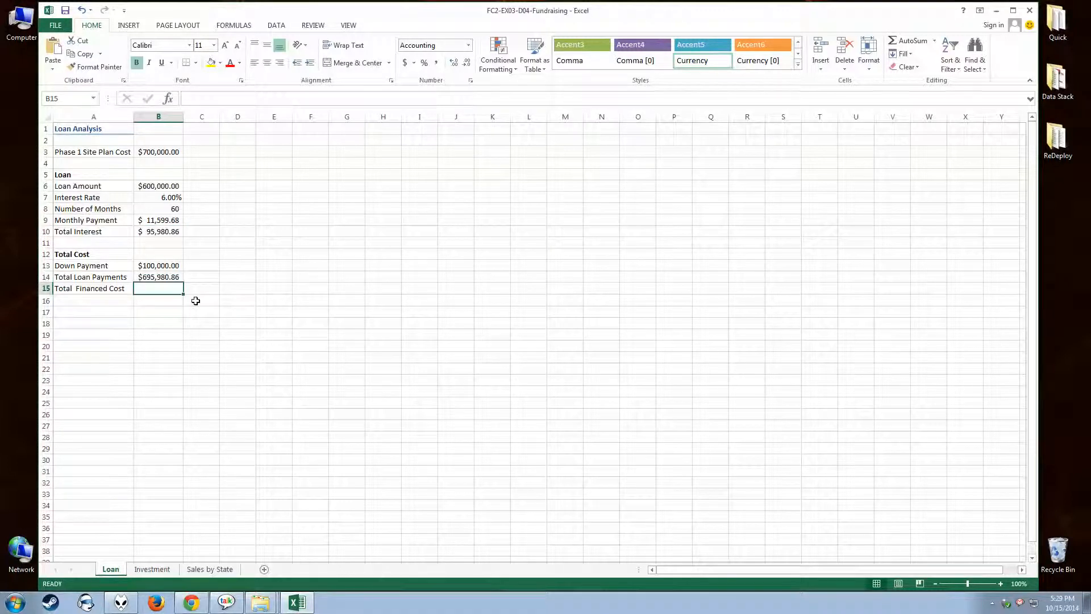
text(=)
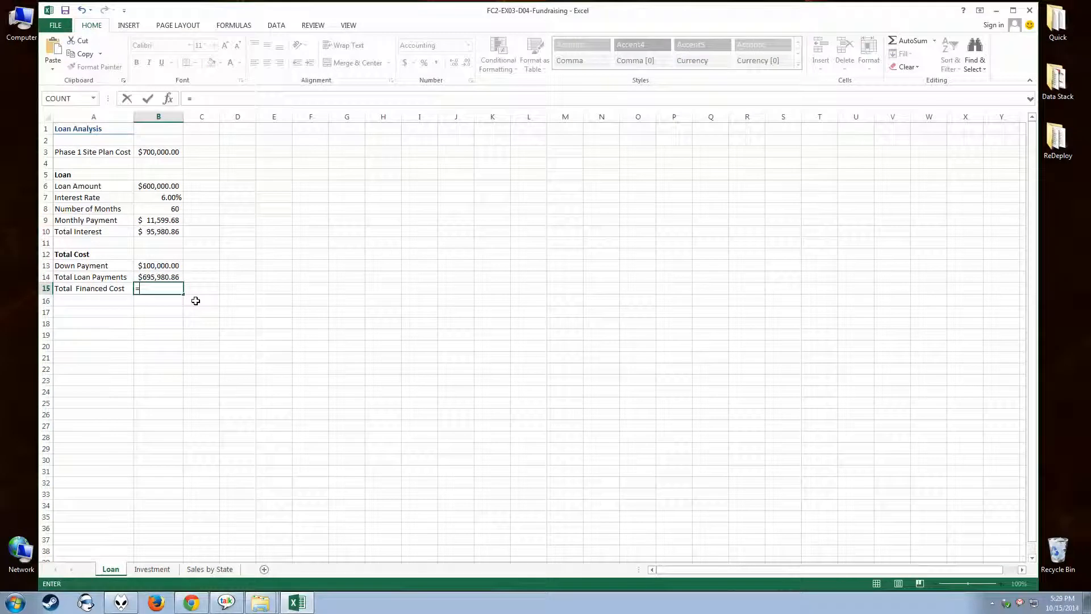
click(153, 265)
text(+)
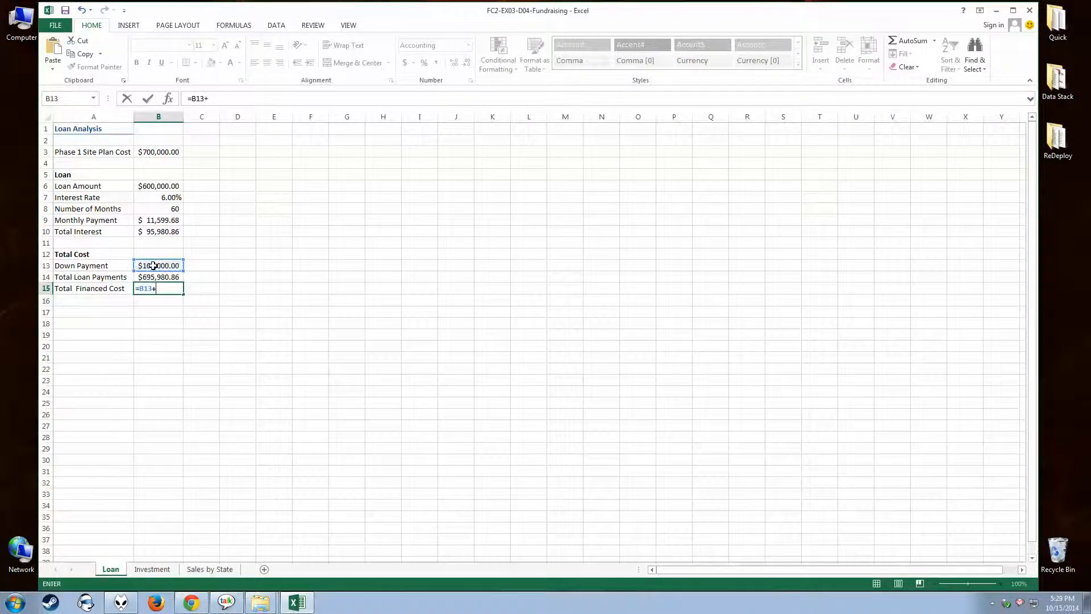
click(154, 277)
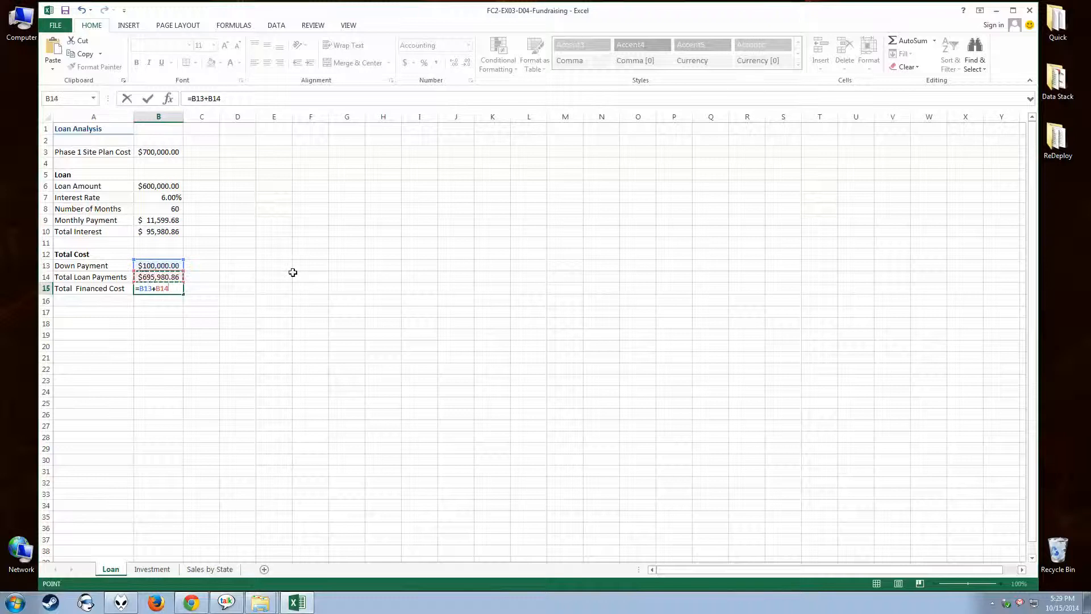
key(Return)
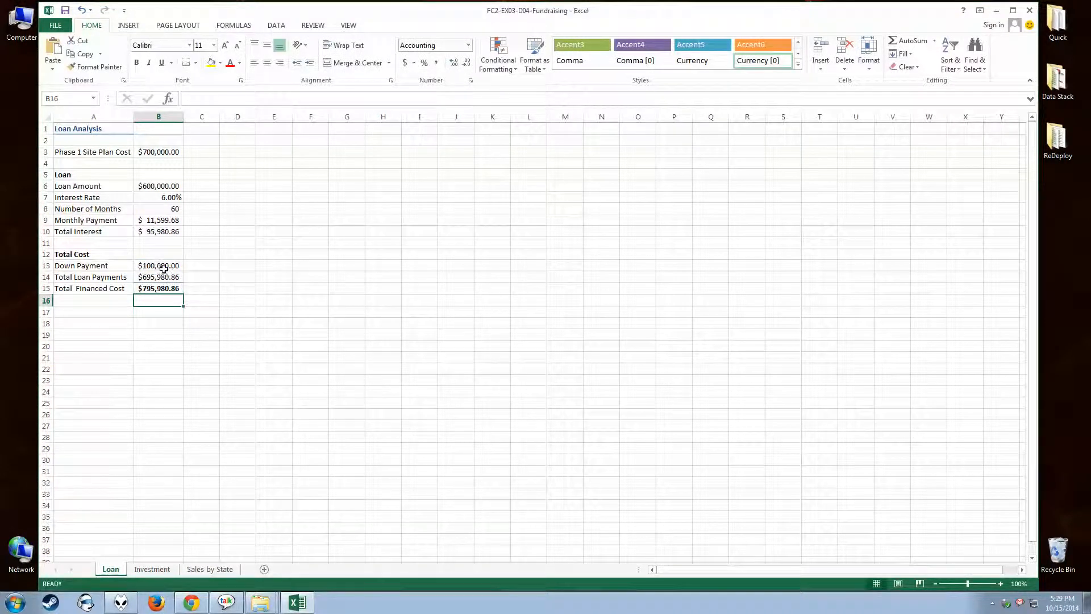
click(165, 289)
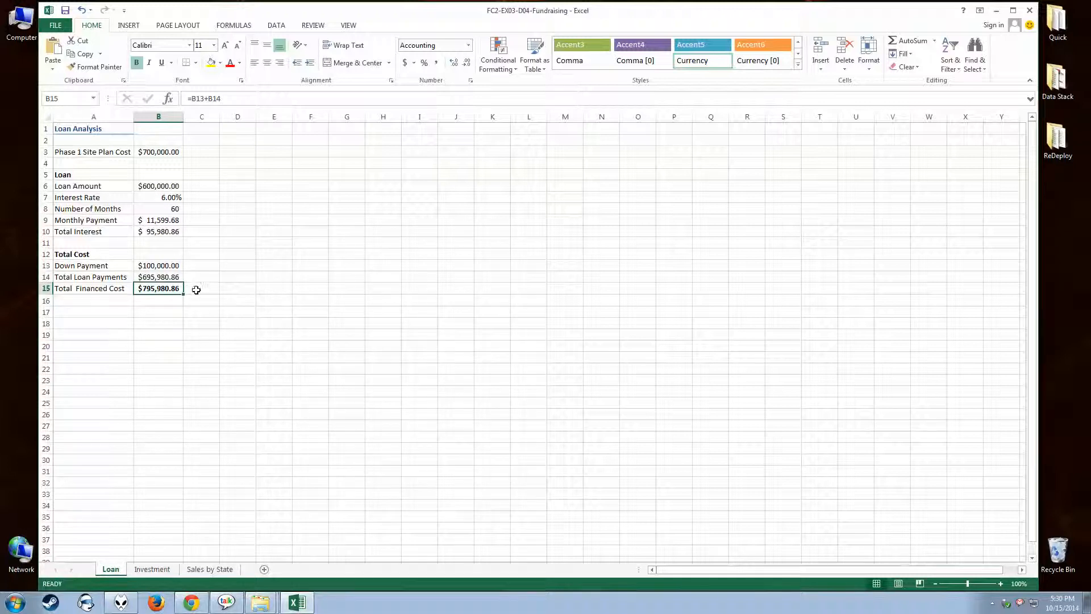
Review the Loan sheet's values and formulas in column B, from Total Financed Cost up to Phase 1 Site Plan Cost.
click(151, 299)
click(149, 288)
click(147, 276)
click(146, 264)
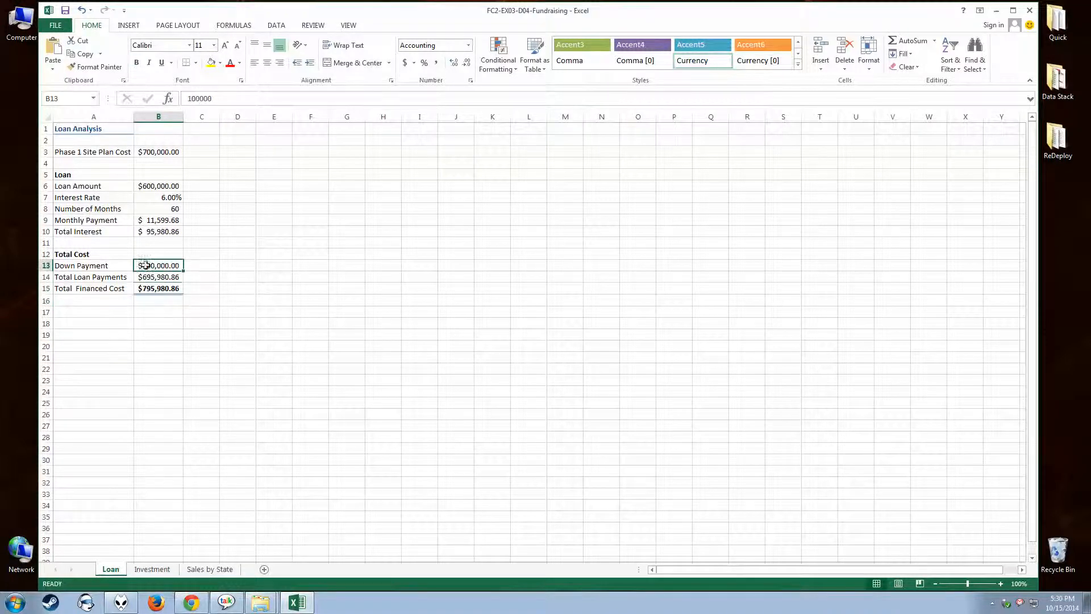
click(149, 231)
click(147, 219)
click(146, 208)
click(146, 196)
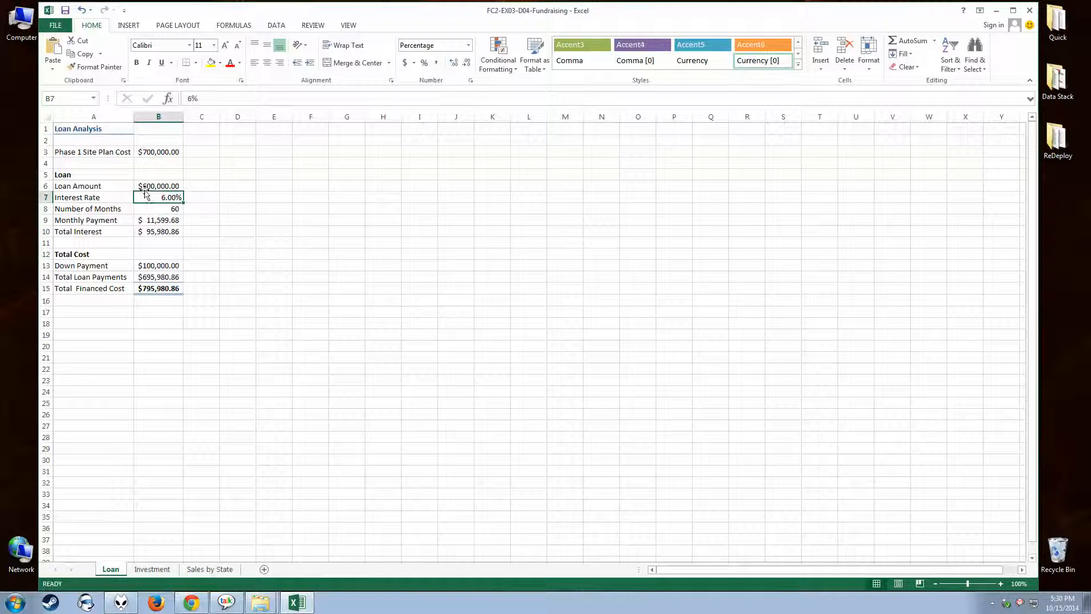
click(145, 186)
click(144, 152)
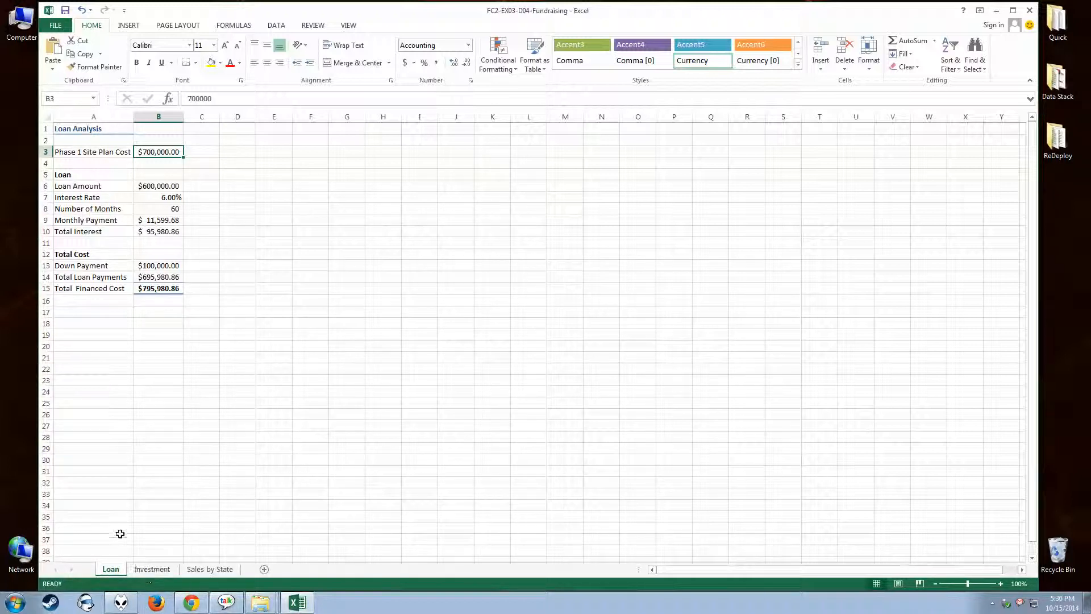
Switch to the Investment sheet of the workbook.
click(165, 573)
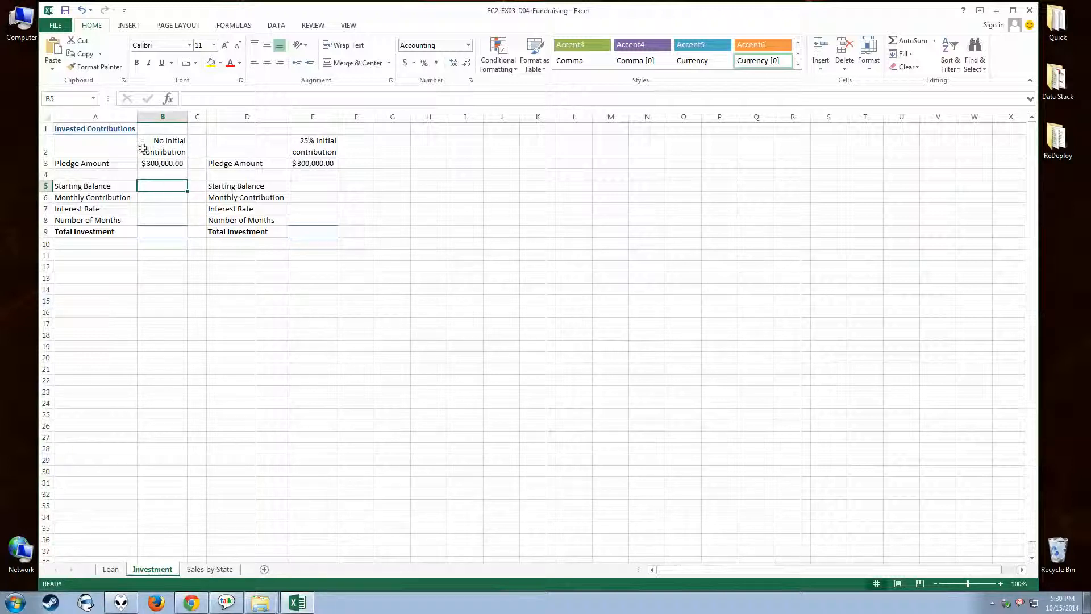
Fill in the no initial contribution column with a starting balance of 0, an interest rate of 2.5% and 36 months.
text(0)
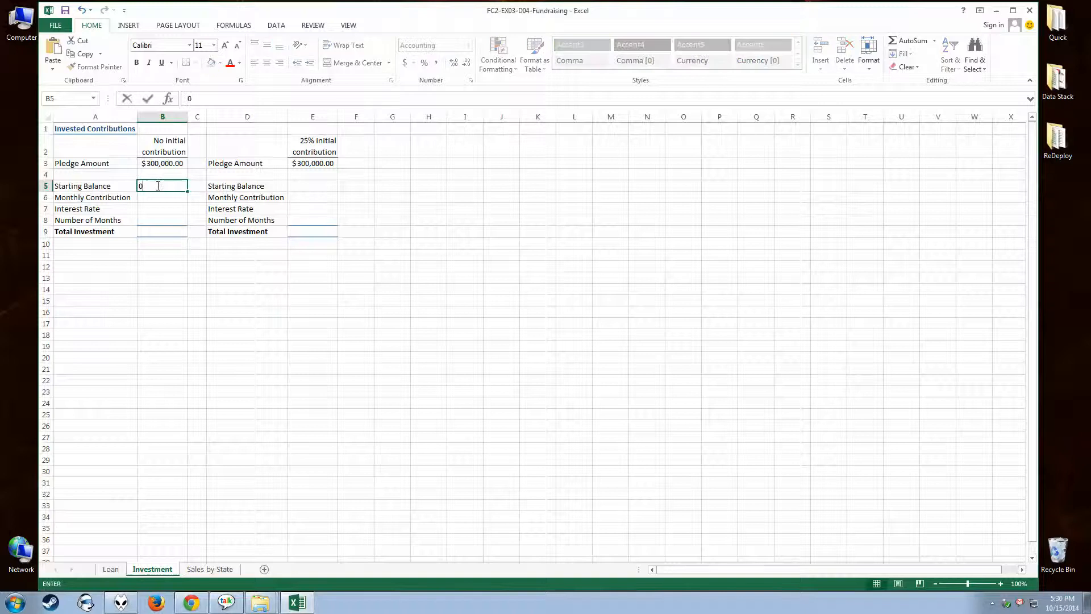
click(161, 208)
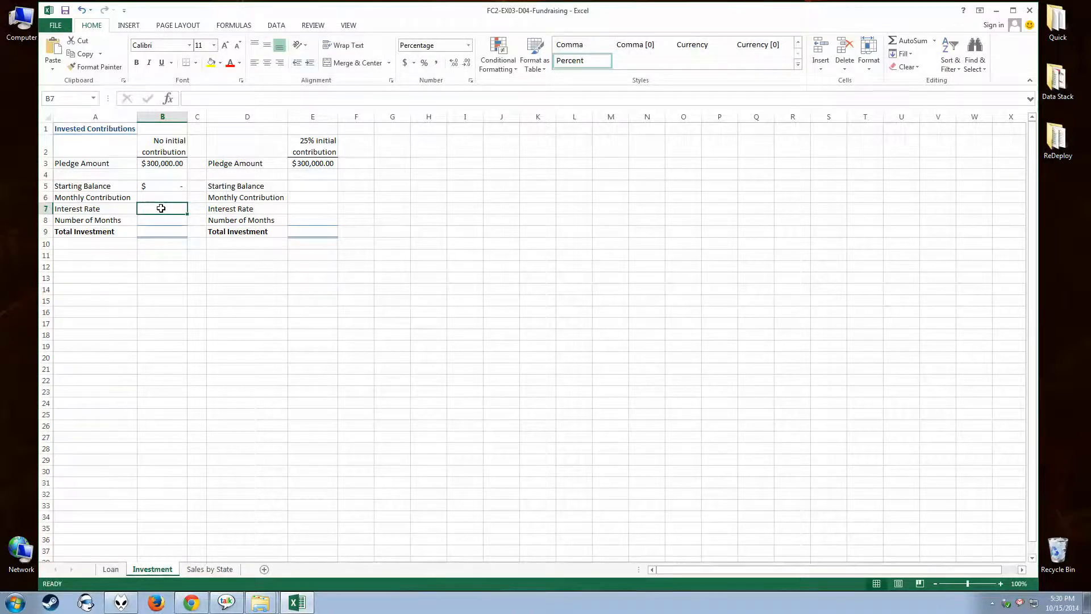
text(2.5)
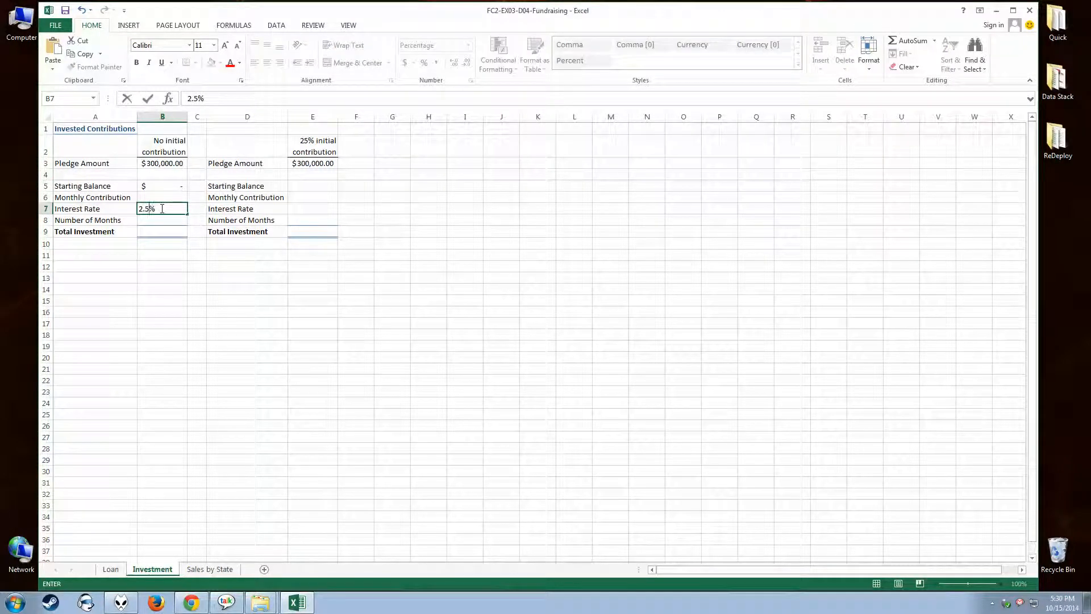
click(151, 221)
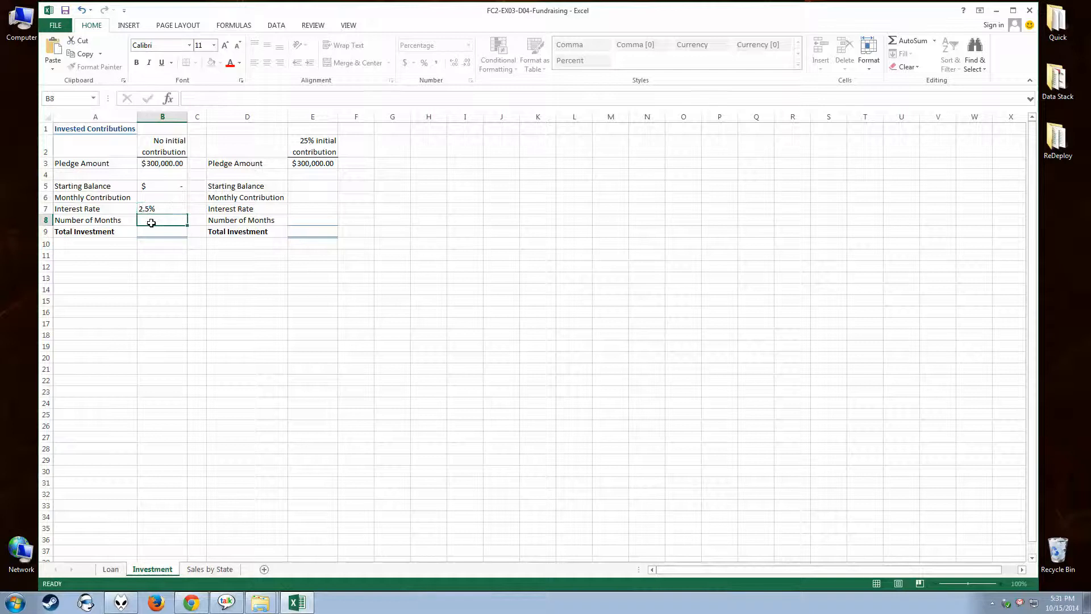
text(36)
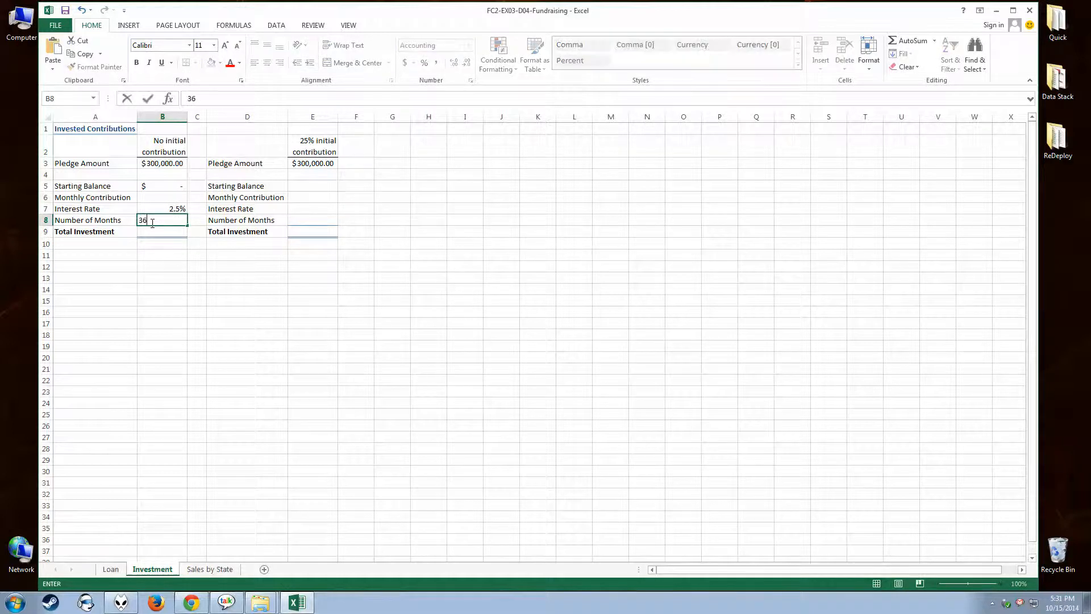
click(150, 200)
Review the starting balance, interest rate and number of months entered in column B.
click(156, 209)
click(158, 221)
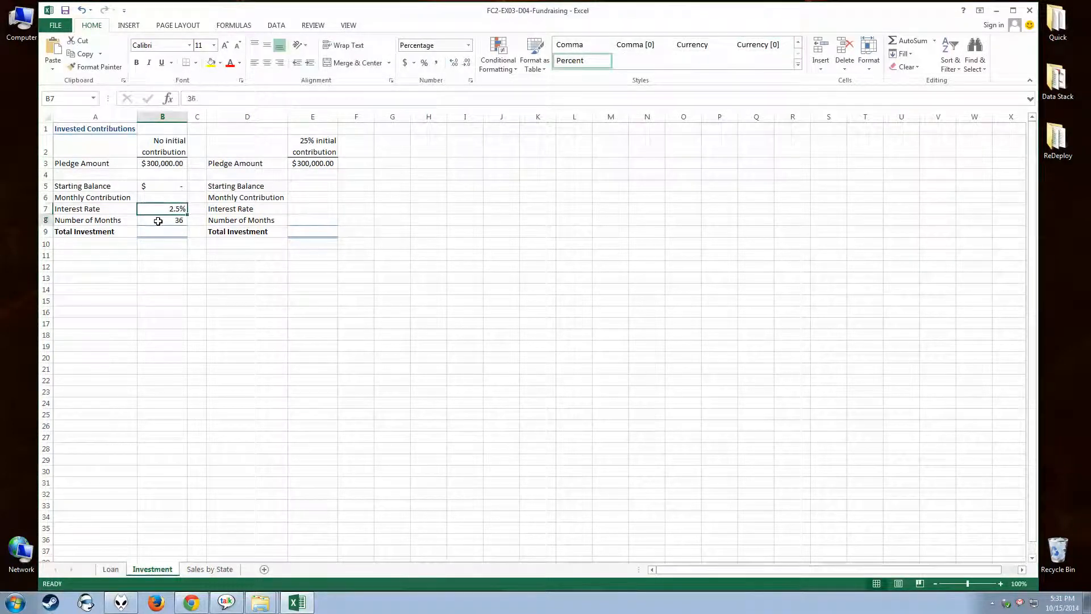
click(156, 186)
click(159, 209)
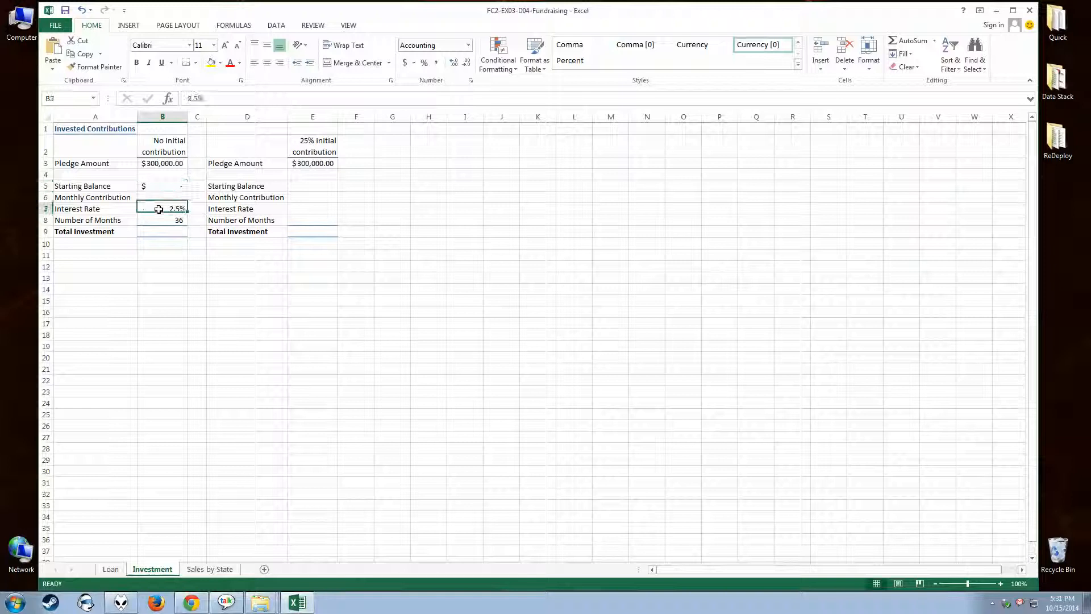
click(165, 219)
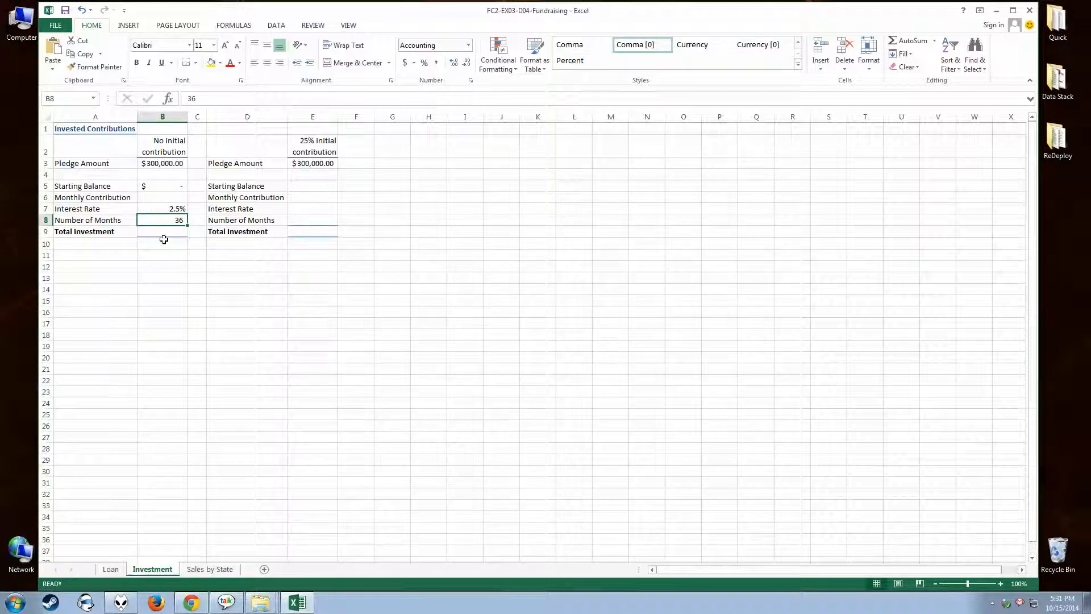
click(155, 209)
click(157, 220)
click(165, 209)
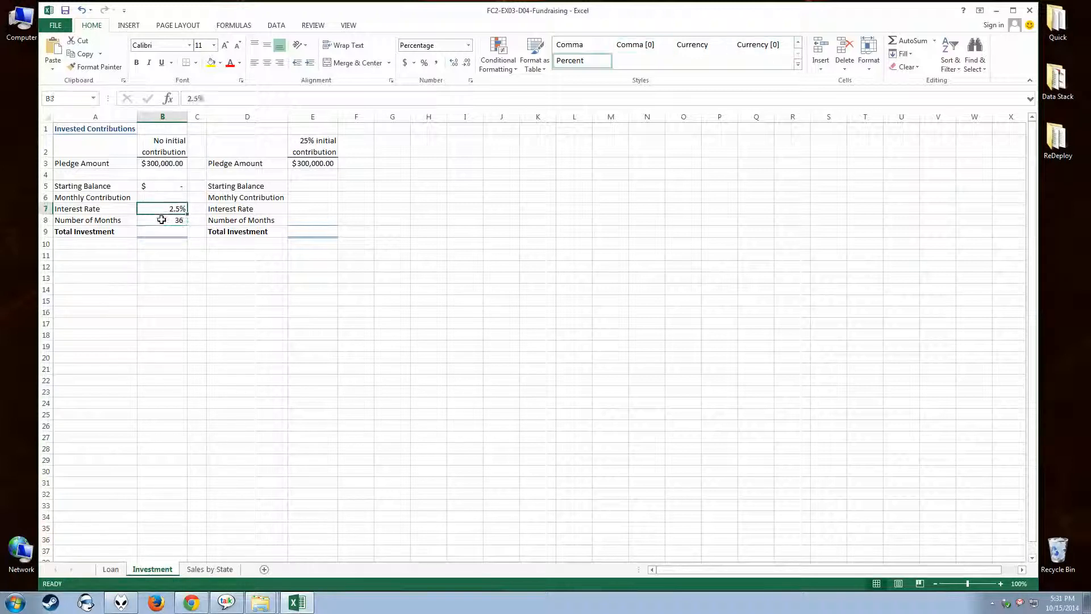
click(161, 219)
click(155, 210)
Calculate Monthly Contribution in B6 by dividing the pledge amount by the number of months with =B3/B8.
click(153, 196)
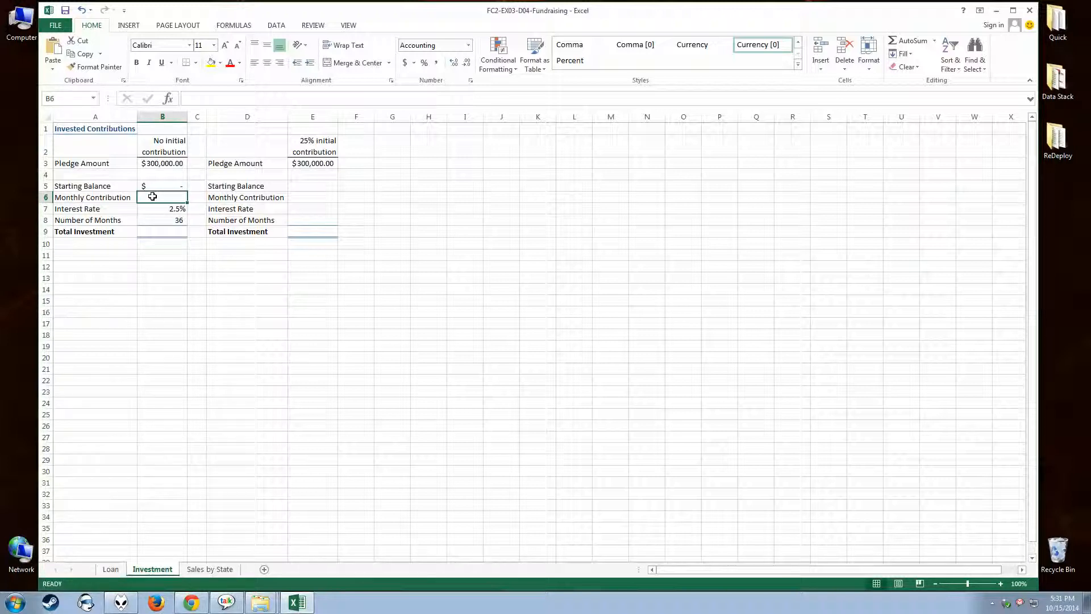
text(=)
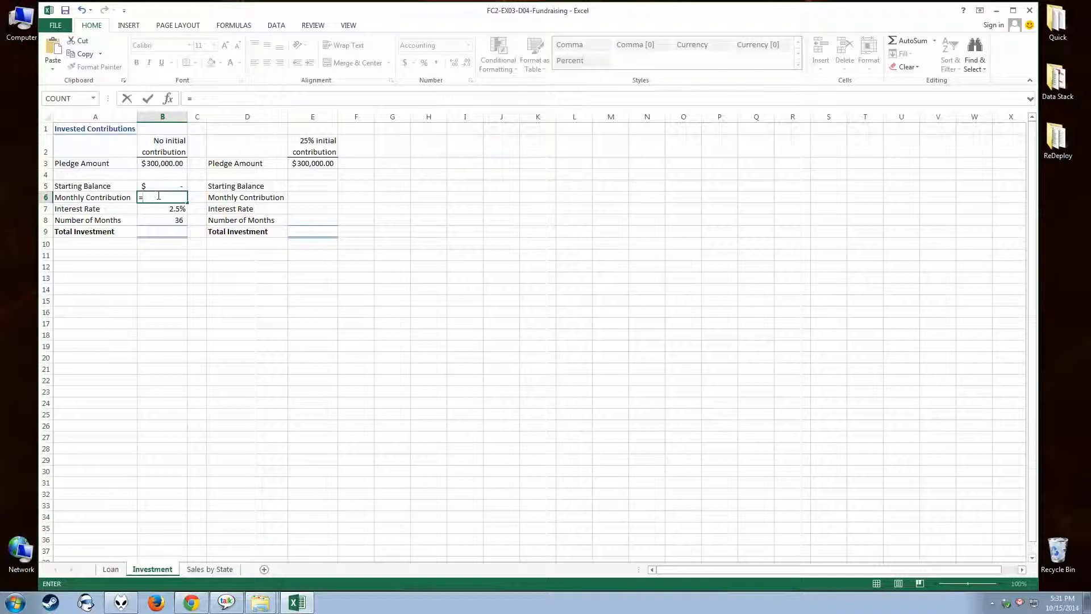
click(157, 163)
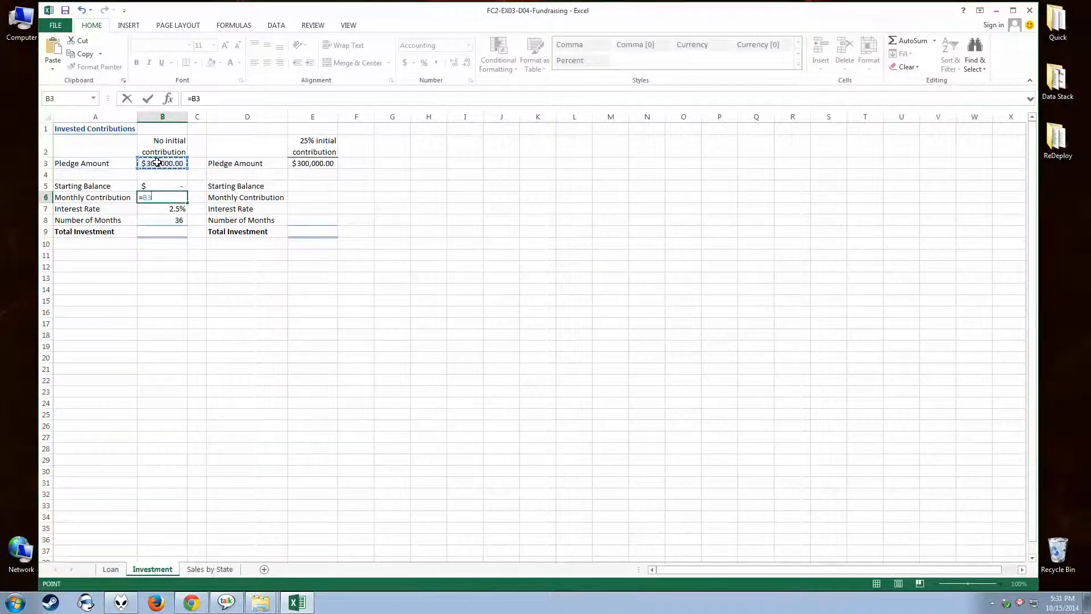
text(/)
click(160, 221)
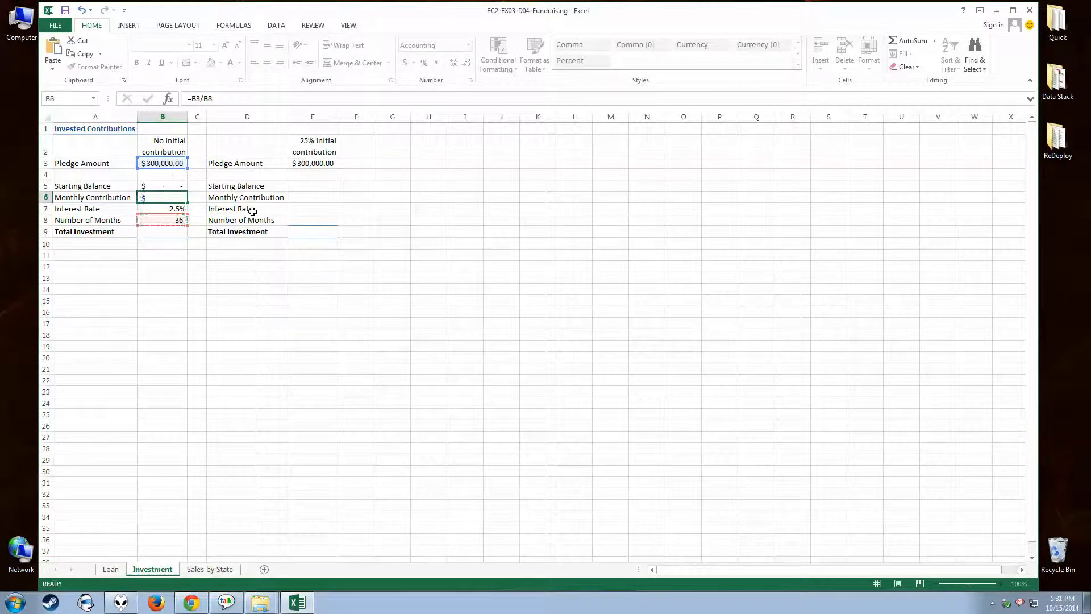
key(Return)
key(Up)
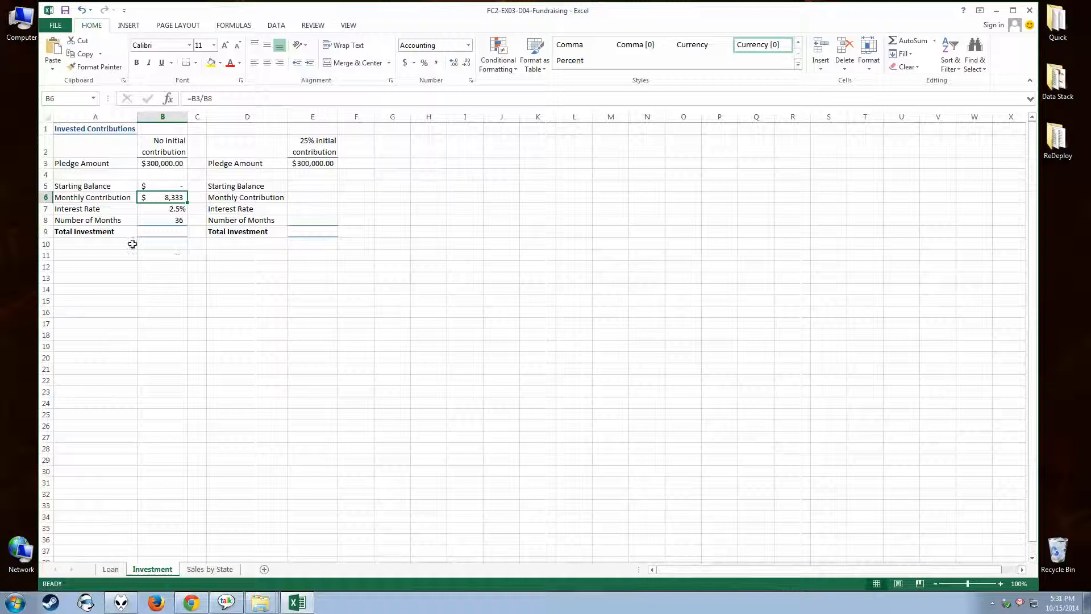
Find the FV function by searching for FV and start inserting it in B9 for Total Investment.
click(159, 232)
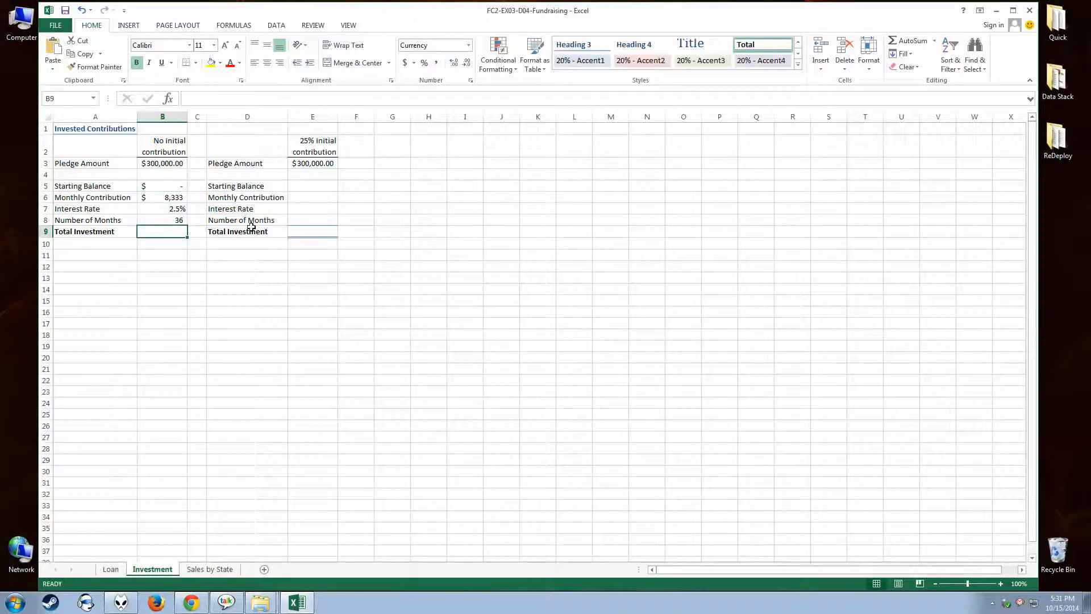
text(=)
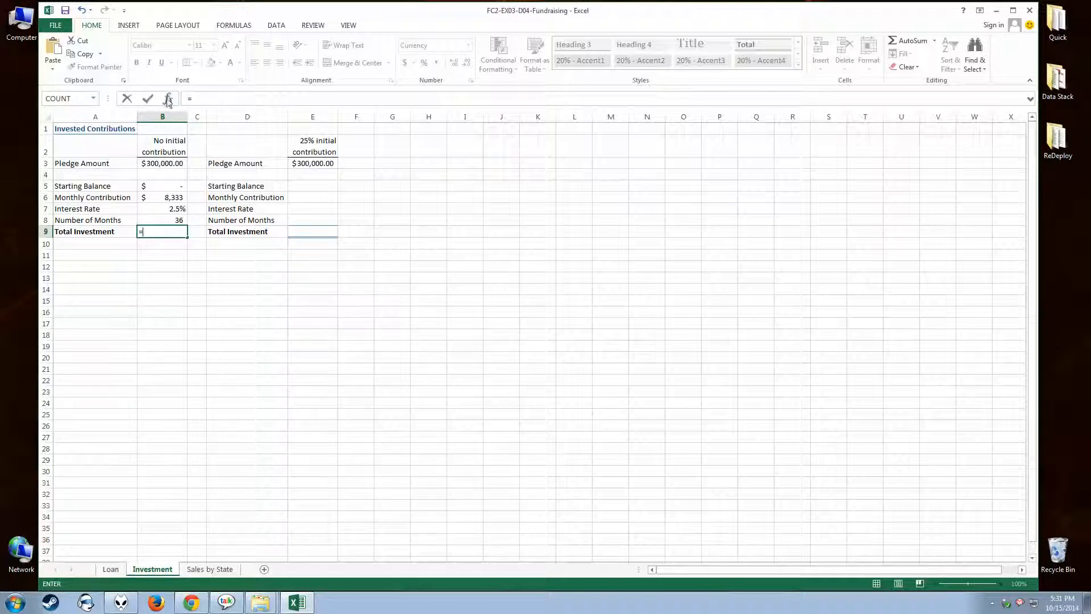
key(BackSpace)
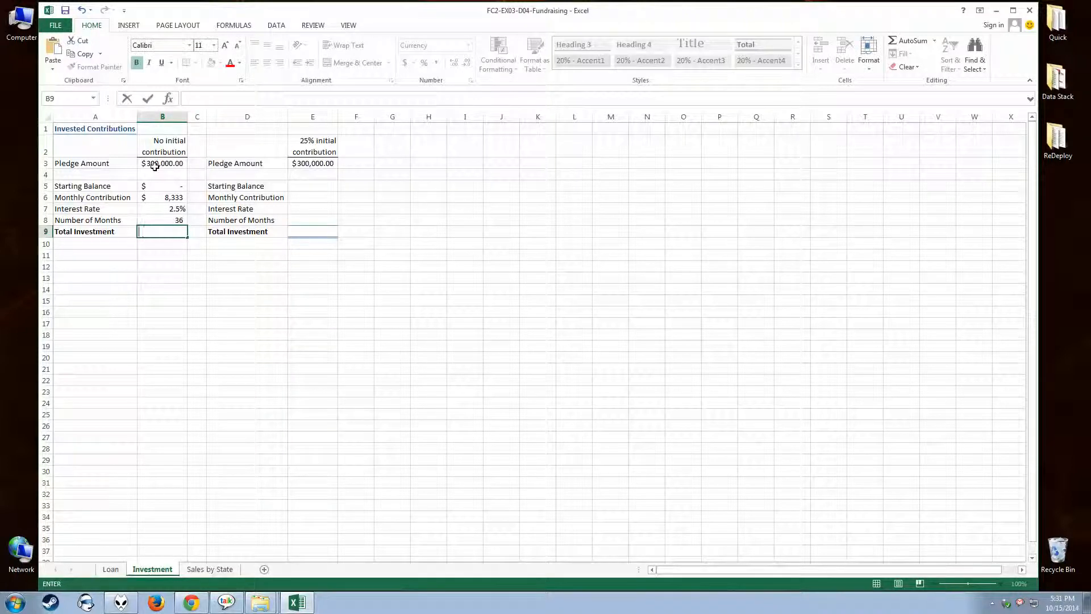
click(169, 100)
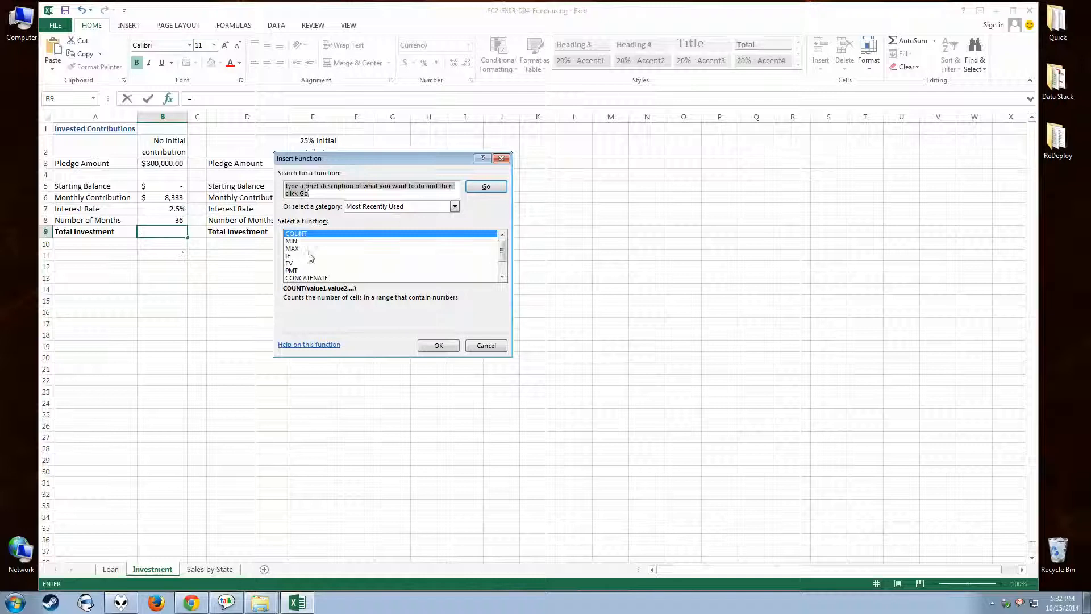
click(455, 207)
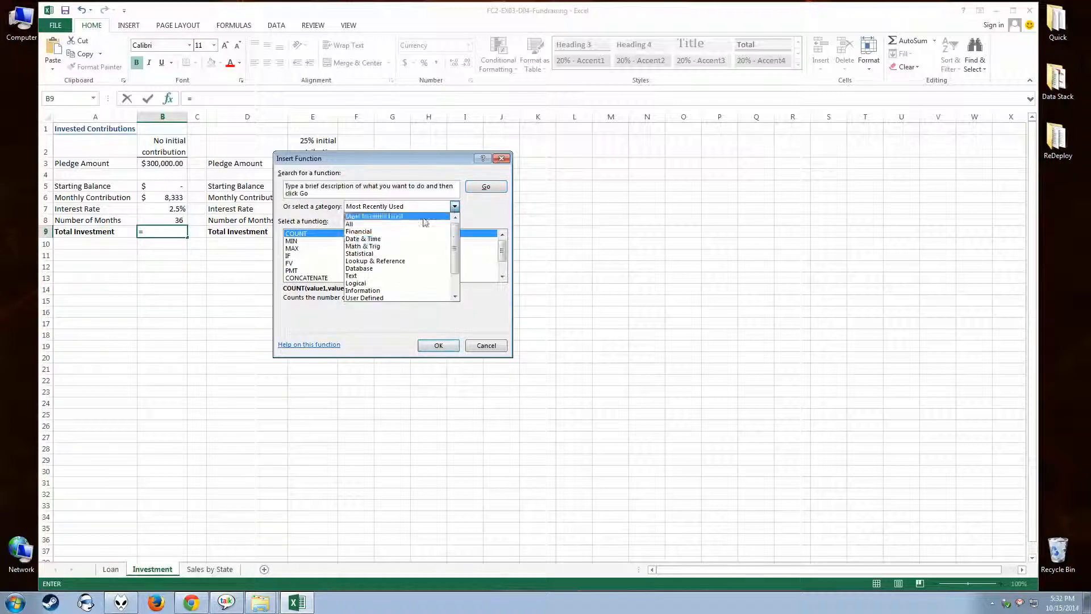
click(323, 191)
click(323, 191)
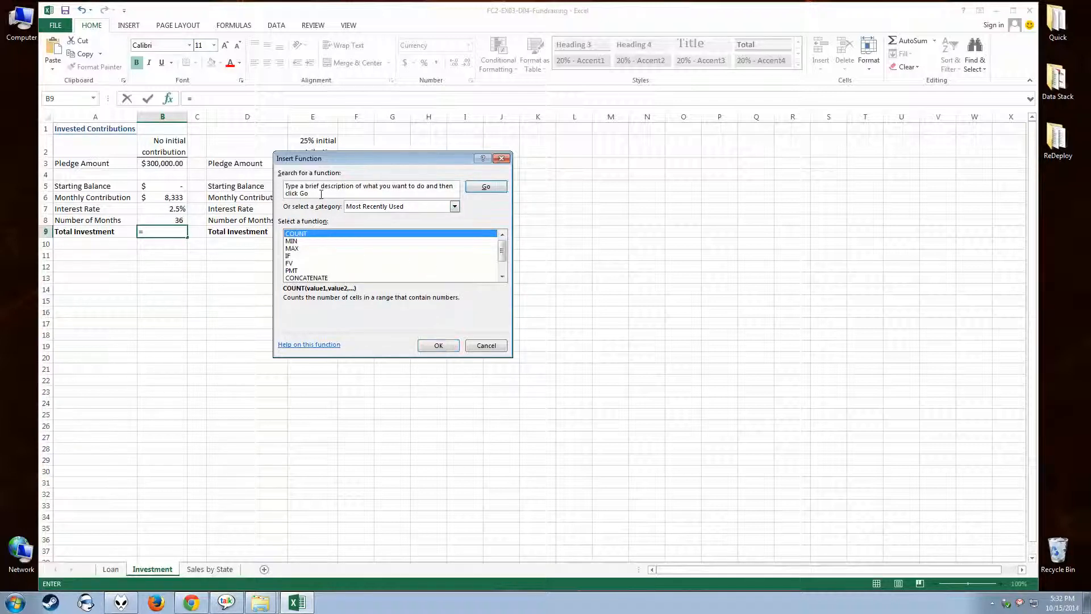
text(FV)
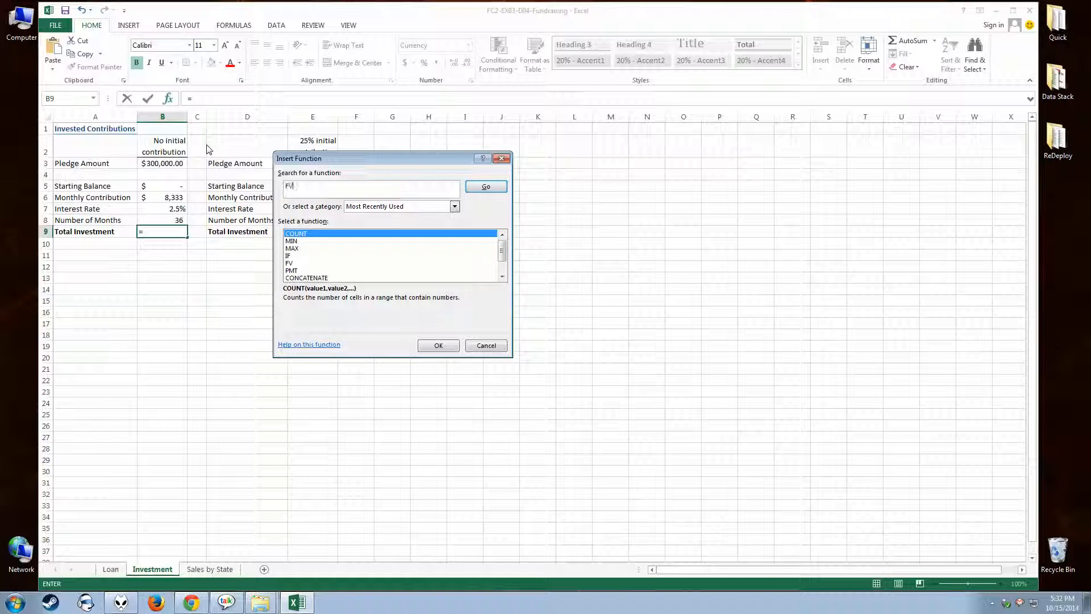
click(473, 187)
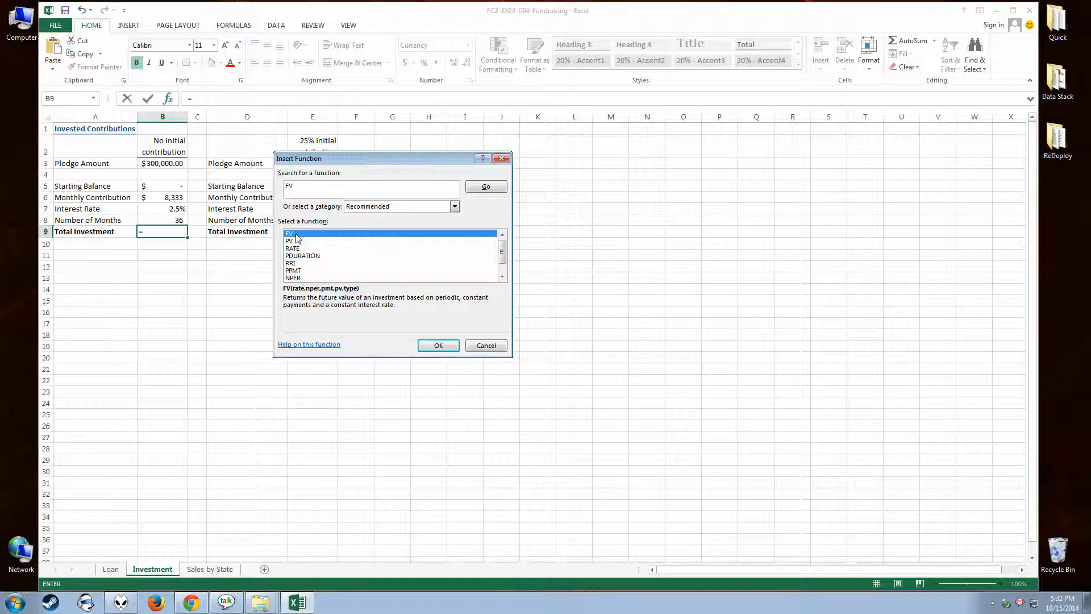
click(438, 346)
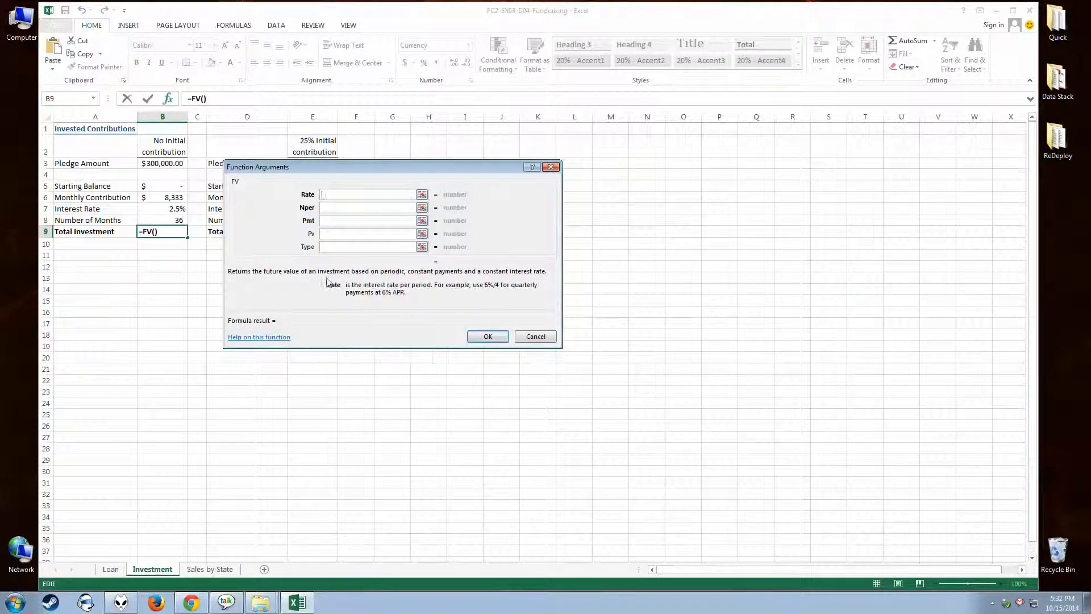
Set the FV arguments to Rate B7/12, Nper B8 and Pmt -B6.
drag(303, 173, 261, 249)
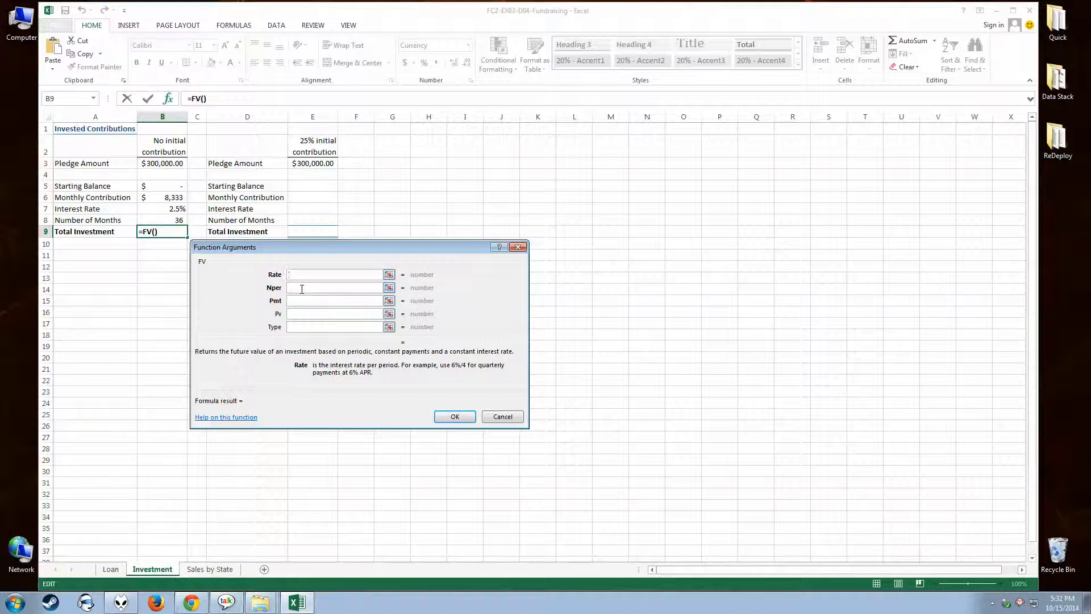
click(161, 209)
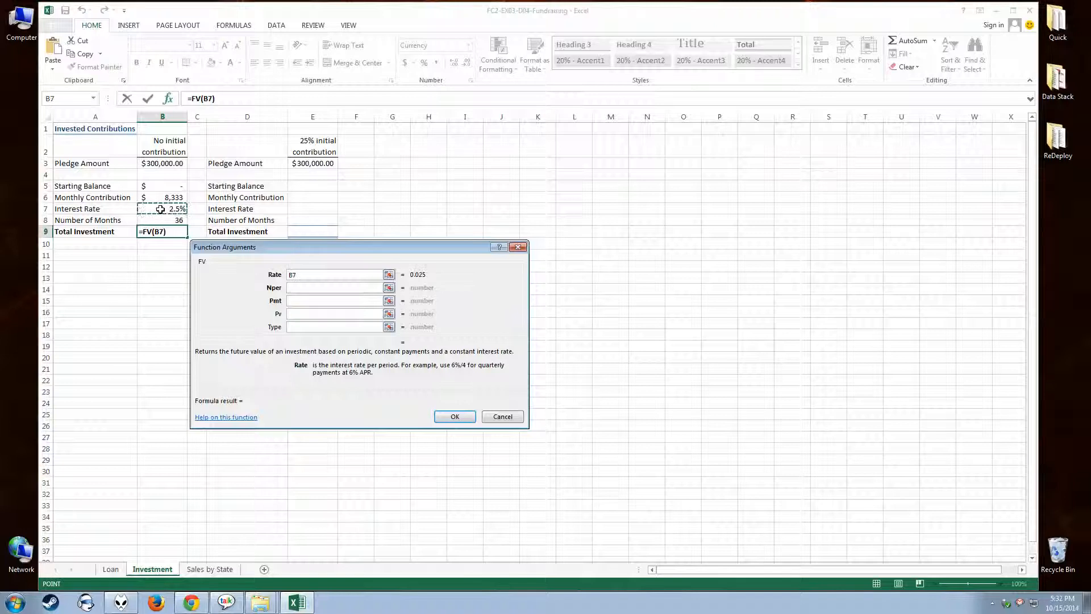
text(/12)
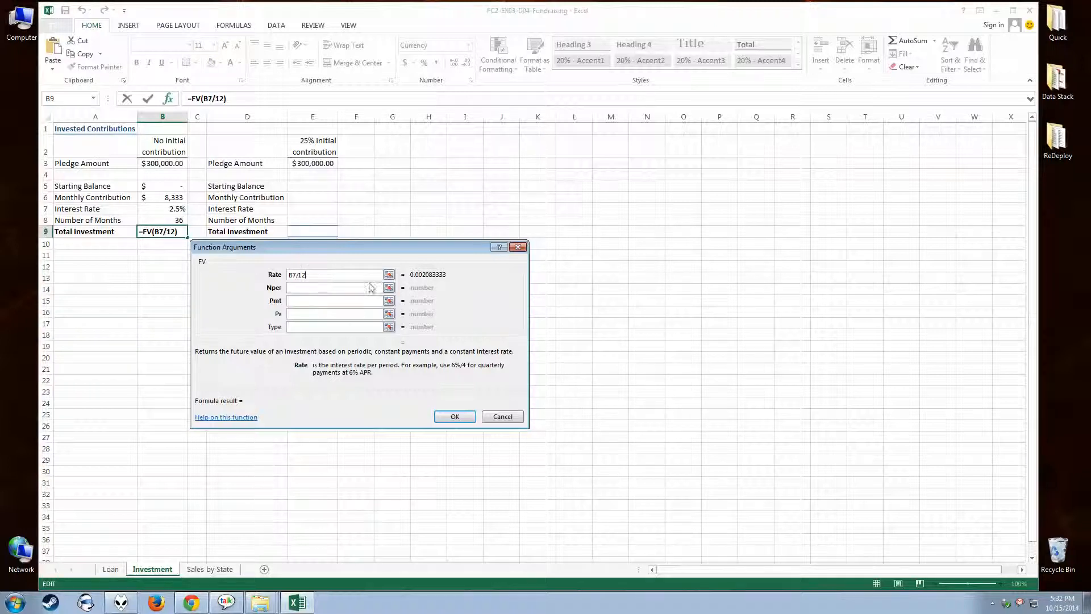
click(295, 289)
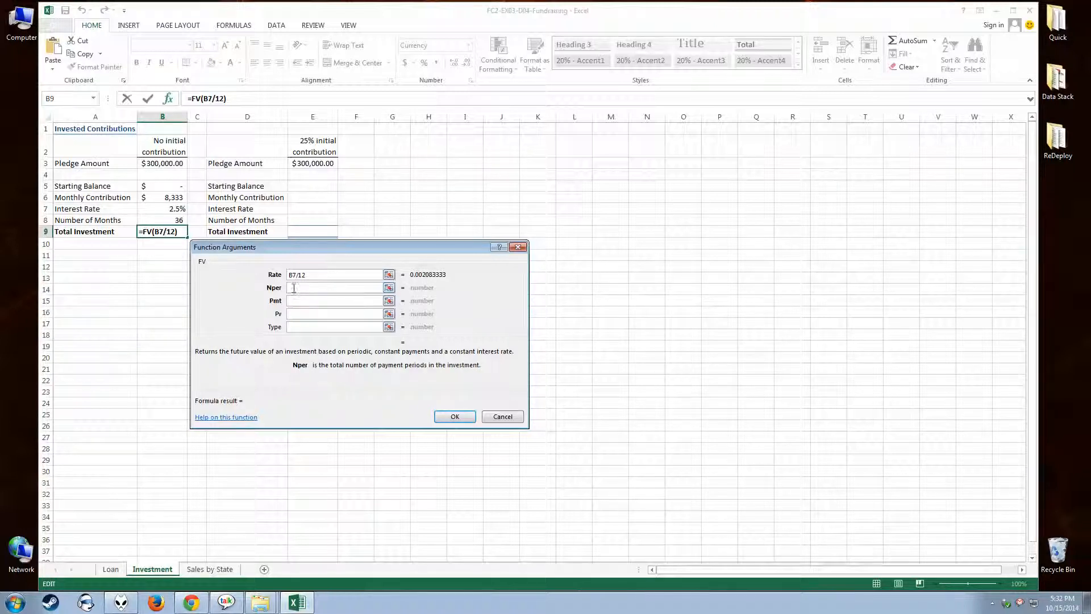
click(163, 221)
click(299, 300)
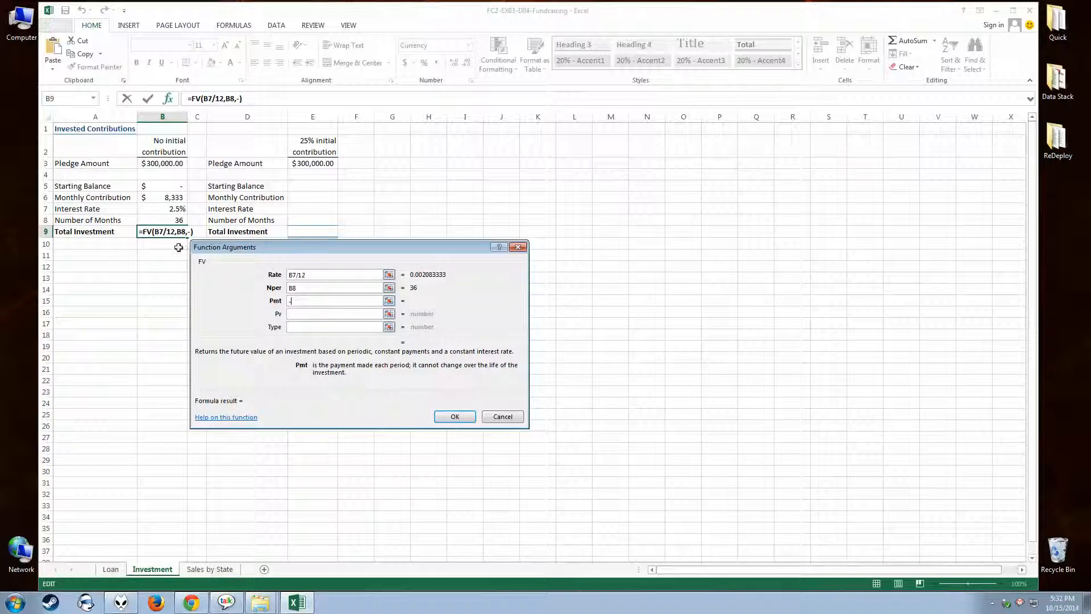
click(149, 197)
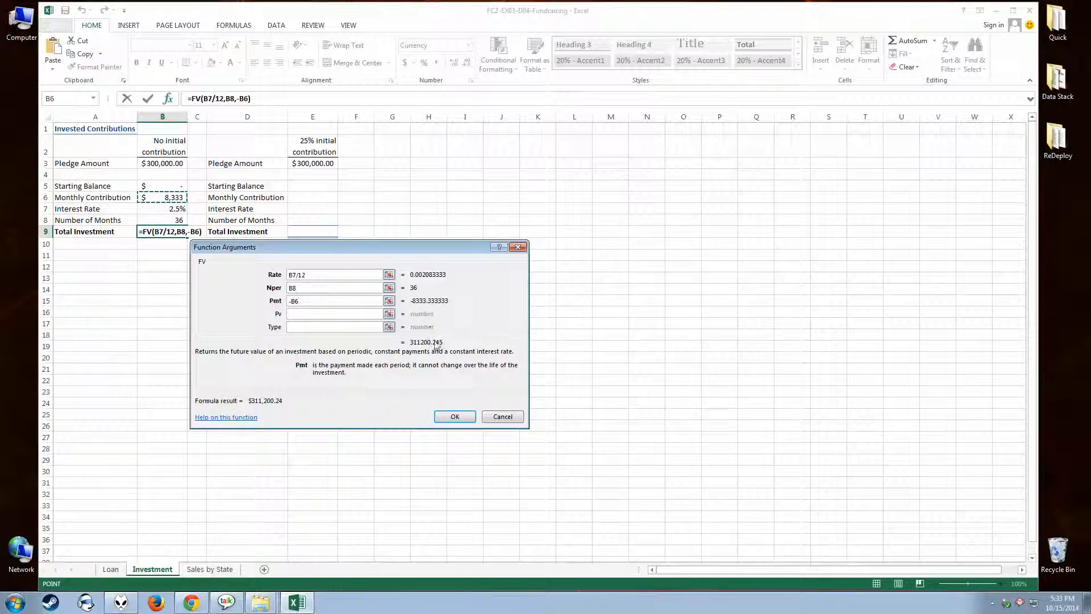
Remove the minus sign from the Pmt argument and enter the formula =FV(B7/12,B8,B6) in B9.
click(362, 302)
key(BackSpace)
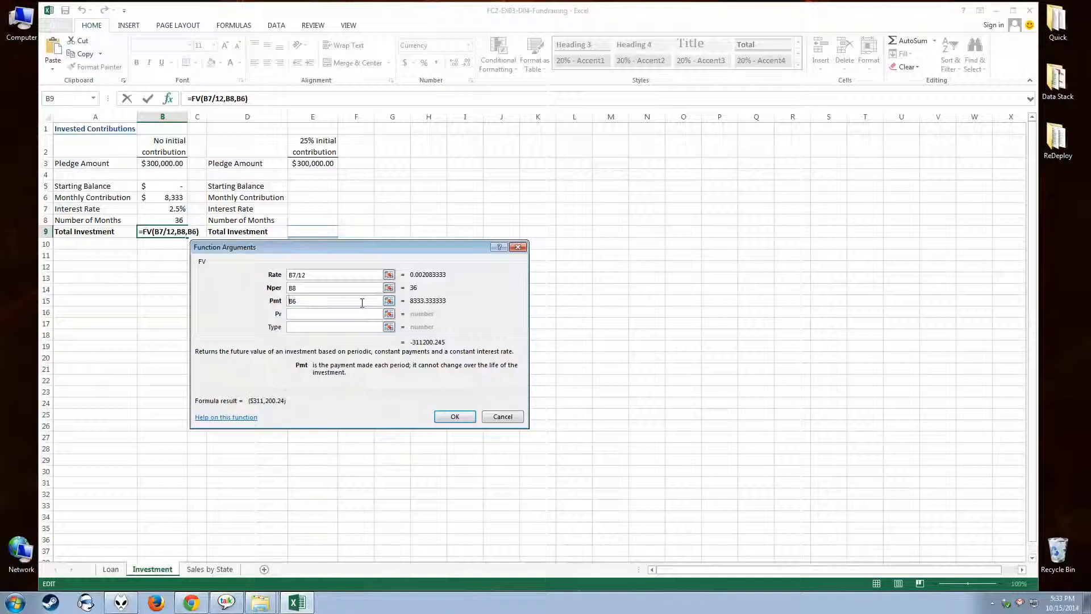
click(453, 415)
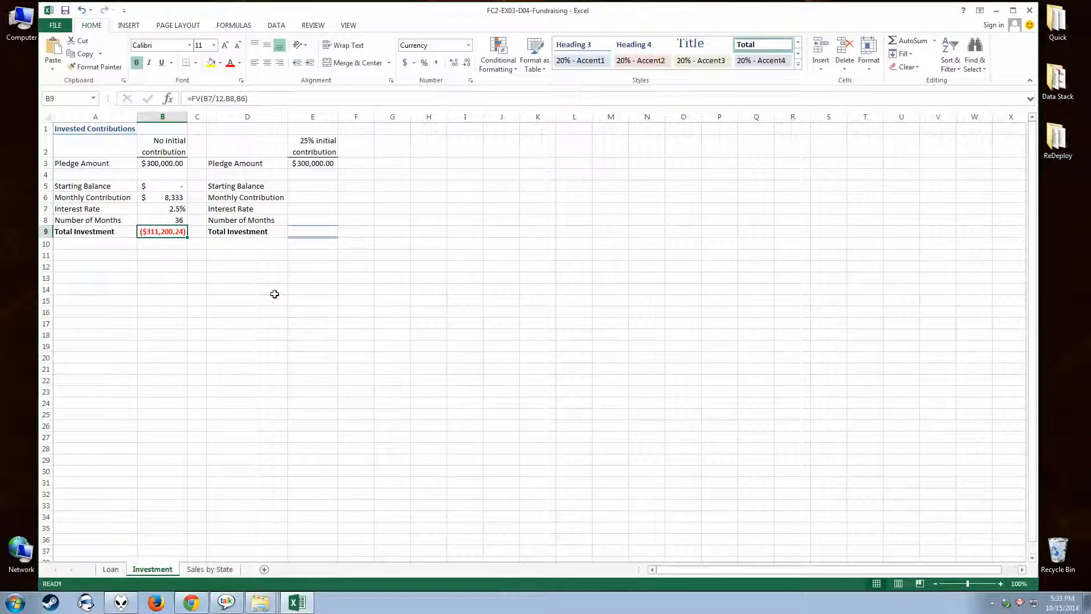
Put the minus sign back in the Pmt argument of the Total Investment formula, making B9 =FV(B7/12,B8,-B6).
right_click(172, 231)
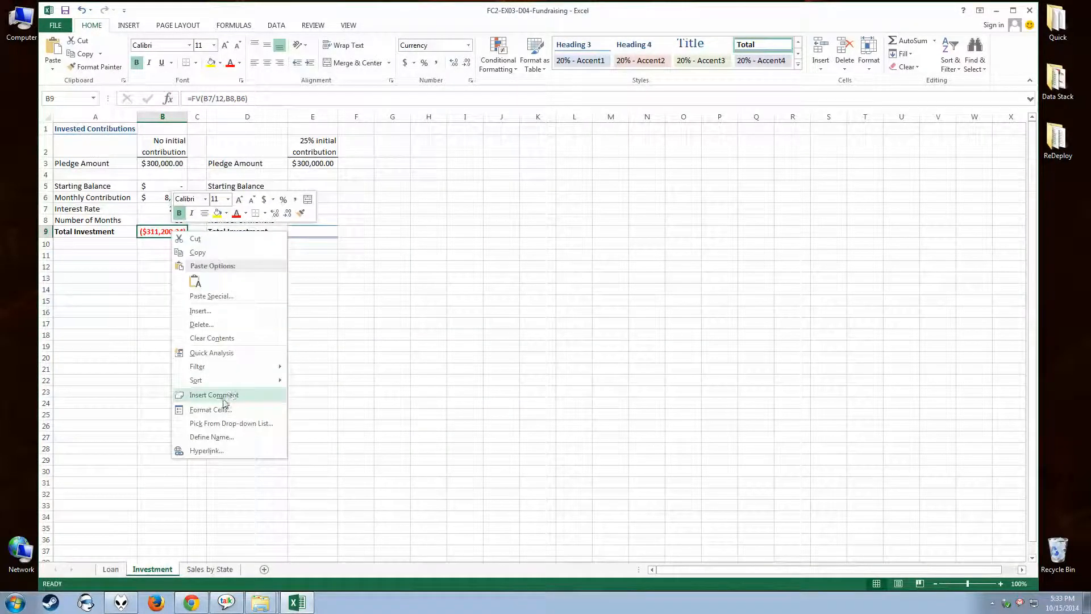
key(Escape)
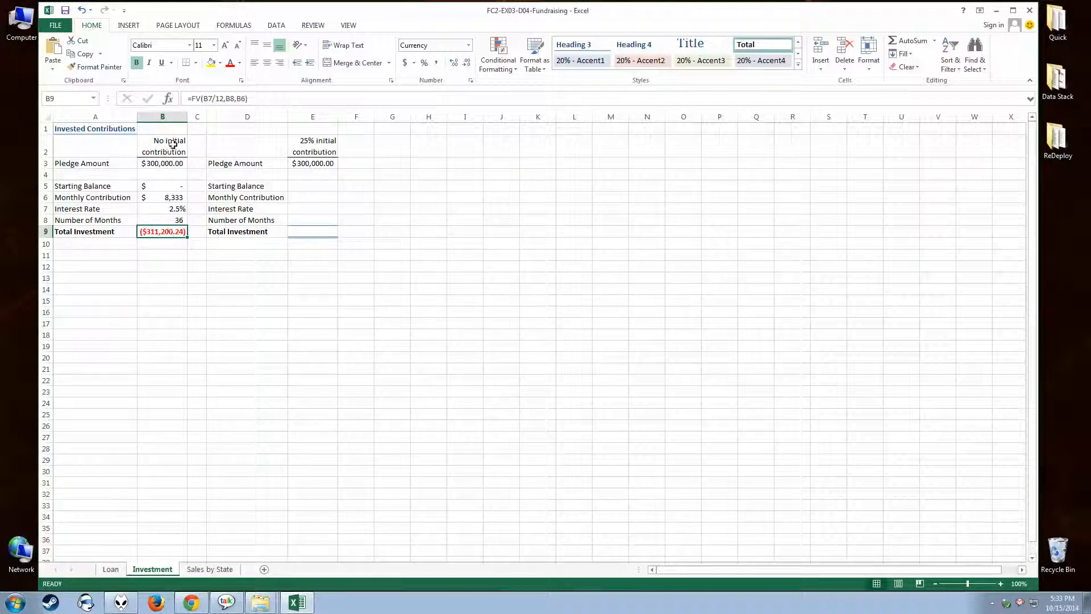
click(168, 98)
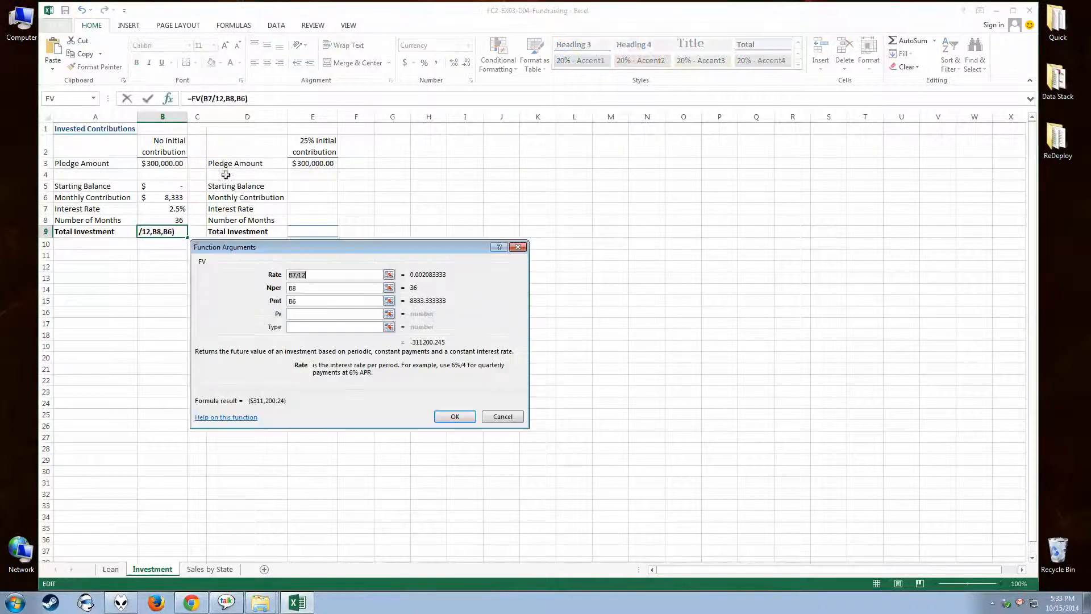
click(291, 301)
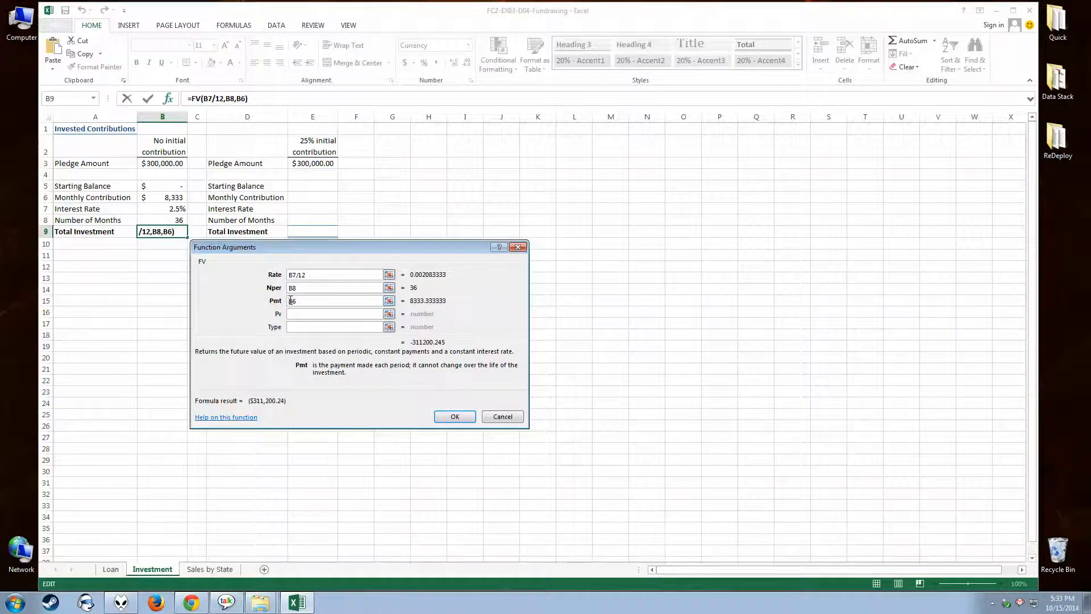
text(-)
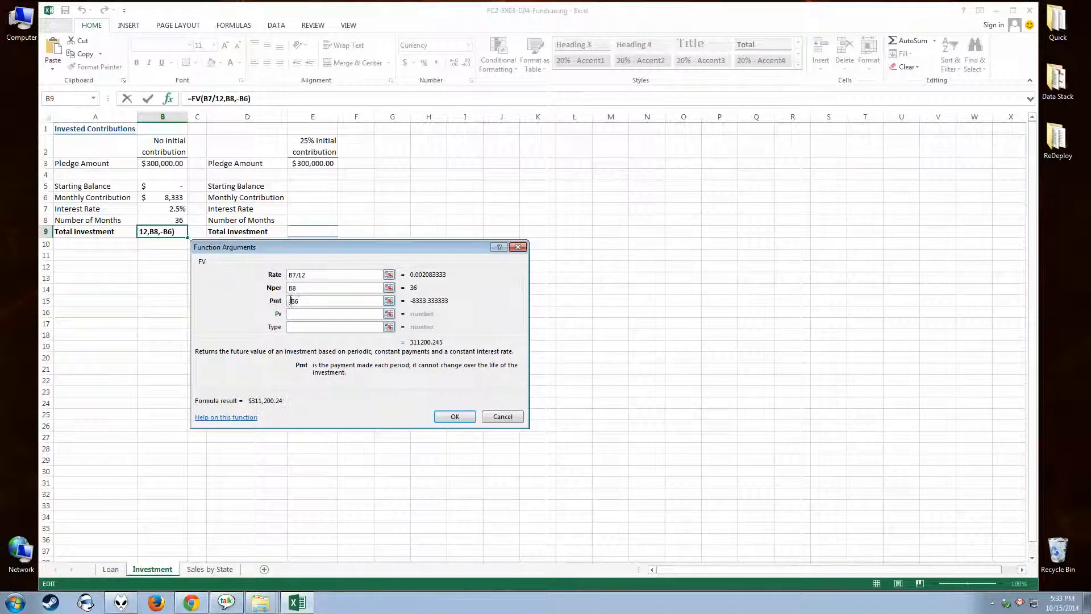
click(455, 416)
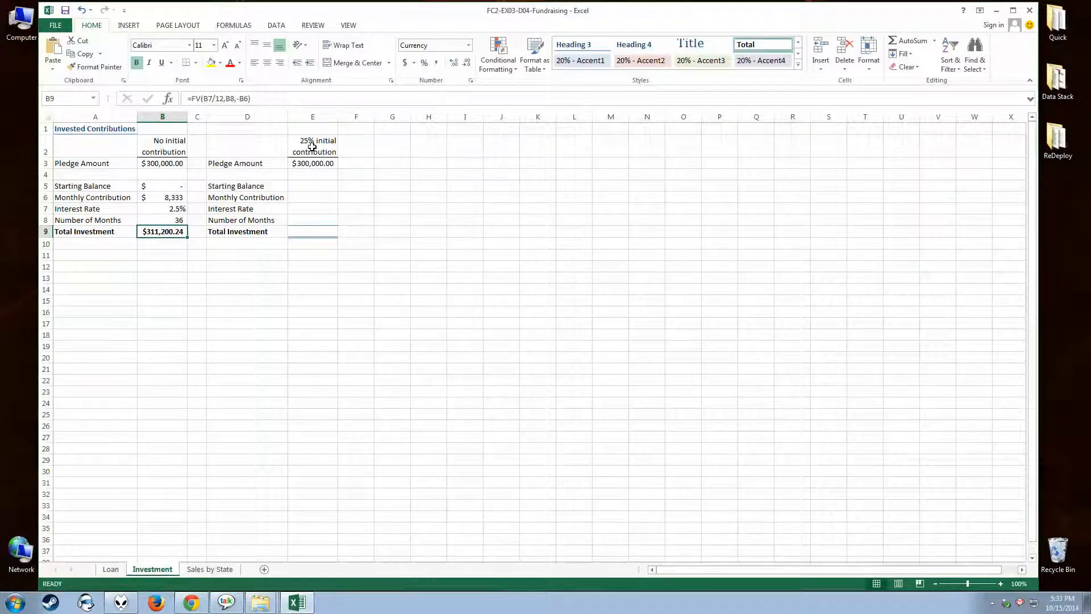
Calculate the 25% Starting Balance in E5 from the pledge amount with =E3*.25.
click(305, 186)
text(=)
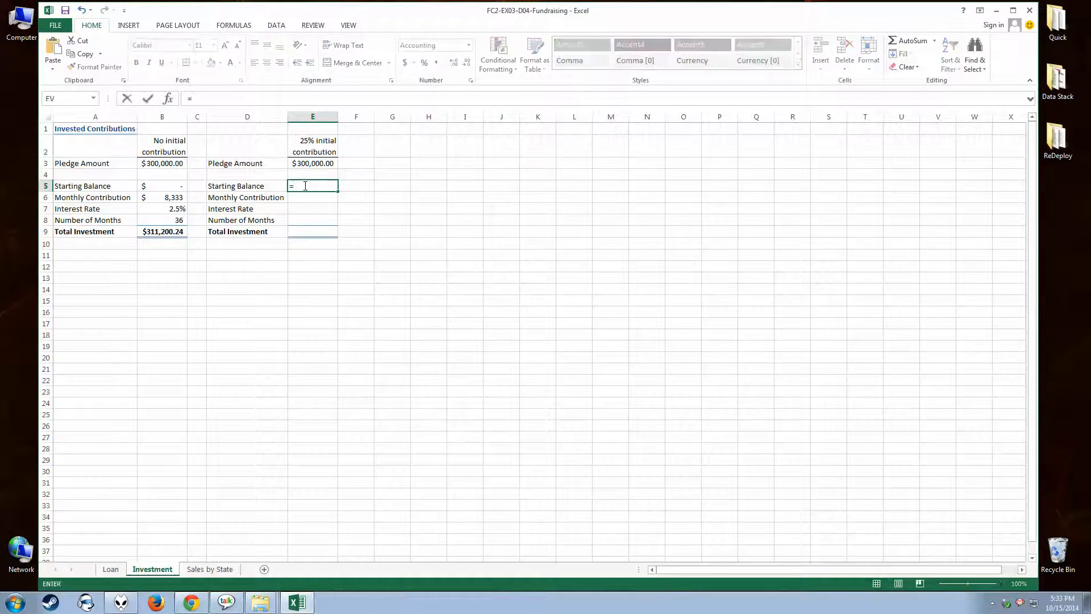
click(304, 164)
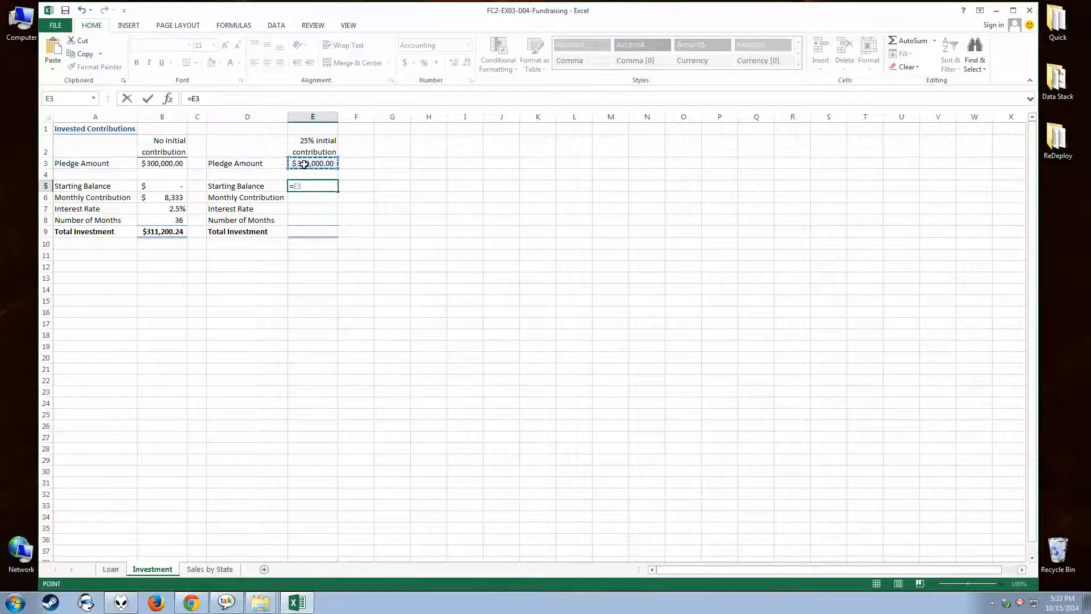
text(*.25)
key(Return)
Copy the Monthly Contribution through Total Investment cells B6:B9 into E6:E9.
drag(168, 196, 155, 232)
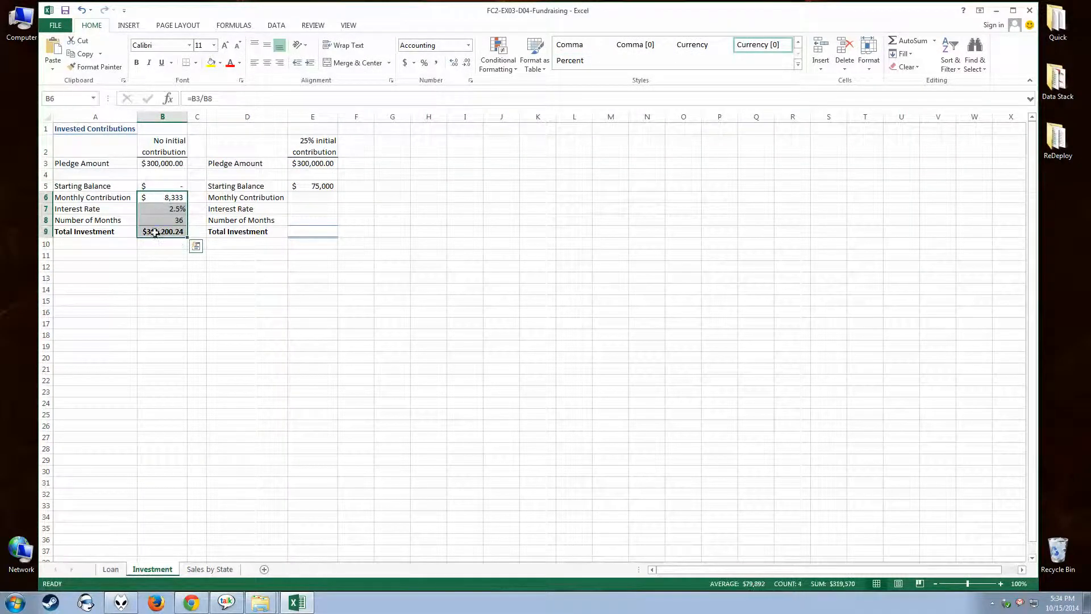
click(81, 54)
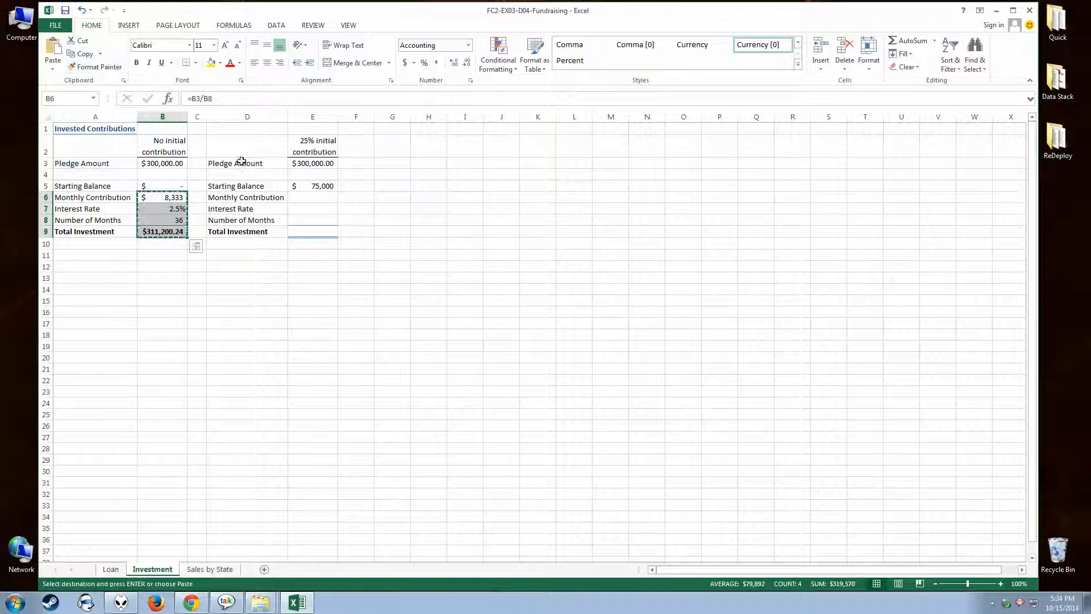
click(309, 197)
click(54, 47)
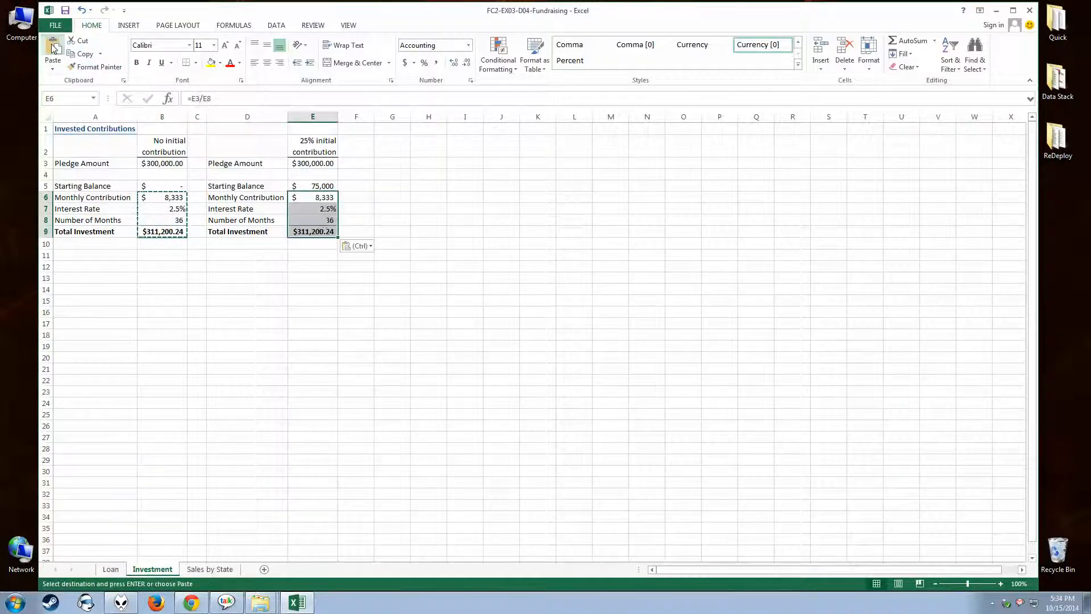
click(407, 208)
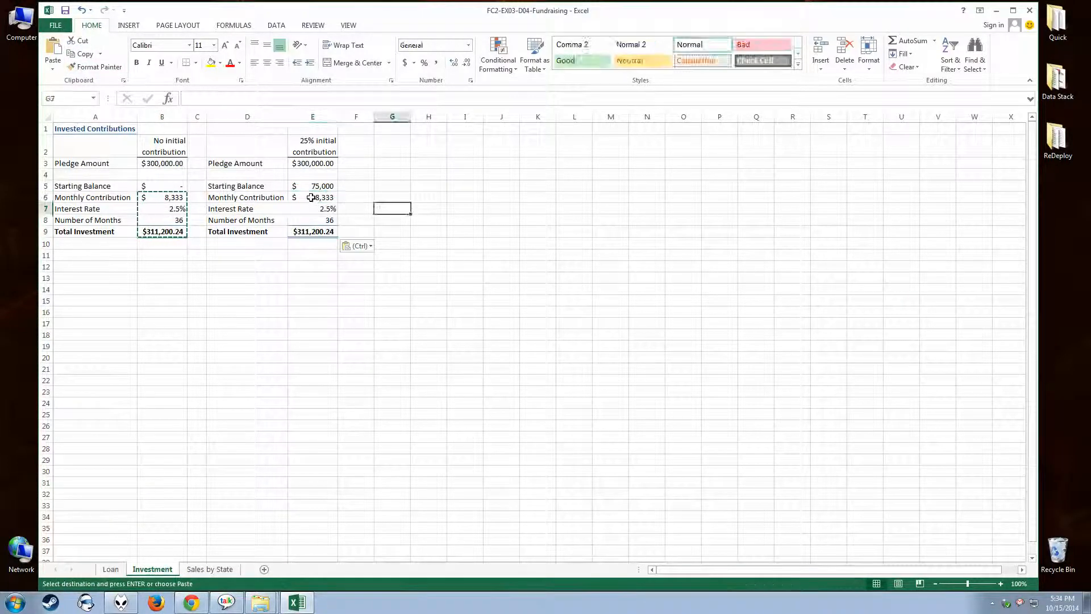
click(311, 197)
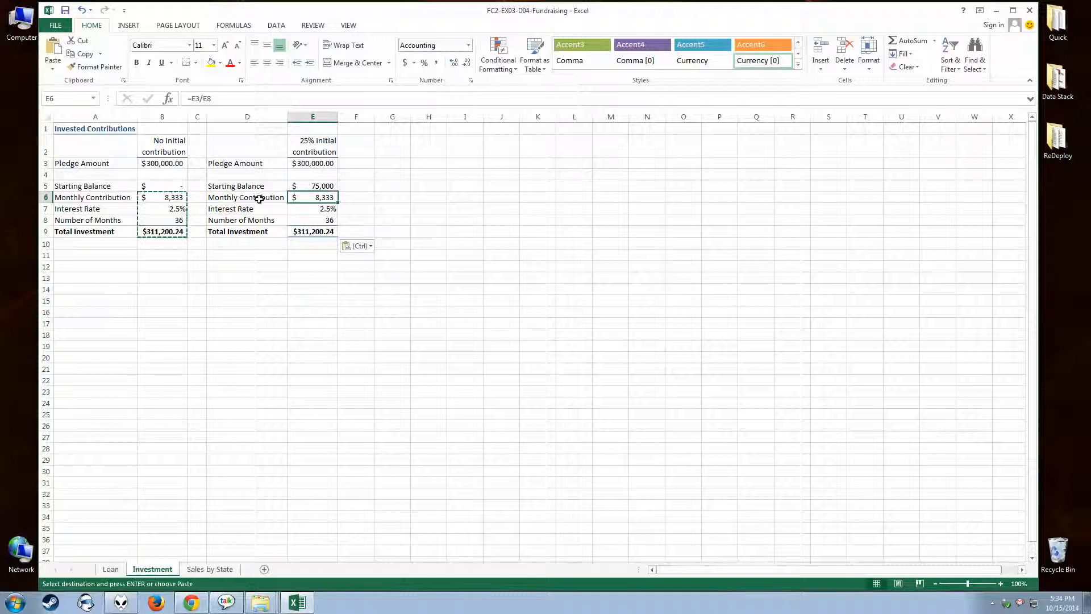
click(160, 200)
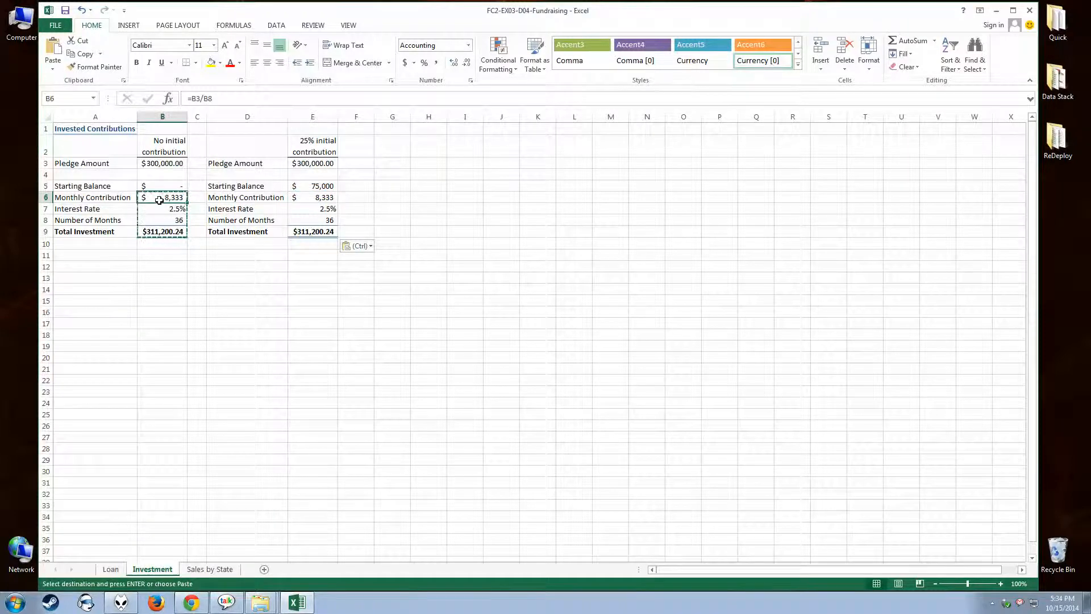
key(Escape)
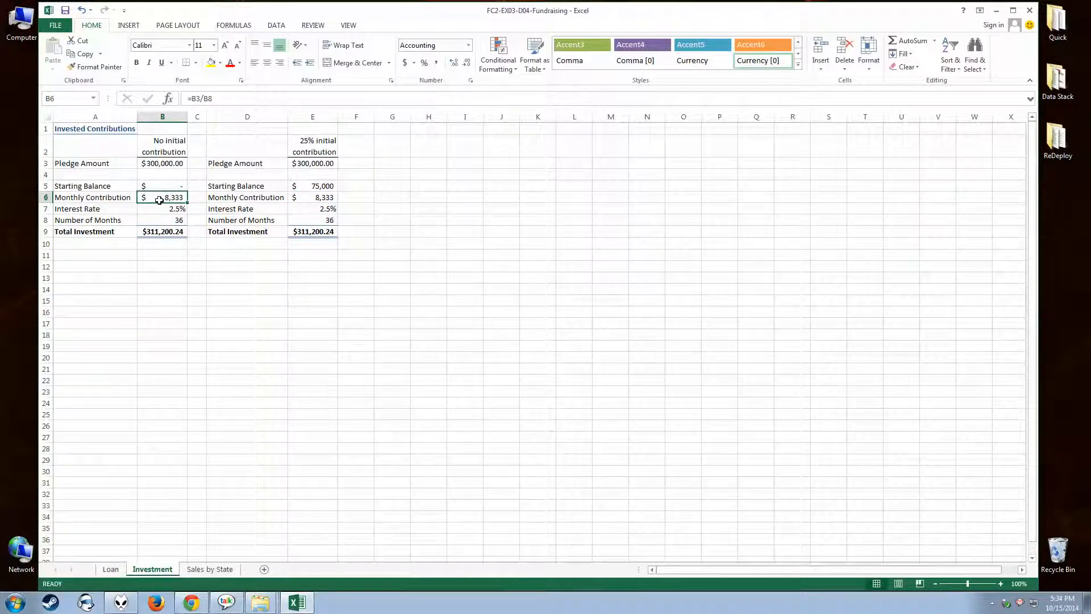
Change the Monthly Contribution formula in E6 to subtract the starting balance before dividing by the months: =(E3-E5)/E8.
click(313, 199)
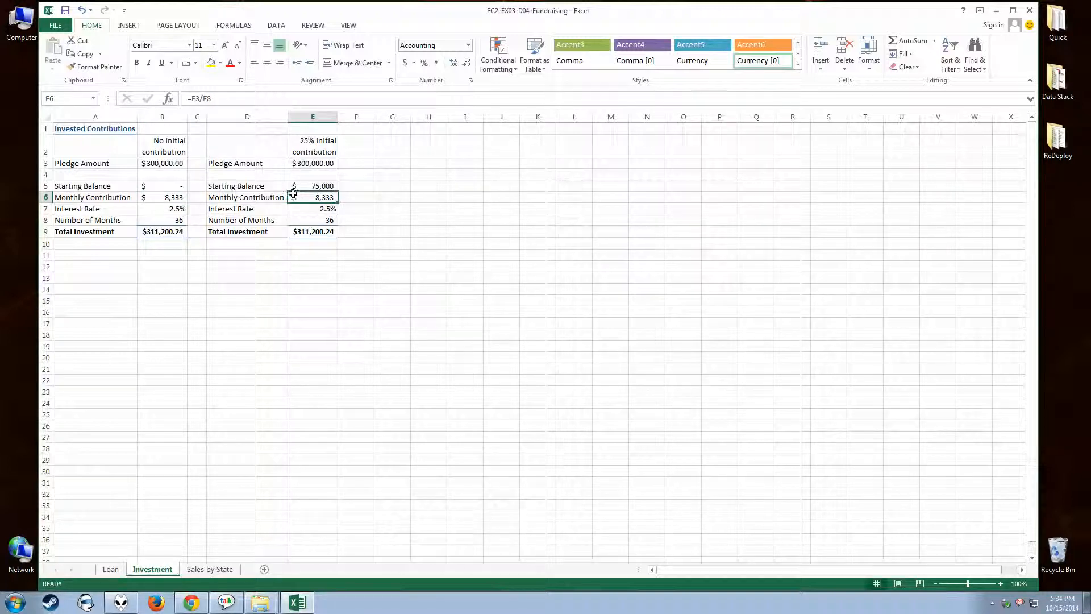
click(194, 98)
double_click(193, 99)
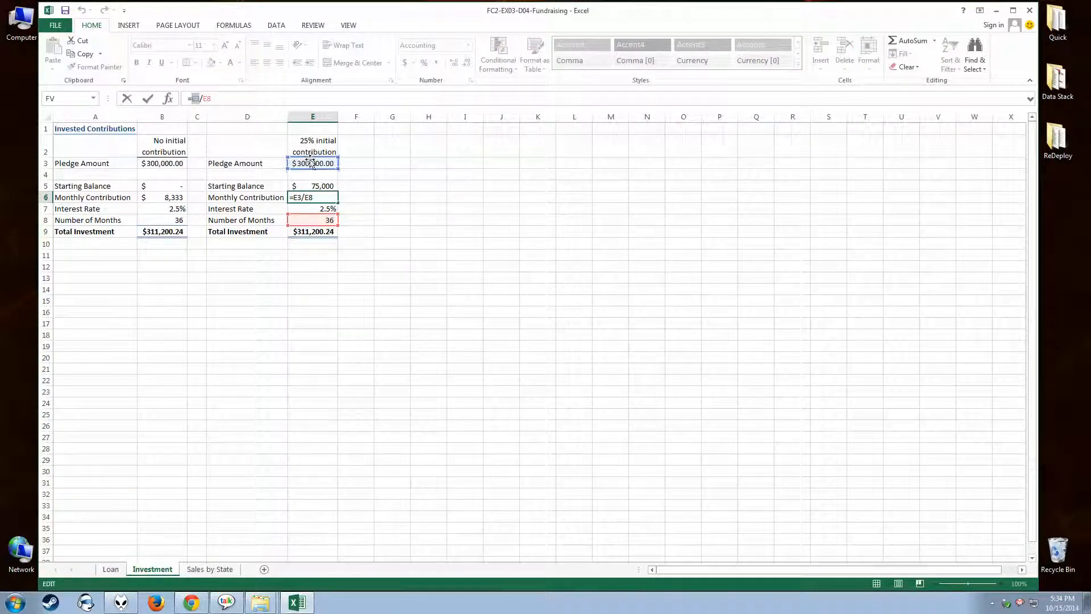
click(200, 98)
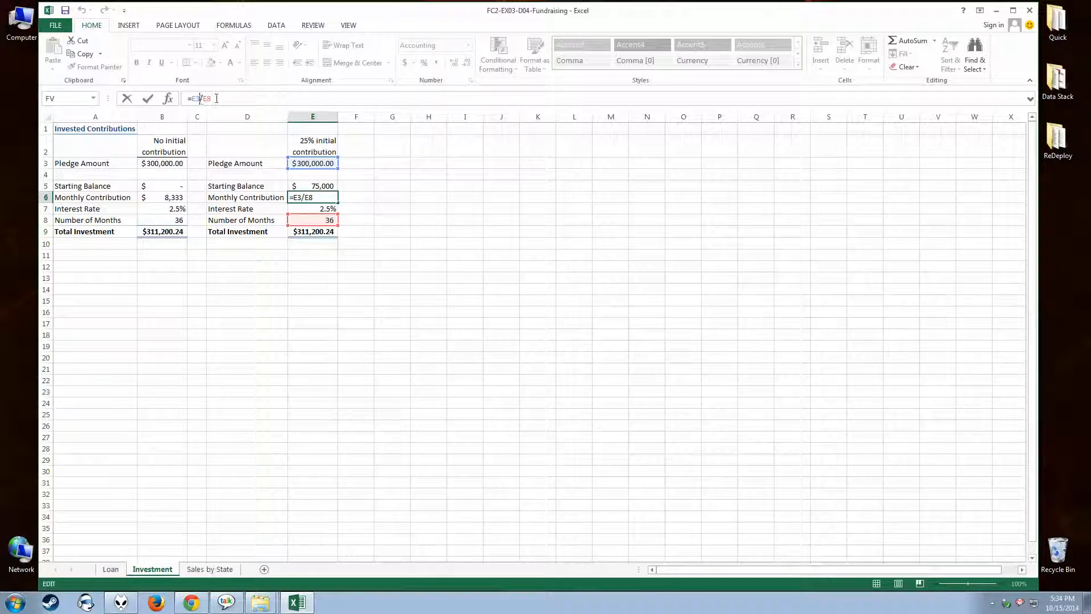
text(-)
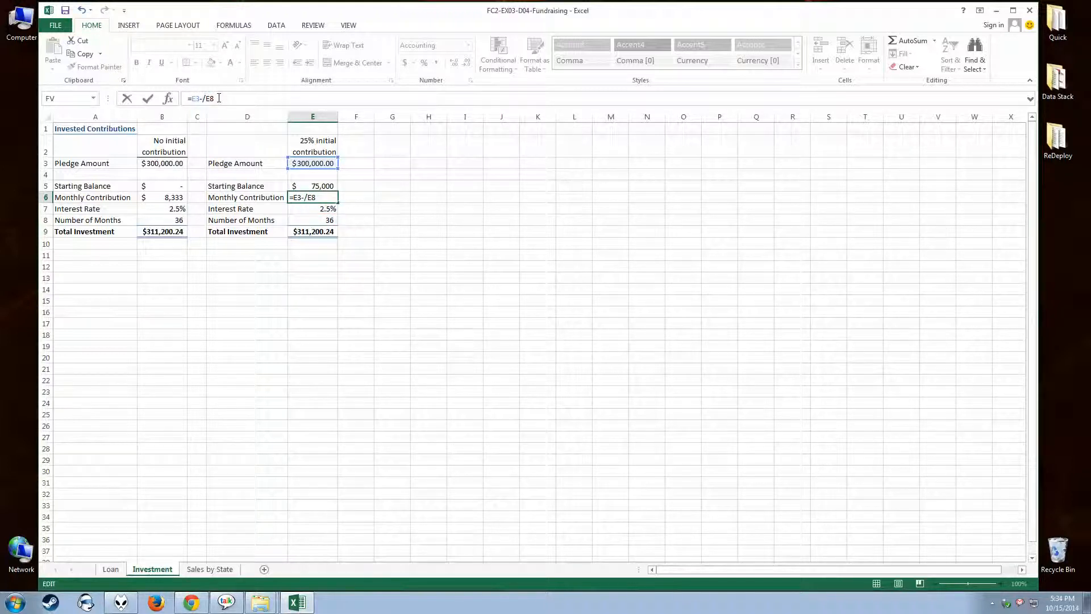
text(E)
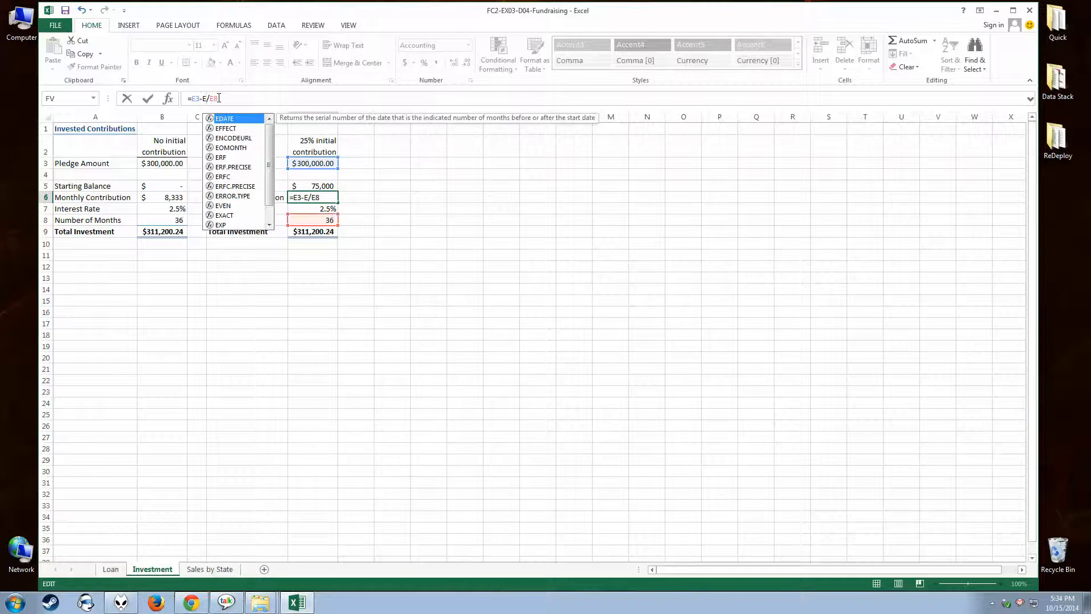
text(5)
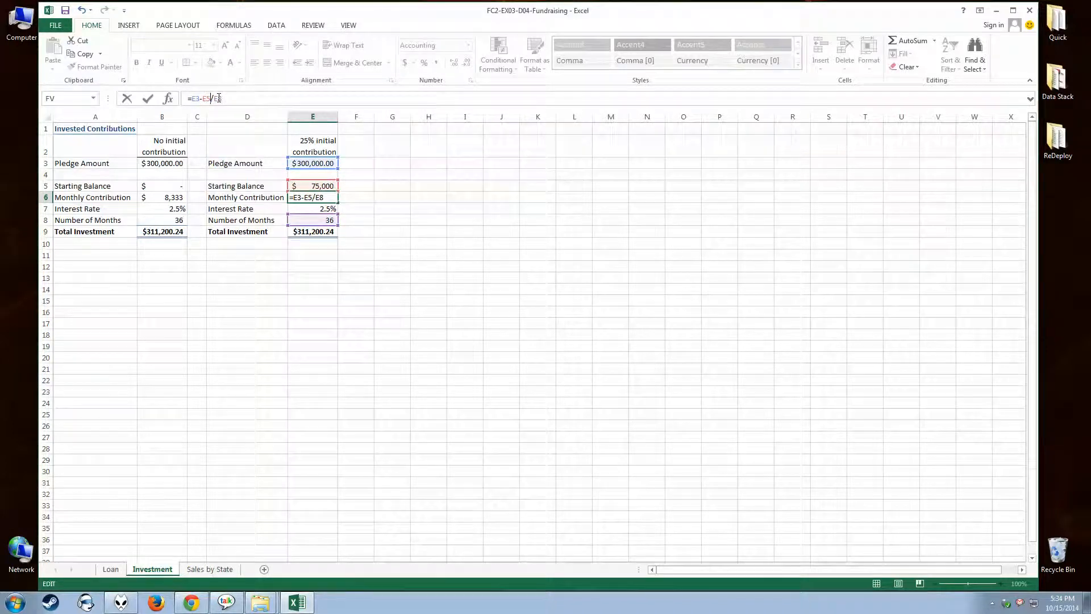
text())
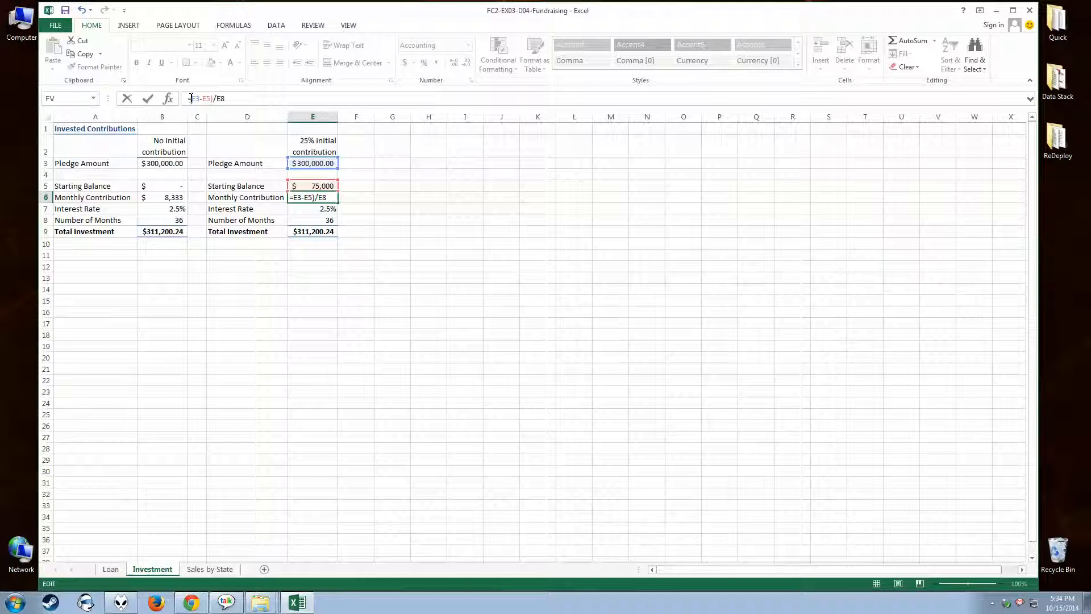
click(191, 98)
text(()
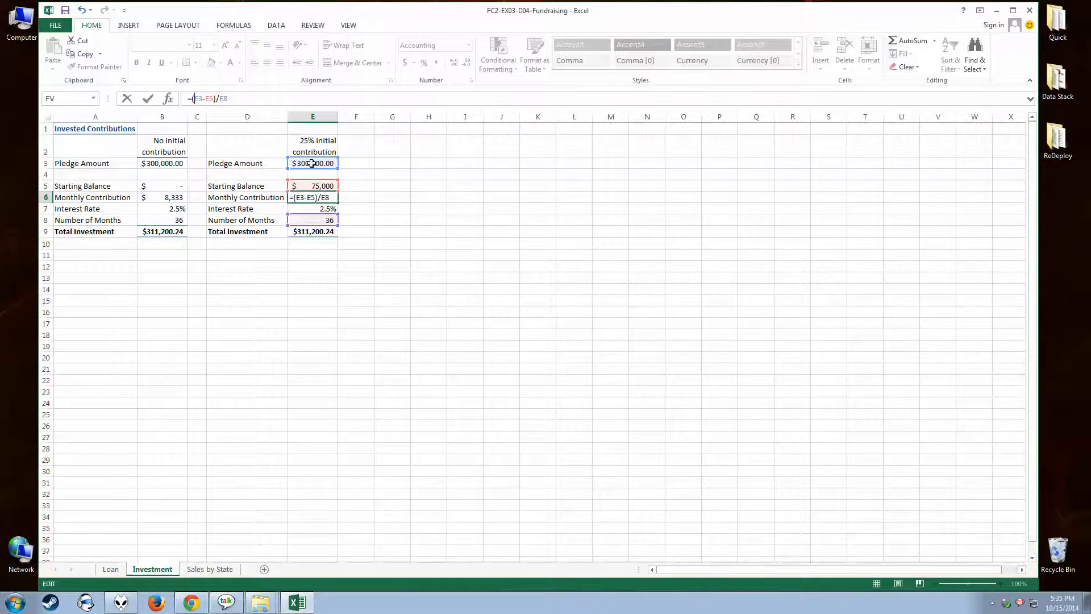
key(Return)
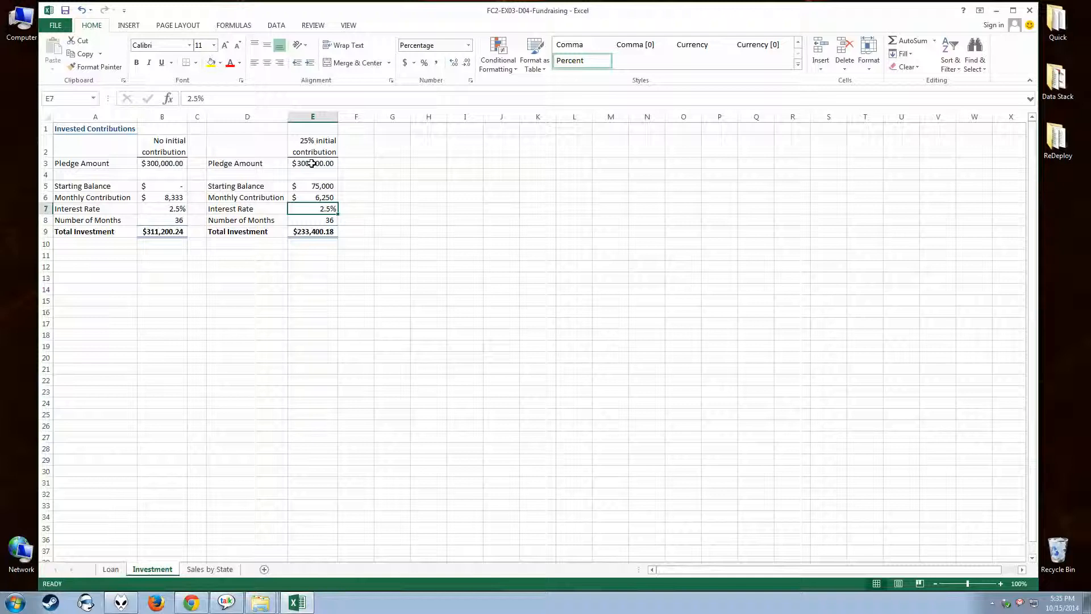
Remove the parentheses from the Monthly Contribution formula in E6 so that it reads =E3-E5/E8.
click(315, 190)
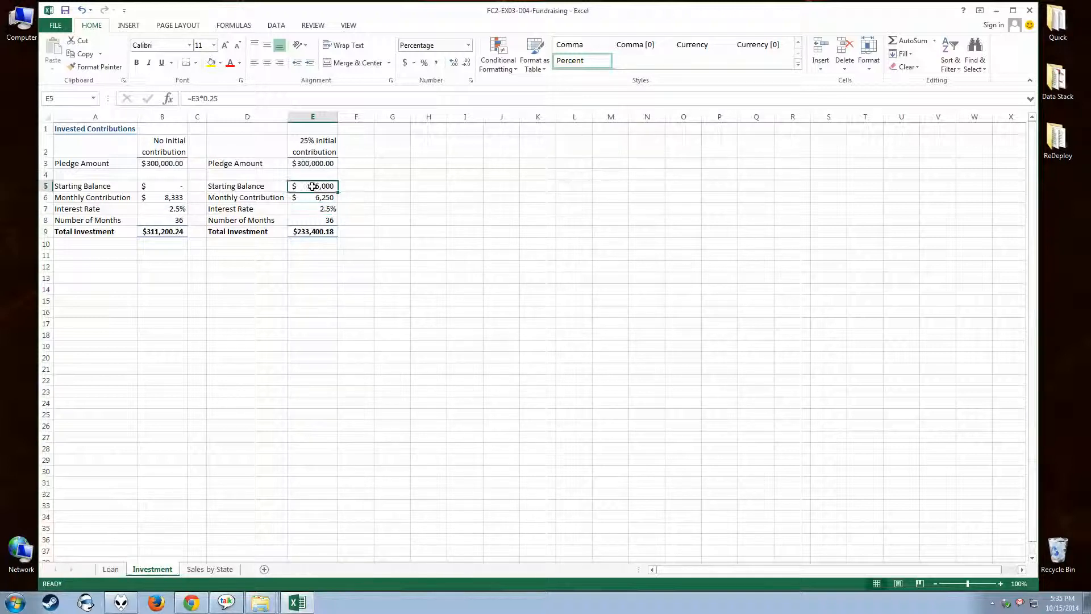
click(315, 231)
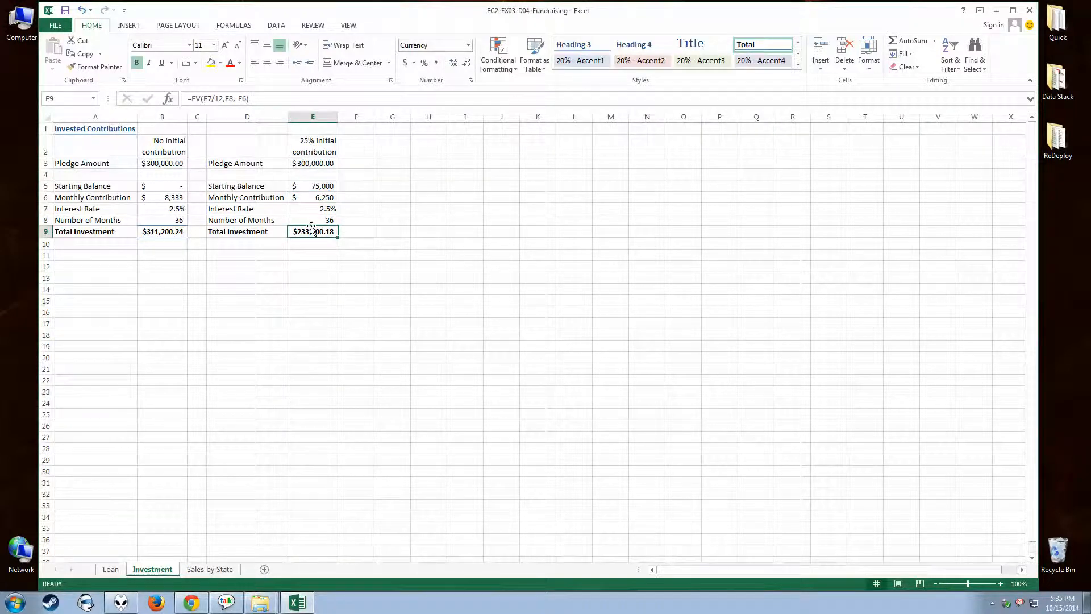
click(306, 208)
click(304, 197)
click(301, 186)
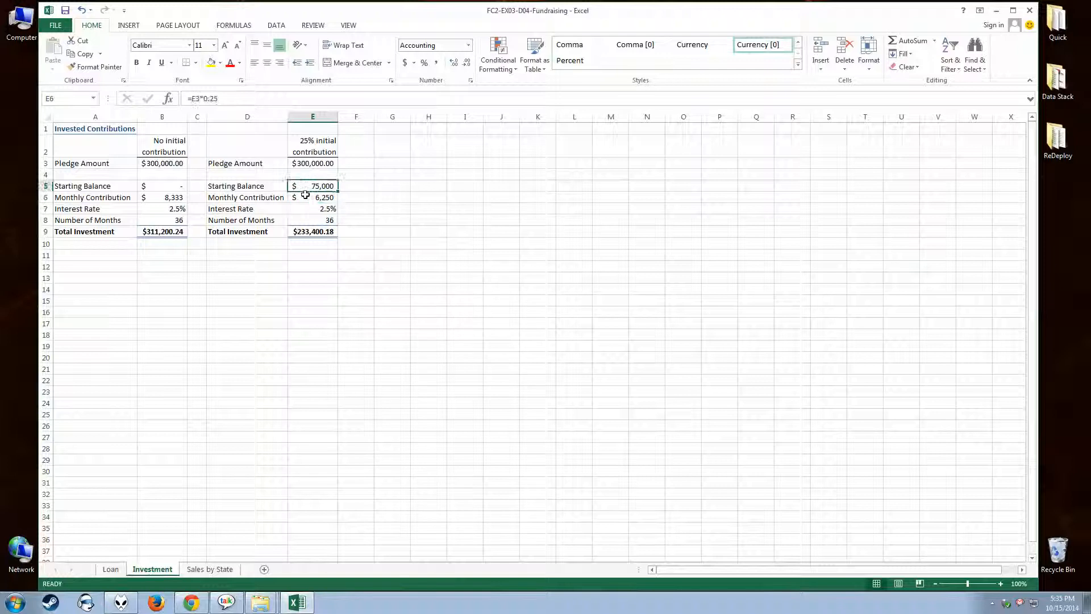
click(304, 197)
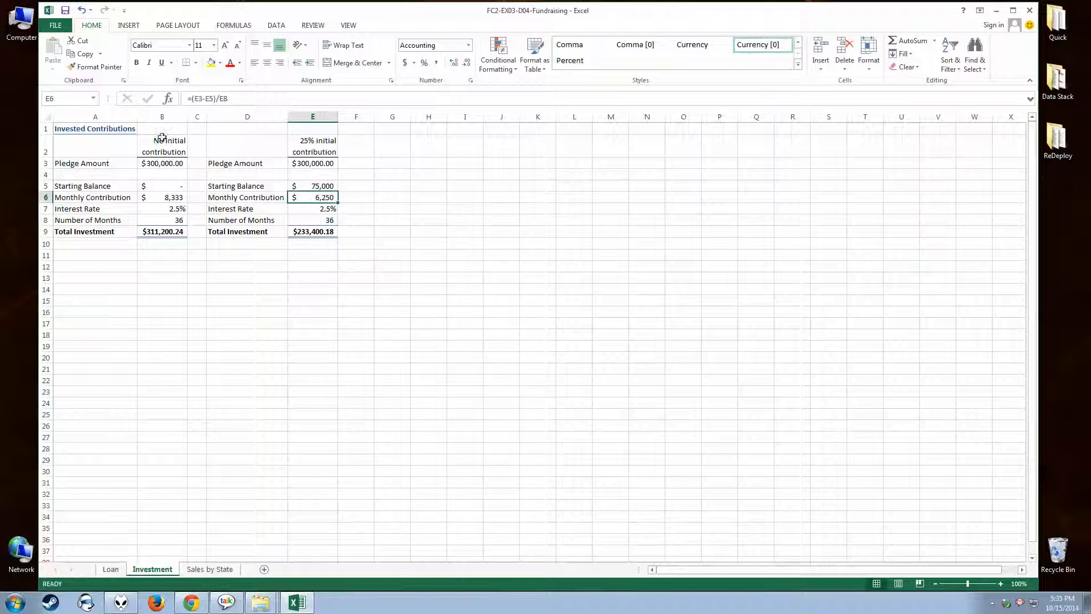
click(216, 99)
key(BackSpace)
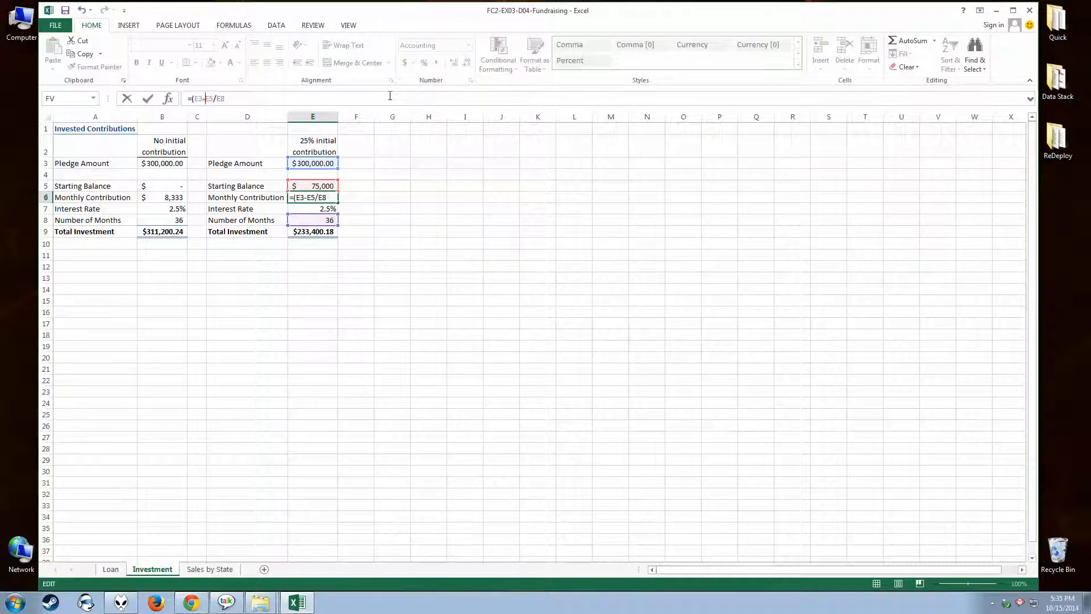
key(Left)
key(Left)
key(Left)
key(BackSpace)
key(Return)
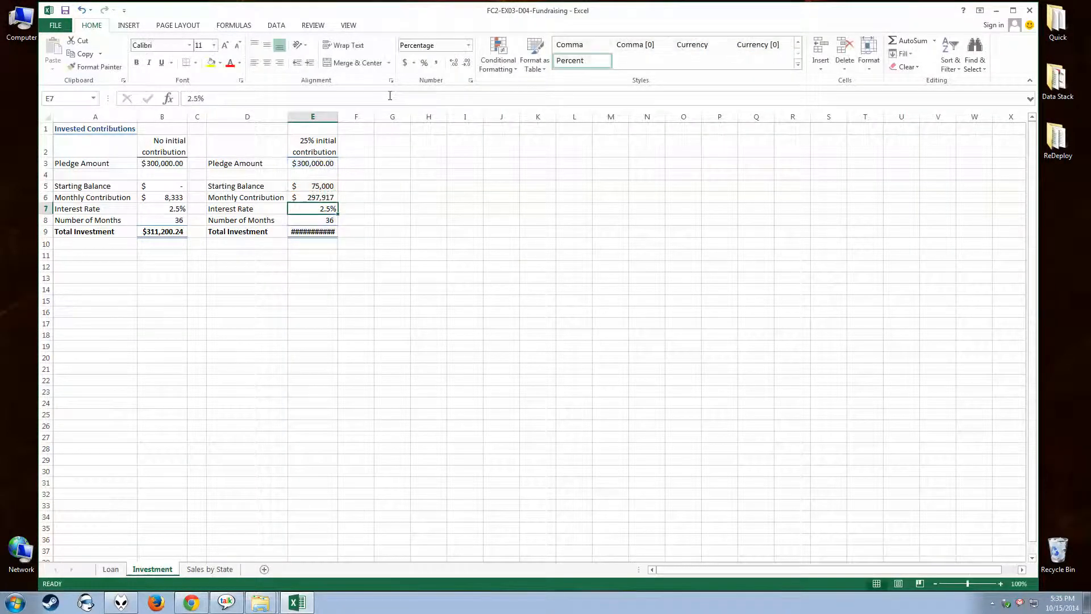
Autofit column E to the width of its contents and select the Total Investment cell E9.
double_click(338, 116)
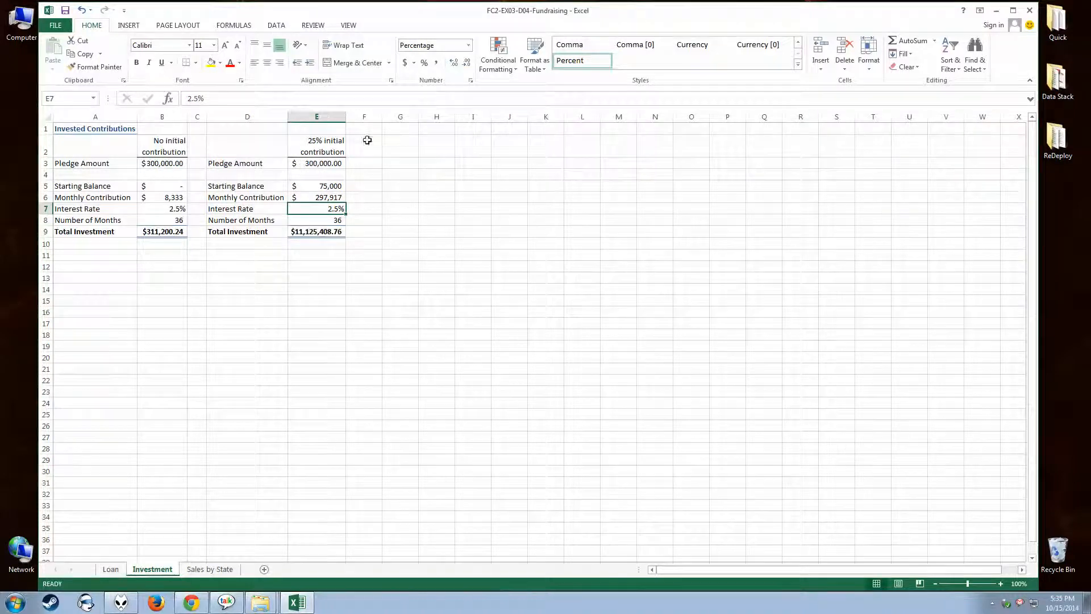
click(316, 232)
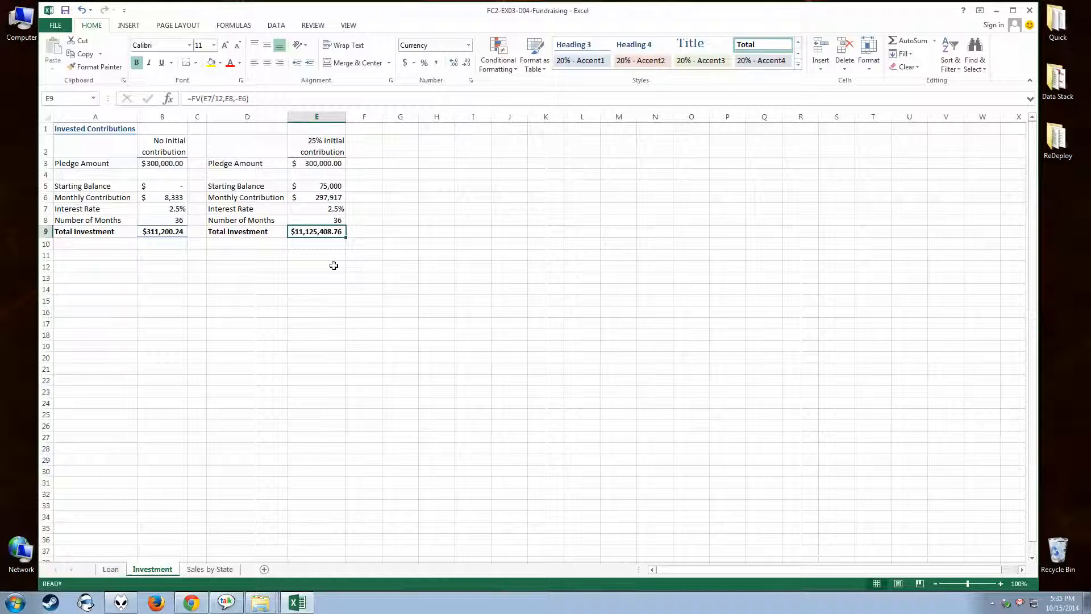
Restore the parentheses in the Monthly Contribution formula in E6 so that it reads =(E3-E5)/E8.
click(316, 199)
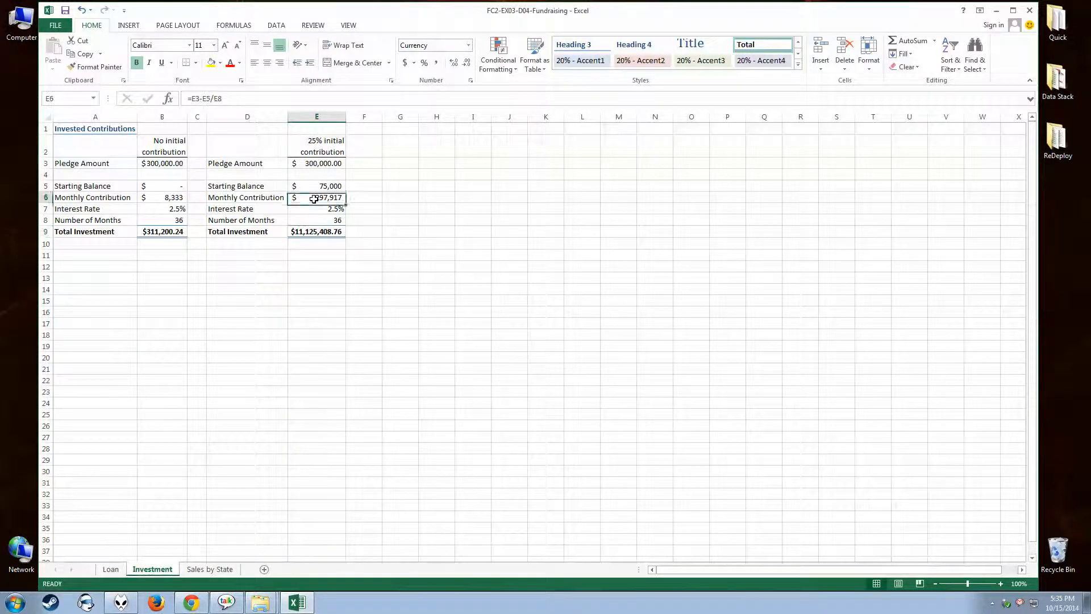
click(210, 99)
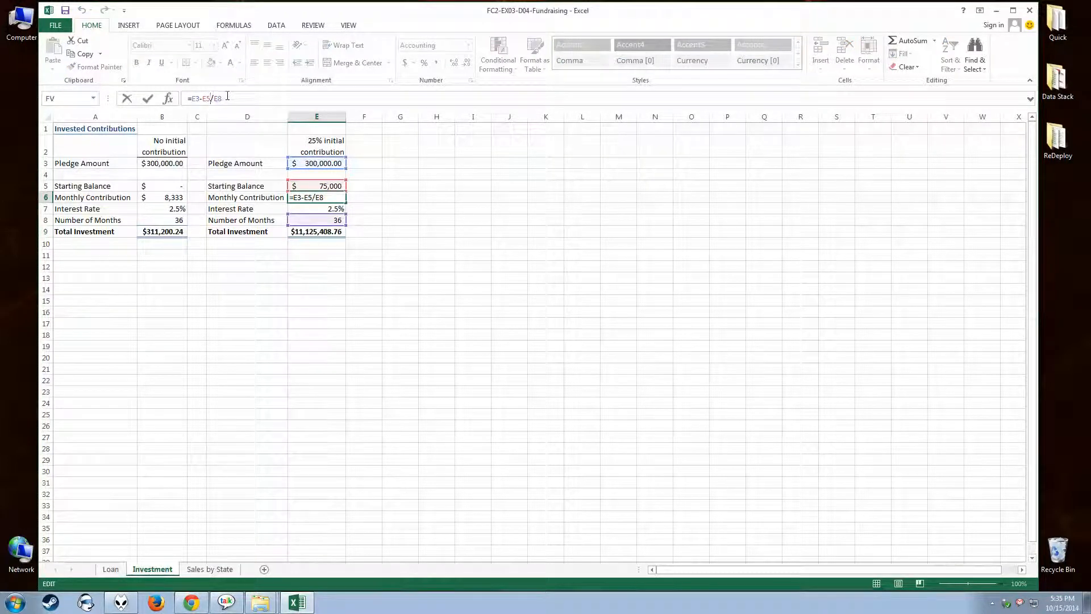
text())
key(Left)
key(Left)
key(Left)
key(Left)
key(Left)
key(Left)
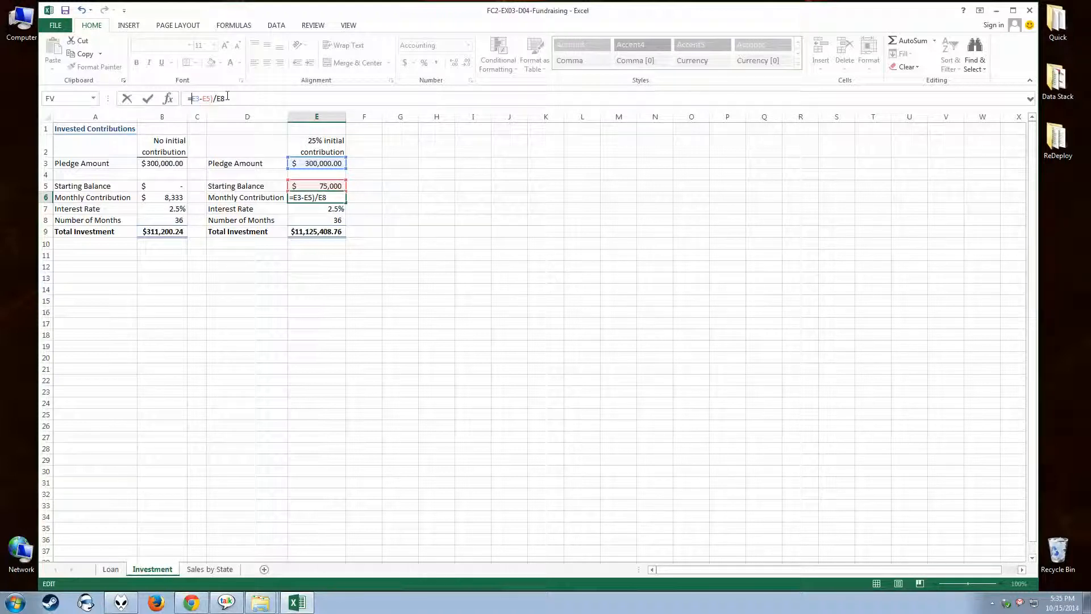
text(()
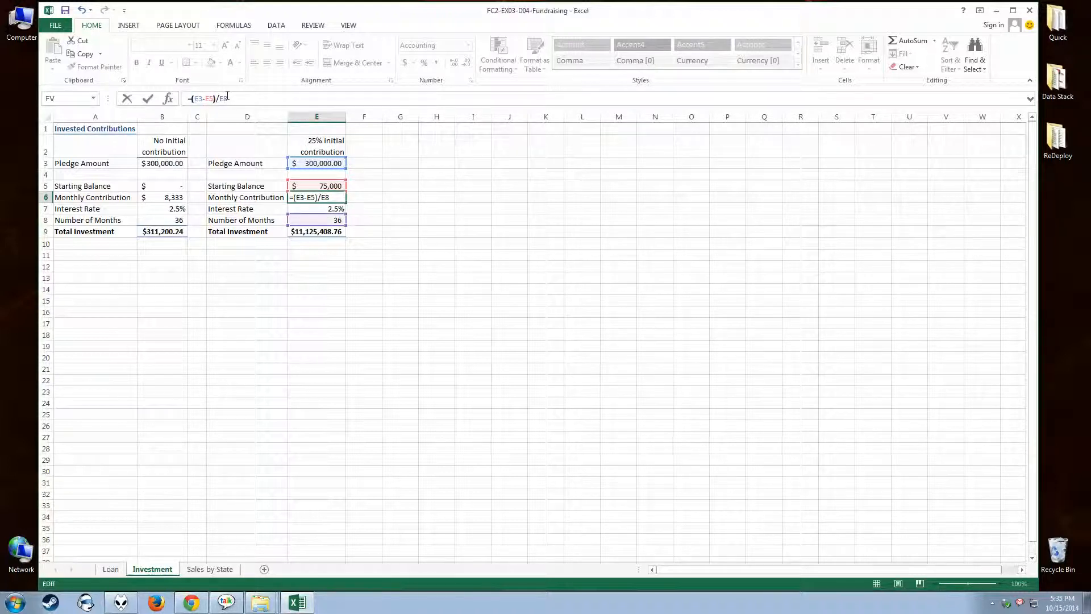
key(Return)
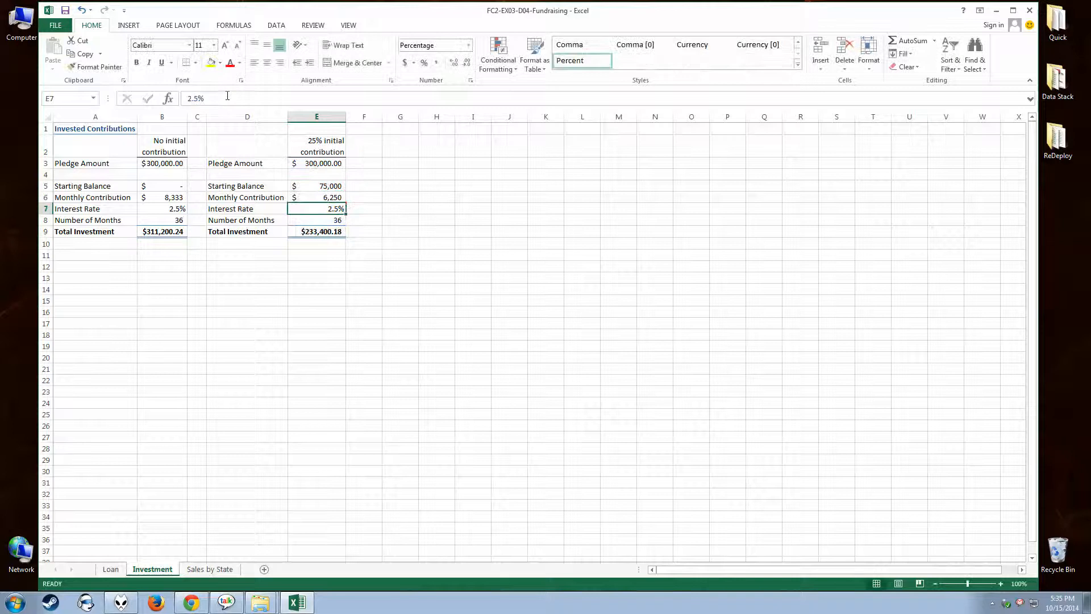
Add the FV arguments Pv -E5 and Type 1 to the Total Investment formula in E9, giving =FV(E7/12,E8,-E6,-E5,1).
click(326, 232)
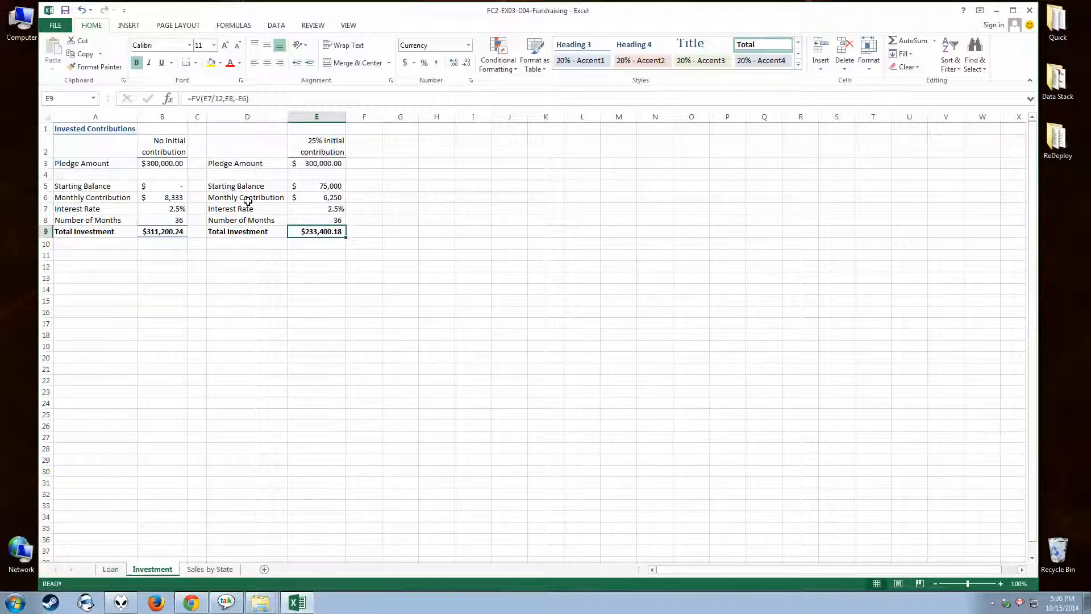
click(168, 99)
click(304, 314)
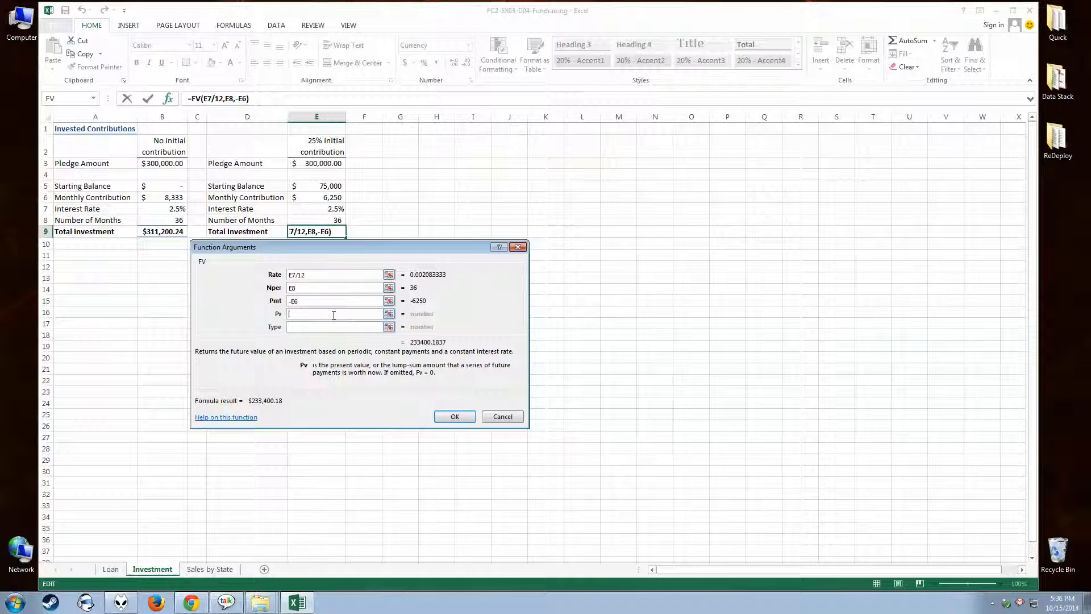
text(-)
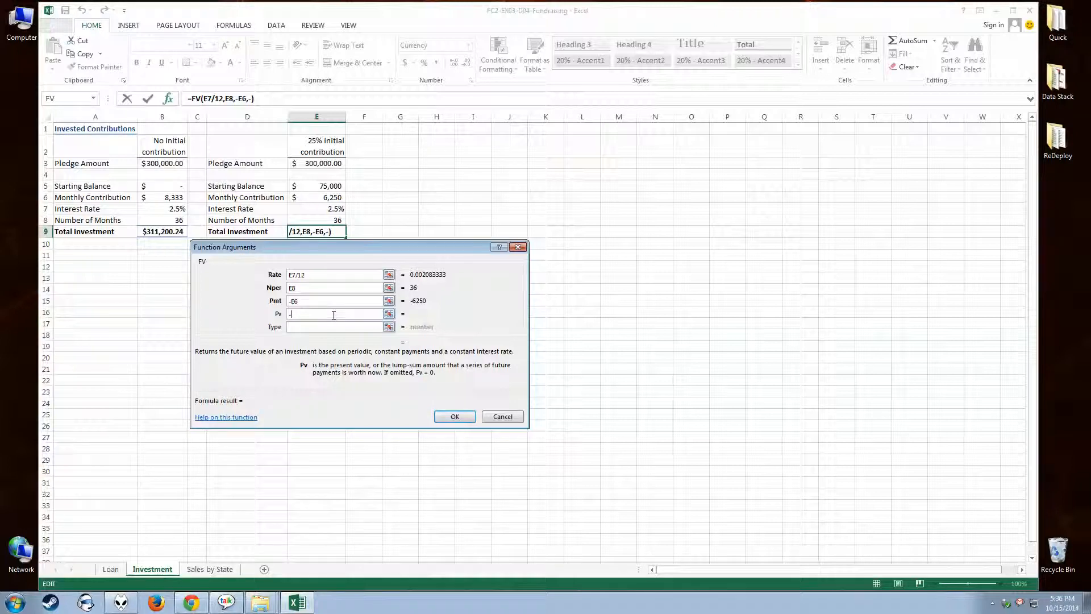
click(321, 186)
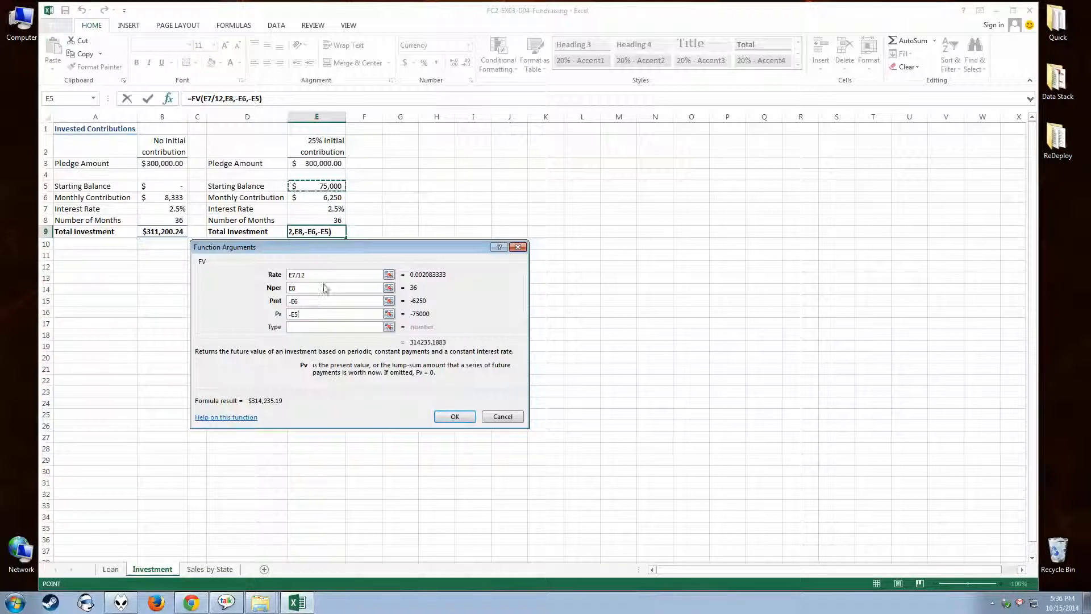
click(295, 326)
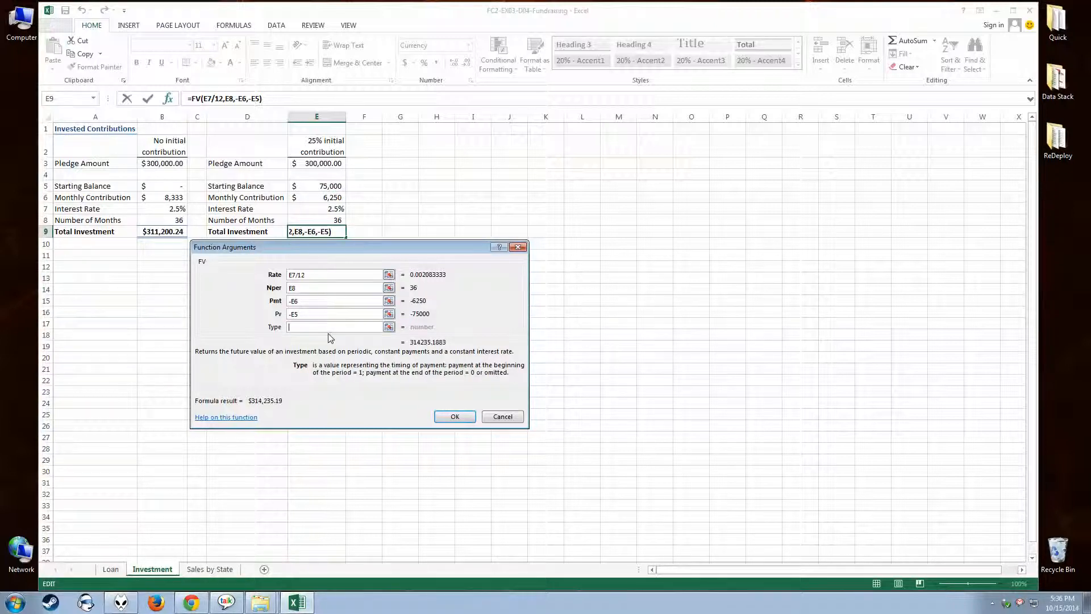
text(1)
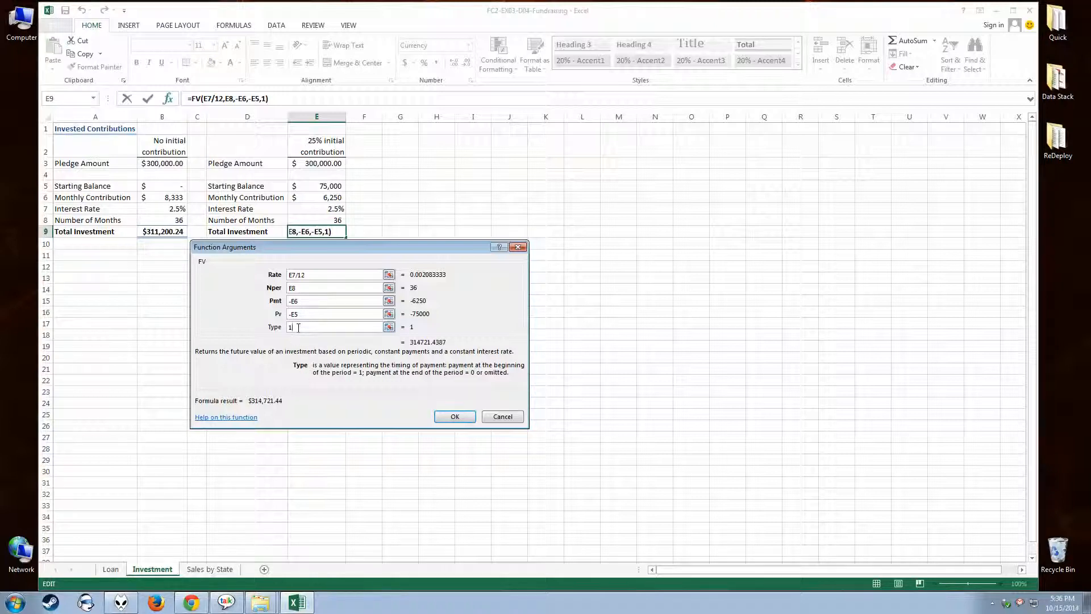
drag(294, 327, 269, 330)
click(455, 417)
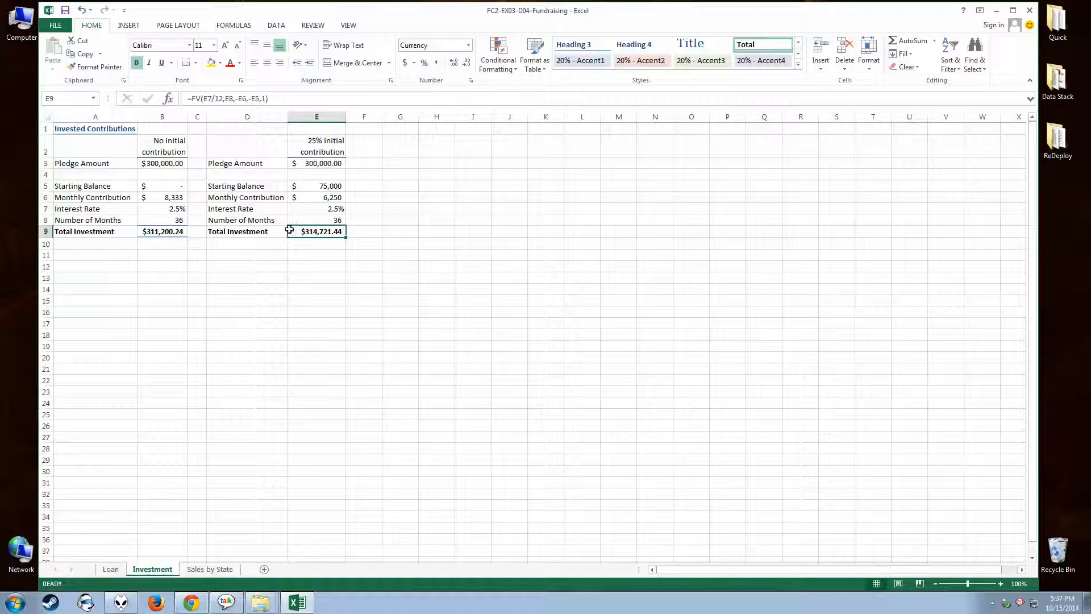
Compare the Total Investment, Number of Months and Starting Balance cells of both scenarios, and check the Interest Rate in the 25% initial contribution scenario.
click(307, 187)
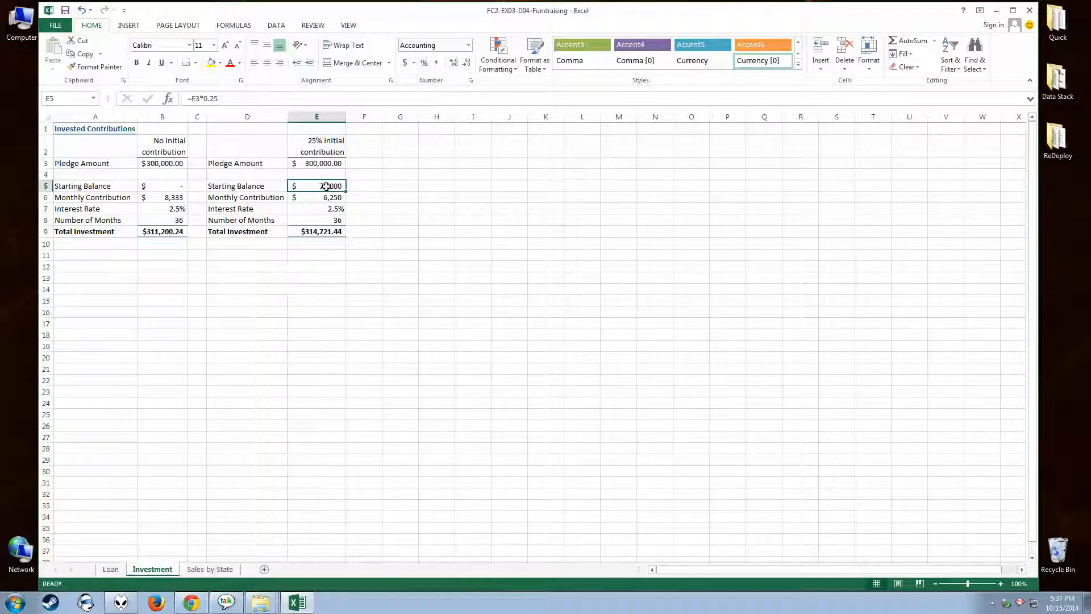
click(297, 232)
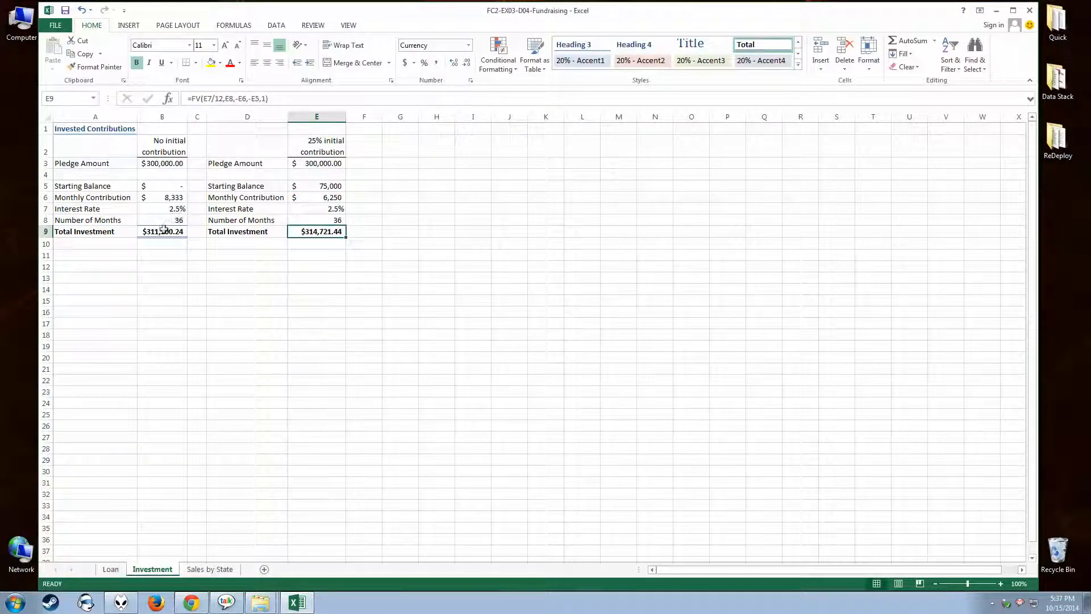
click(163, 232)
click(318, 233)
click(170, 233)
click(316, 232)
click(317, 221)
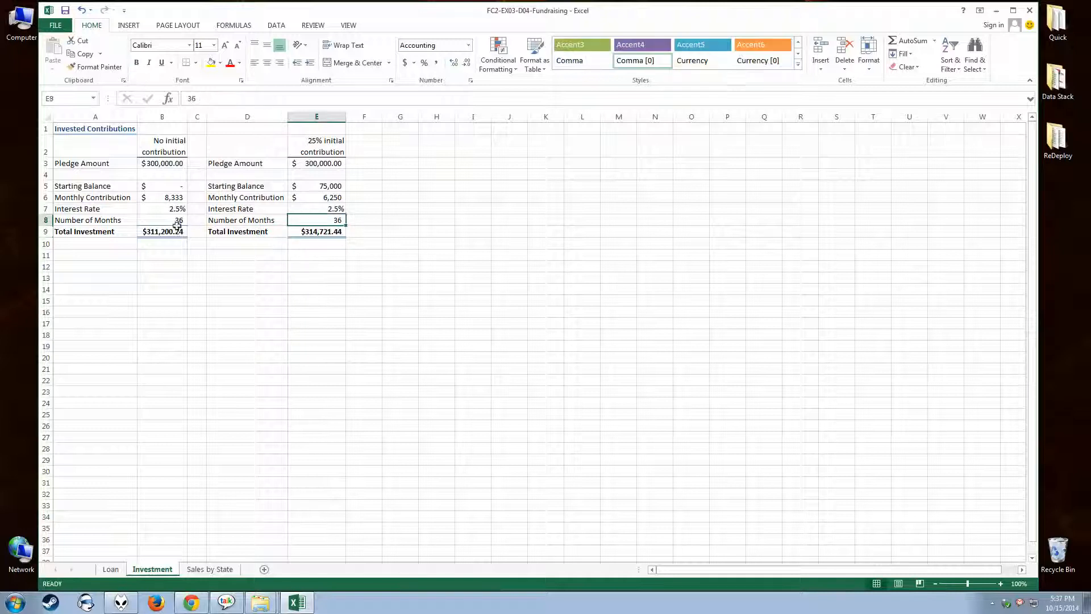
click(162, 222)
click(313, 187)
click(181, 187)
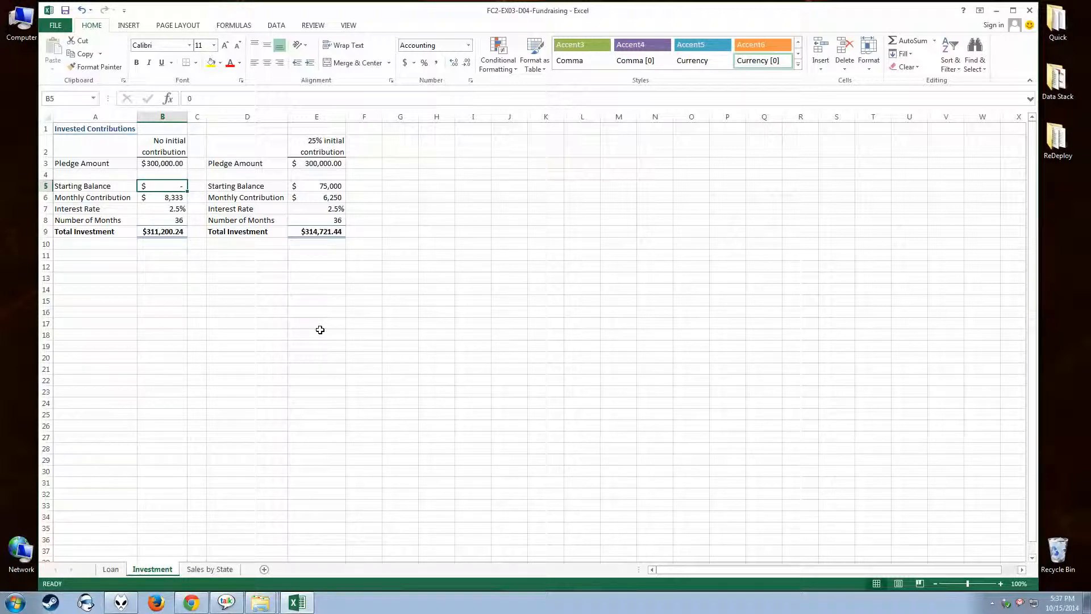
click(327, 210)
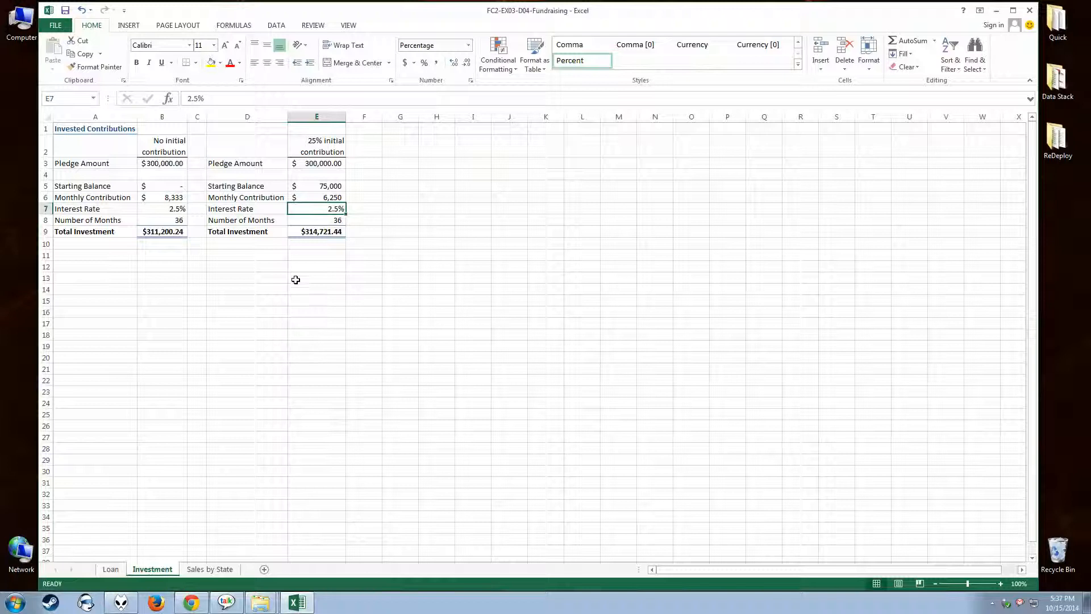
click(306, 235)
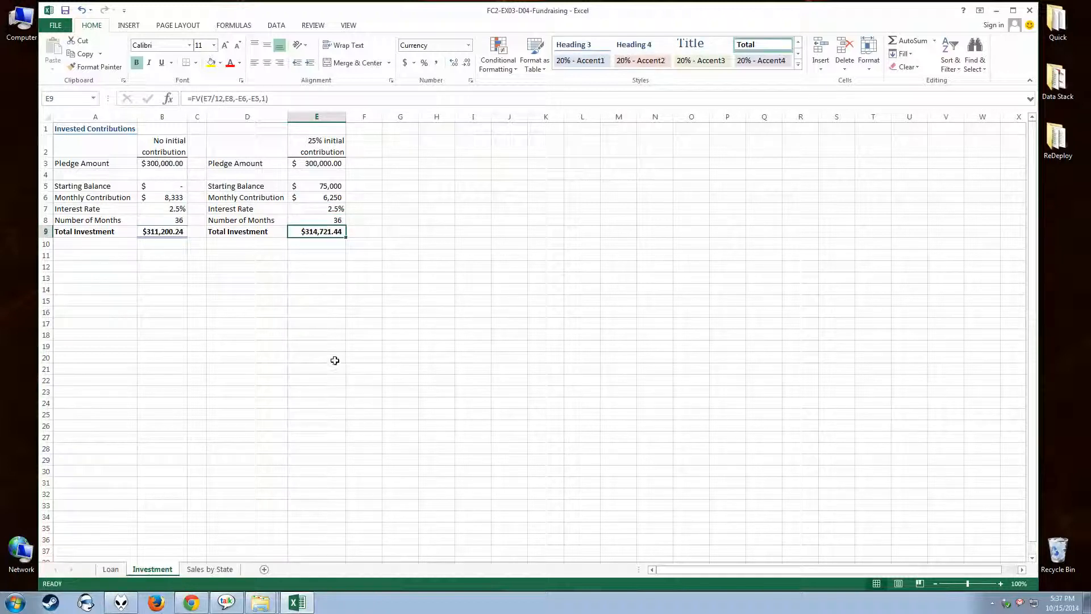